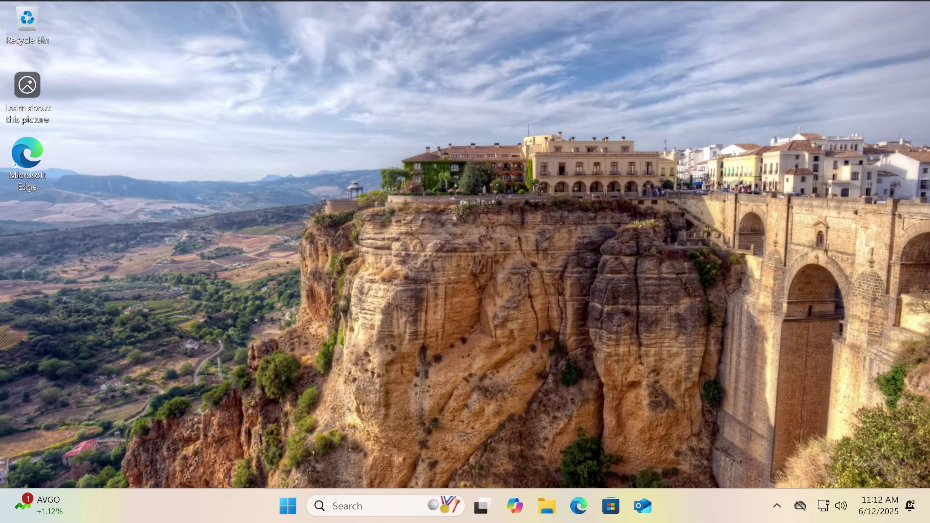
Search 'smart' and open Windows Security's Smart App Control page, shown in Evaluation mode
{"action": "left_click", "coordinate": [352, 505]}
{"action": "type", "text": "smart"}
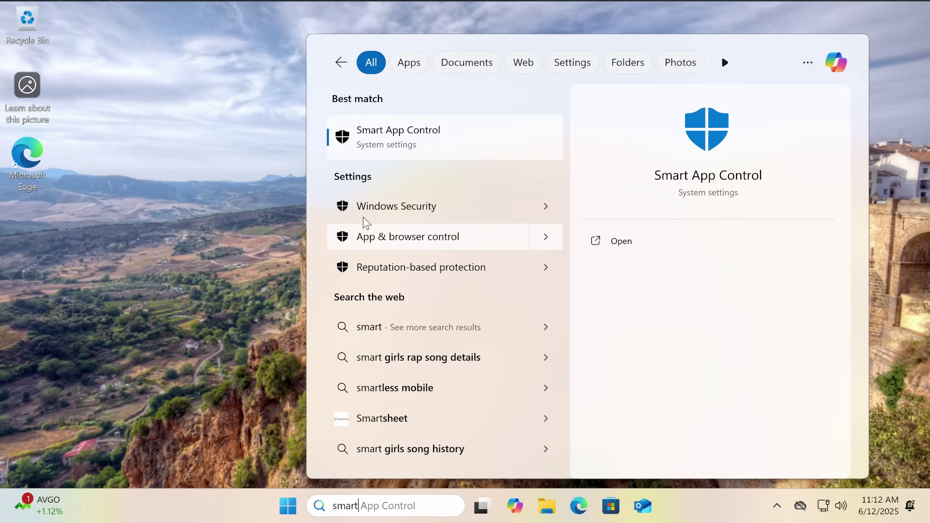
{"action": "left_click", "coordinate": [366, 156]}
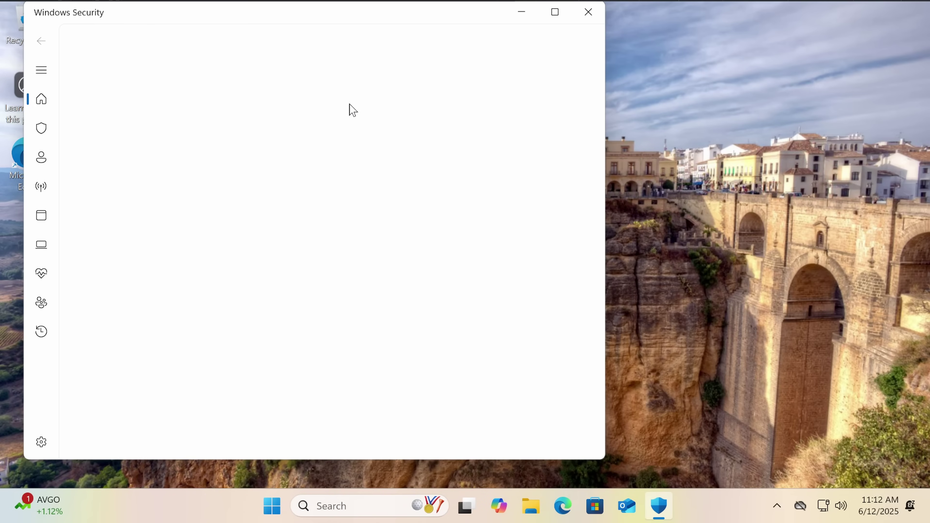
{"action": "left_click_drag", "start_coordinate": [256, 25], "coordinate": [458, 32]}
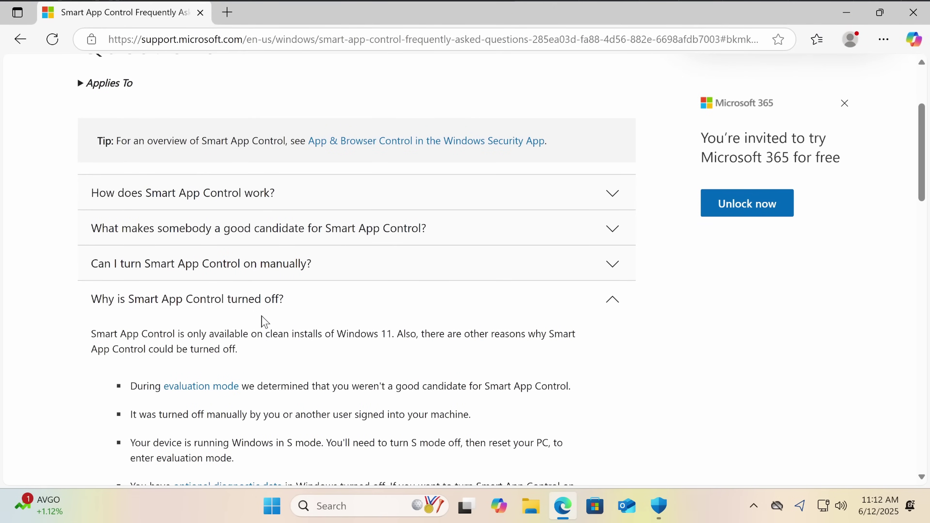
Expand the FAQ answer 'What does untrusted mean?' and read it, highlighting a passage
{"action": "scroll", "coordinate": [276, 307], "scroll_direction": "down", "scroll_amount": 2}
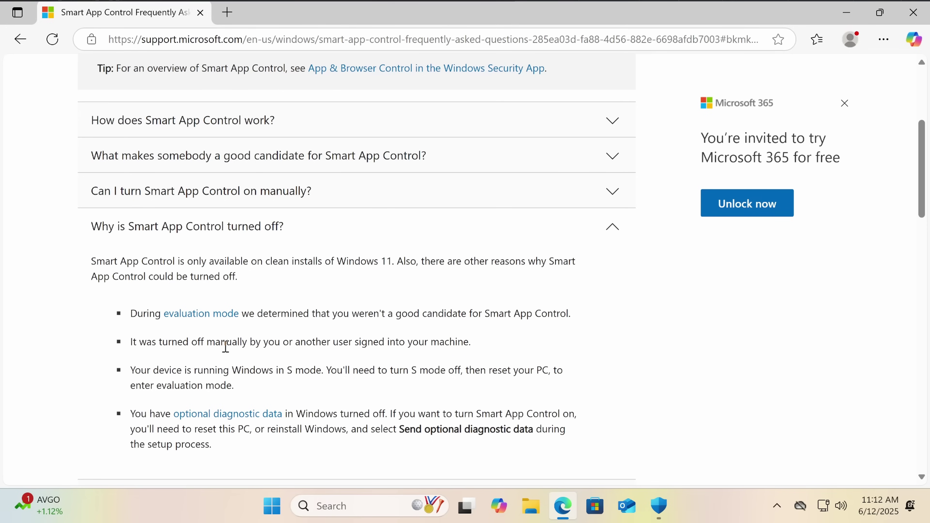
{"action": "scroll", "coordinate": [260, 396], "scroll_direction": "down", "scroll_amount": 2}
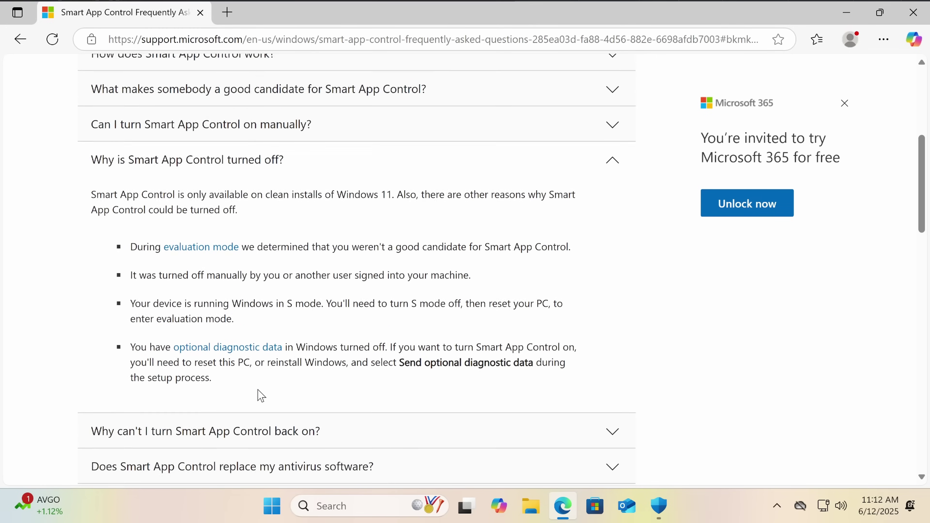
{"action": "scroll", "coordinate": [260, 395], "scroll_direction": "down", "scroll_amount": 4}
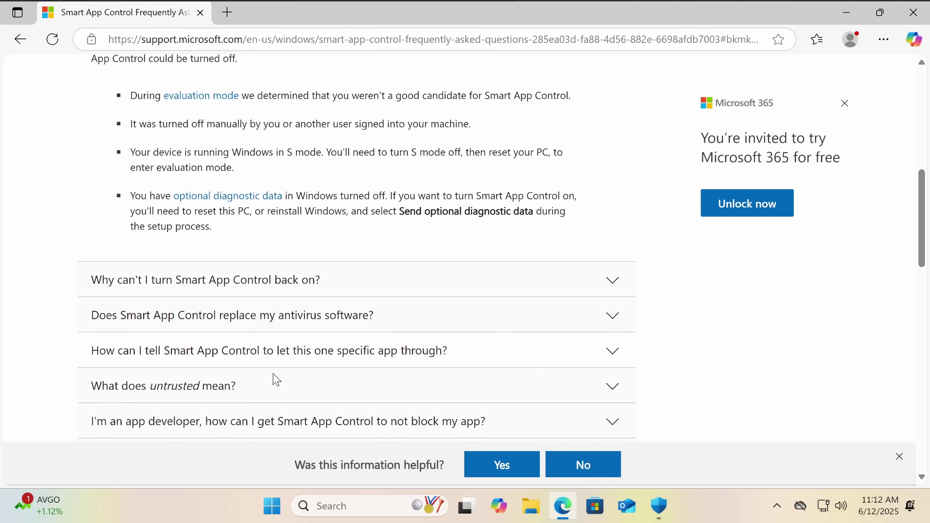
{"action": "left_click", "coordinate": [259, 386]}
{"action": "scroll", "coordinate": [232, 325], "scroll_direction": "down", "scroll_amount": 4}
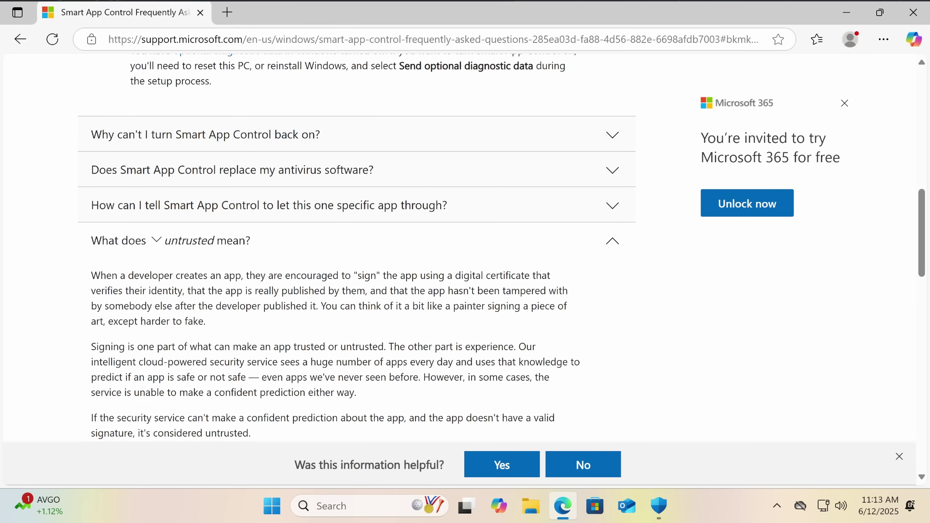
{"action": "left_click_drag", "start_coordinate": [217, 290], "coordinate": [209, 306]}
{"action": "left_click", "coordinate": [366, 293]}
{"action": "scroll", "coordinate": [441, 294], "scroll_direction": "down", "scroll_amount": 2}
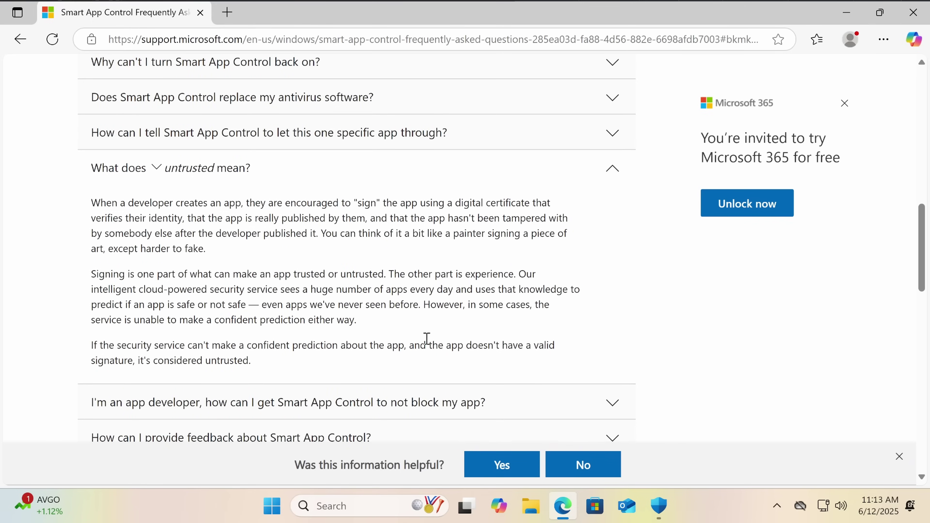
{"action": "scroll", "coordinate": [427, 339], "scroll_direction": "up", "scroll_amount": 10}
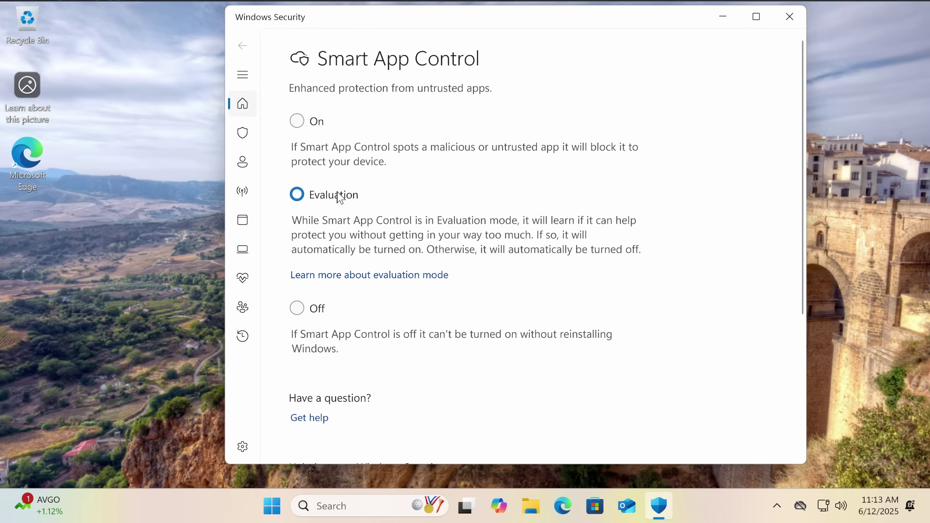
Switch Smart App Control to On, approve the UAC prompt, and close Windows Security
{"action": "left_click", "coordinate": [301, 126]}
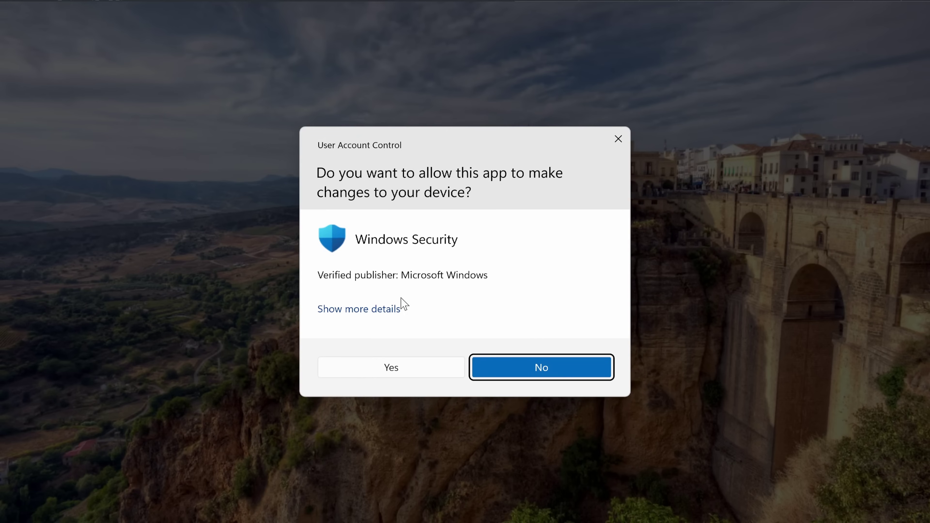
{"action": "left_click", "coordinate": [398, 362]}
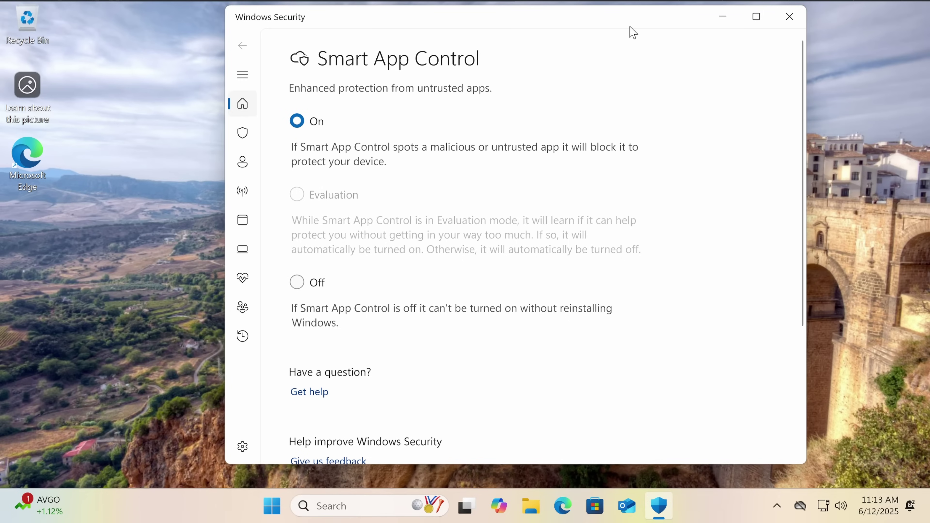
{"action": "left_click", "coordinate": [789, 16]}
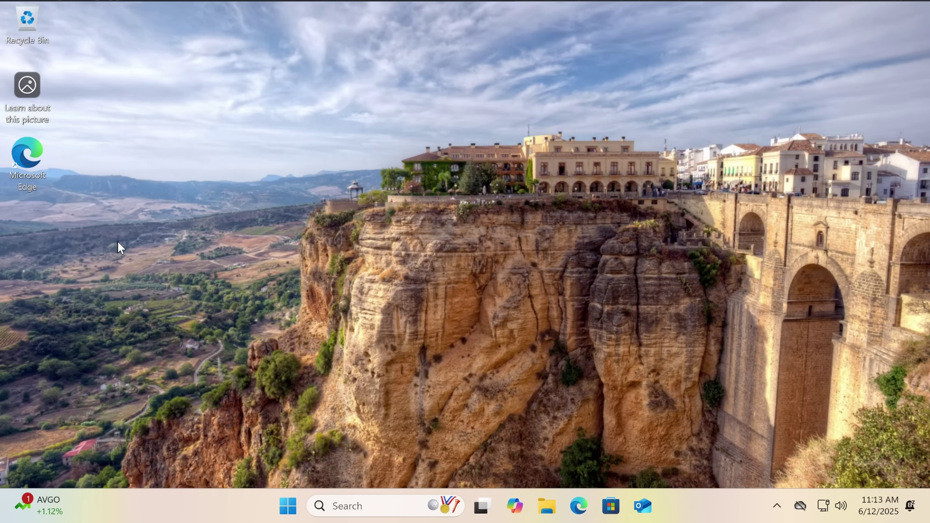
In Edge, search '7zip' and open 7-zip.org, then turn to the Store after the block
{"action": "double_click", "coordinate": [20, 176]}
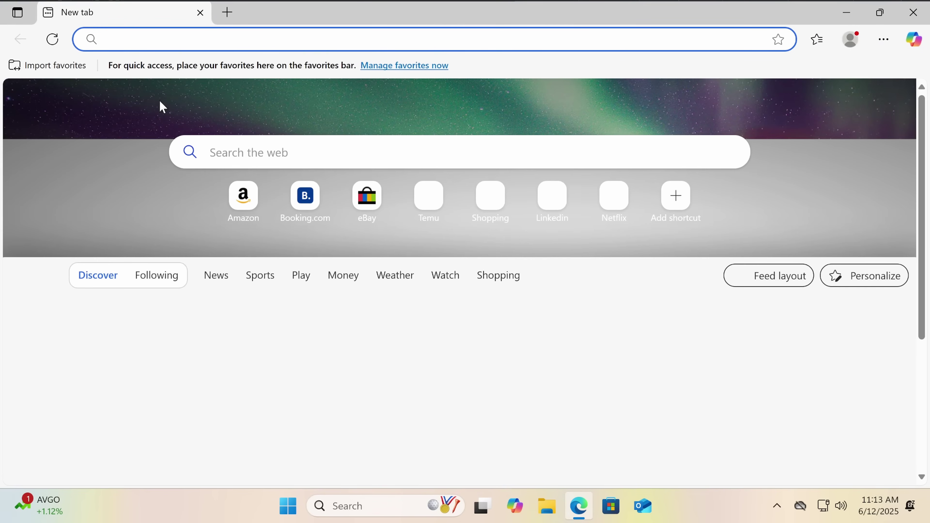
{"action": "type", "text": "7zip"}
{"action": "key", "text": "Return"}
{"action": "left_click", "coordinate": [153, 185]}
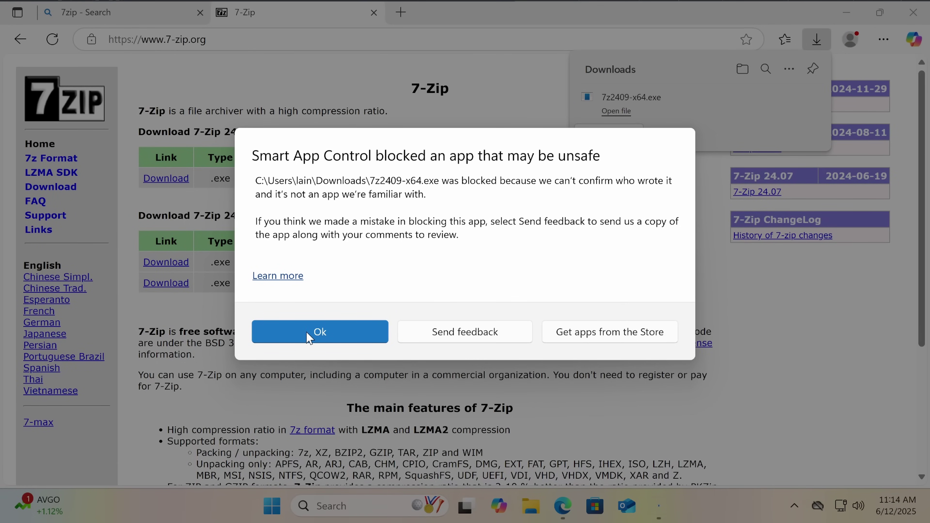
{"action": "left_click", "coordinate": [563, 334]}
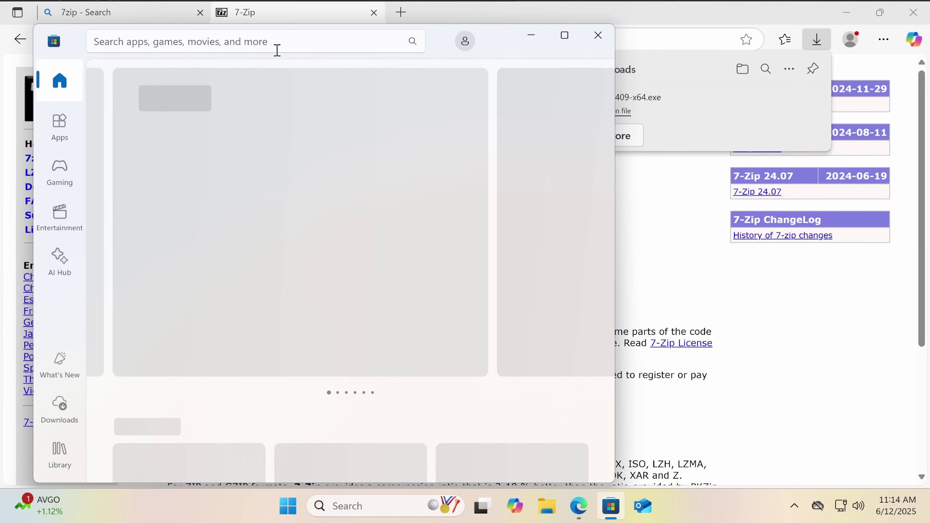
Search the Store for '7-zip' and install the NanaZip app
{"action": "left_click", "coordinate": [277, 50]}
{"action": "type", "text": "7-"}
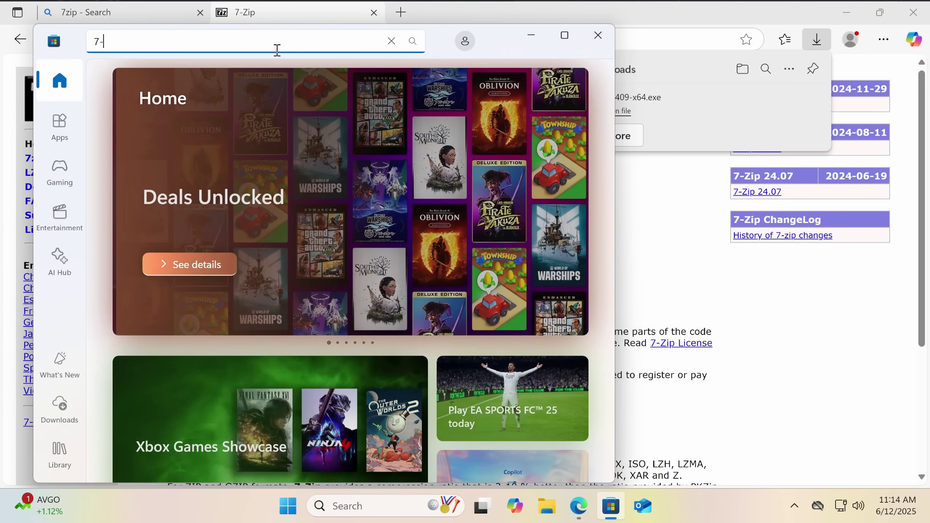
{"action": "type", "text": "zip"}
{"action": "key", "text": "Return"}
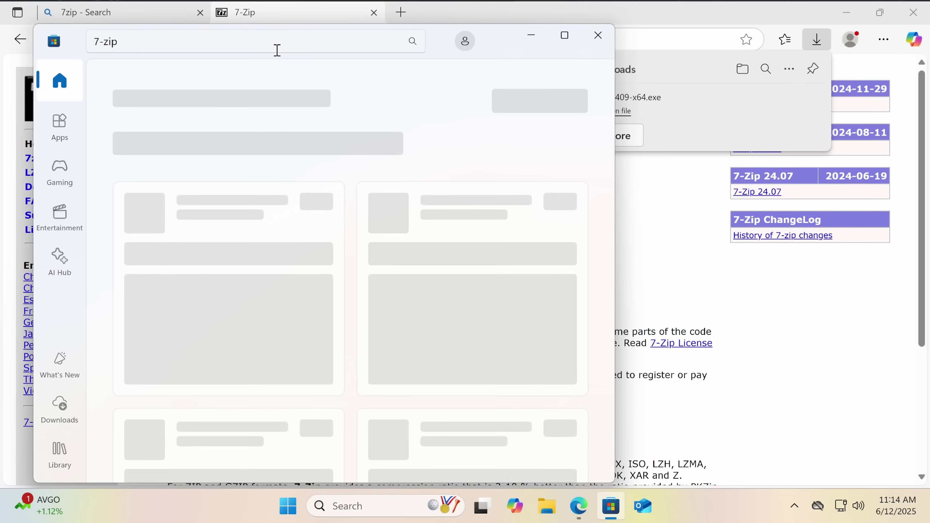
{"action": "scroll", "coordinate": [283, 256], "scroll_direction": "down", "scroll_amount": 3}
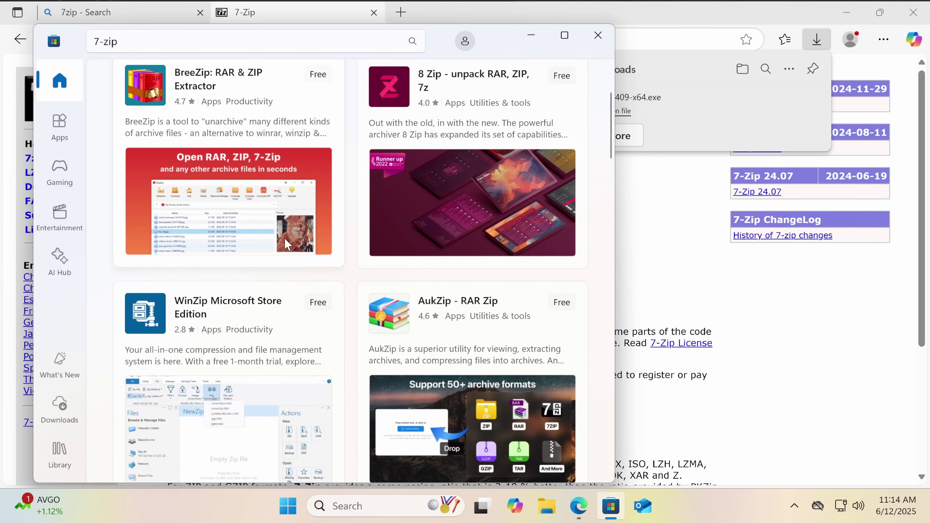
{"action": "scroll", "coordinate": [283, 257], "scroll_direction": "down", "scroll_amount": 5}
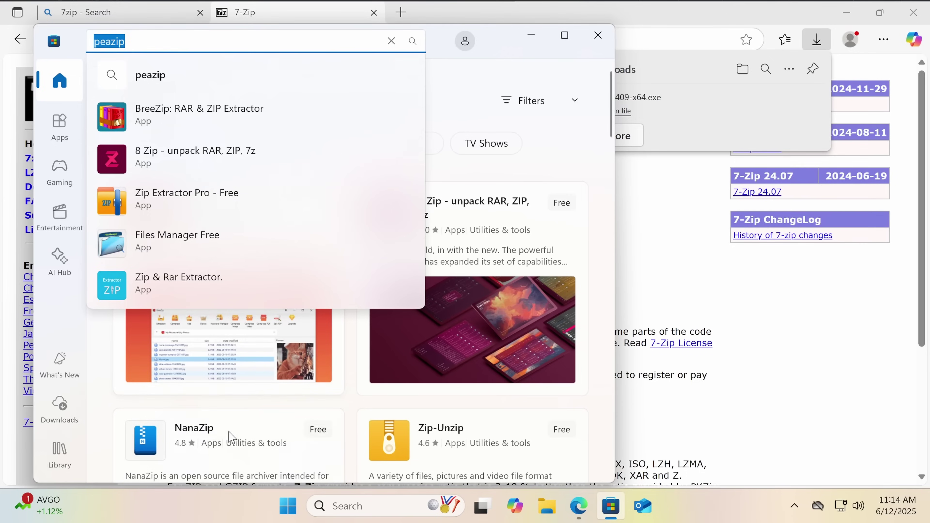
{"action": "left_click", "coordinate": [230, 437]}
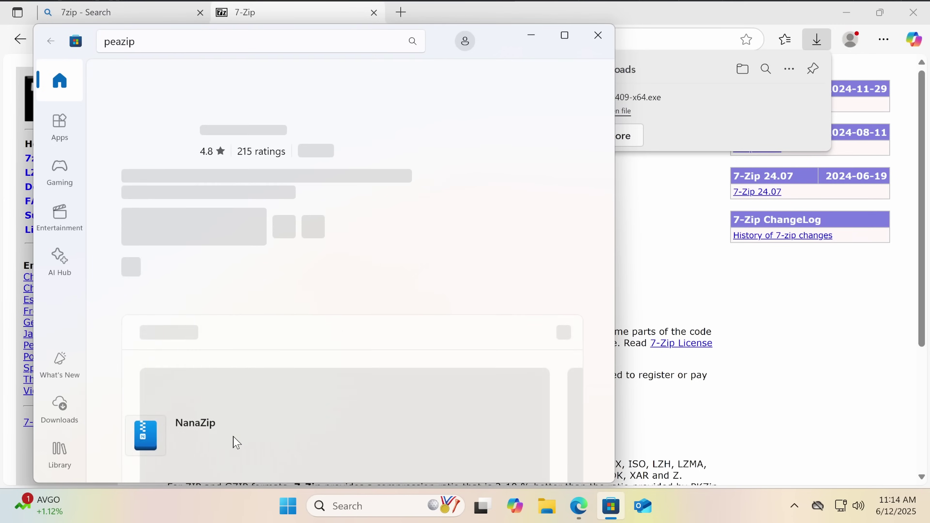
{"action": "left_click", "coordinate": [171, 236]}
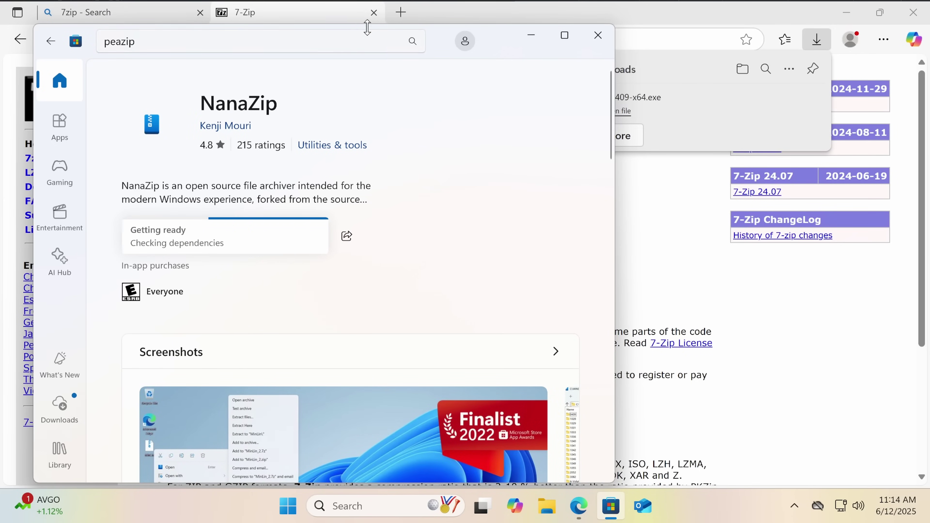
Launch the newly installed NanaZip once, then close it
{"action": "left_click_drag", "start_coordinate": [487, 50], "coordinate": [670, 173]}
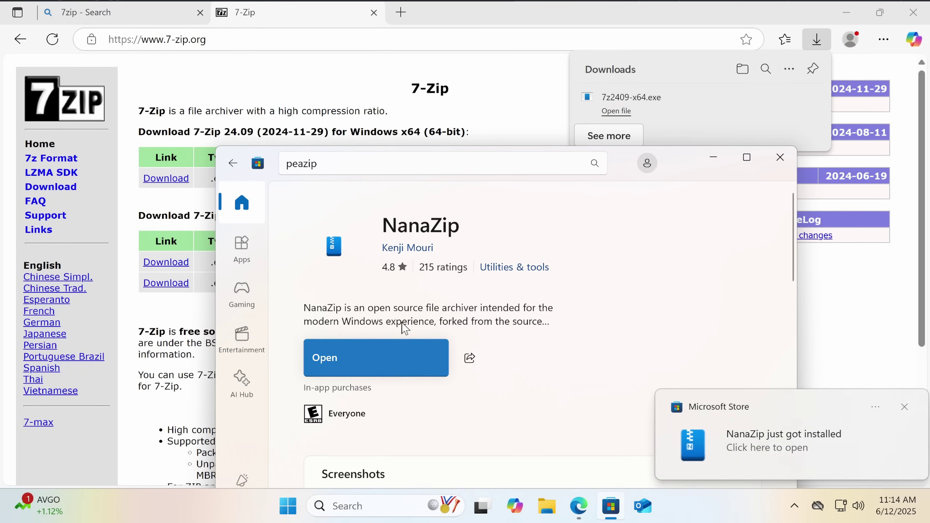
{"action": "left_click", "coordinate": [390, 358]}
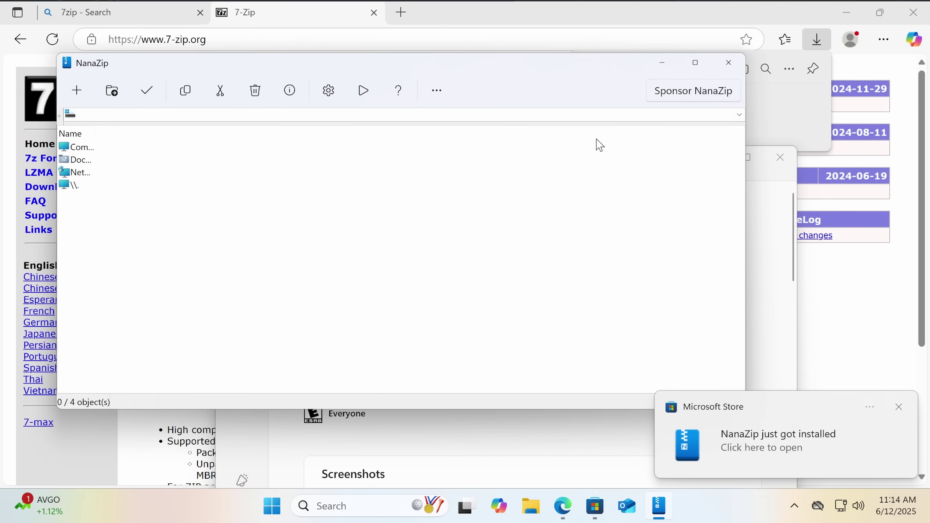
{"action": "left_click", "coordinate": [728, 63]}
Close the Microsoft Store and search the web for 'chrome'
{"action": "left_click", "coordinate": [773, 162]}
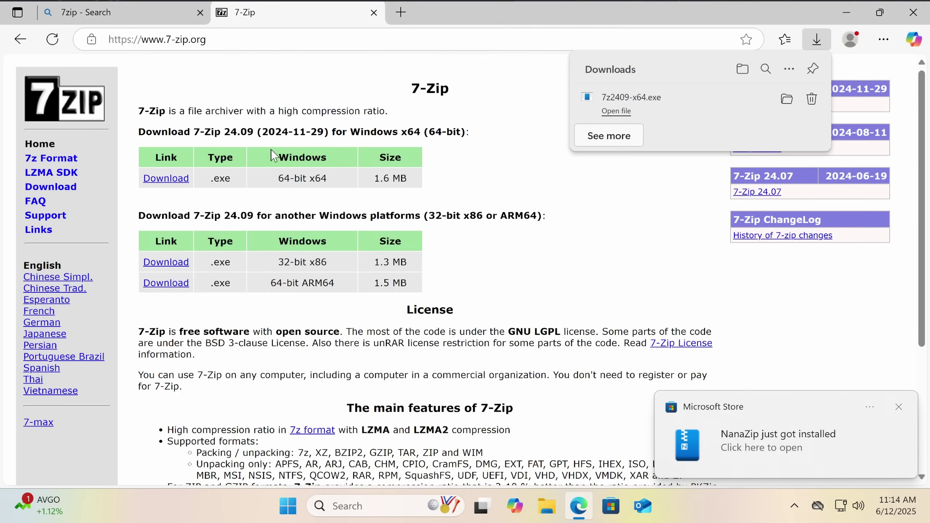
{"action": "scroll", "coordinate": [269, 156], "scroll_direction": "down", "scroll_amount": 5}
{"action": "scroll", "coordinate": [269, 156], "scroll_direction": "up", "scroll_amount": 5}
{"action": "left_click", "coordinate": [209, 31]}
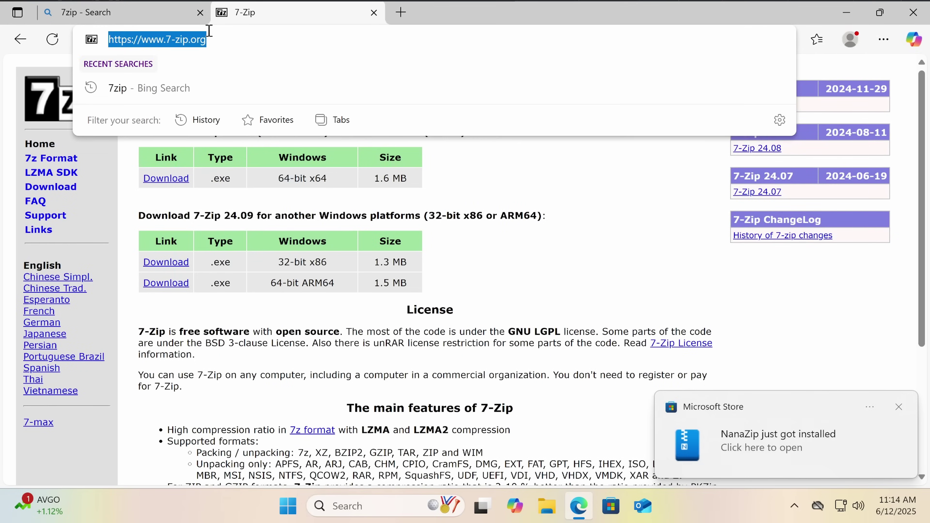
{"action": "type", "text": "chrome"}
{"action": "key", "text": "Return"}
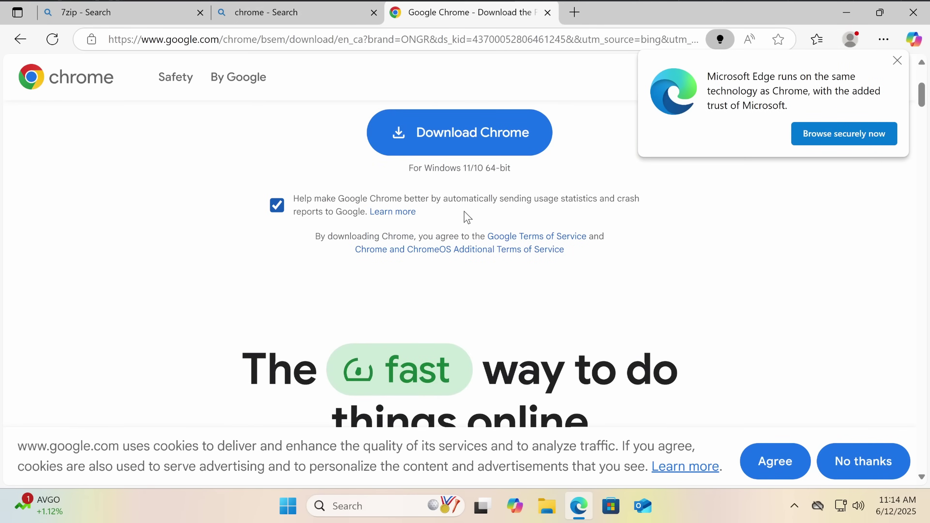
Download Chrome with usage statistics off and run ChromeSetup.exe, approving UAC
{"action": "left_click", "coordinate": [317, 208]}
{"action": "left_click", "coordinate": [413, 152]}
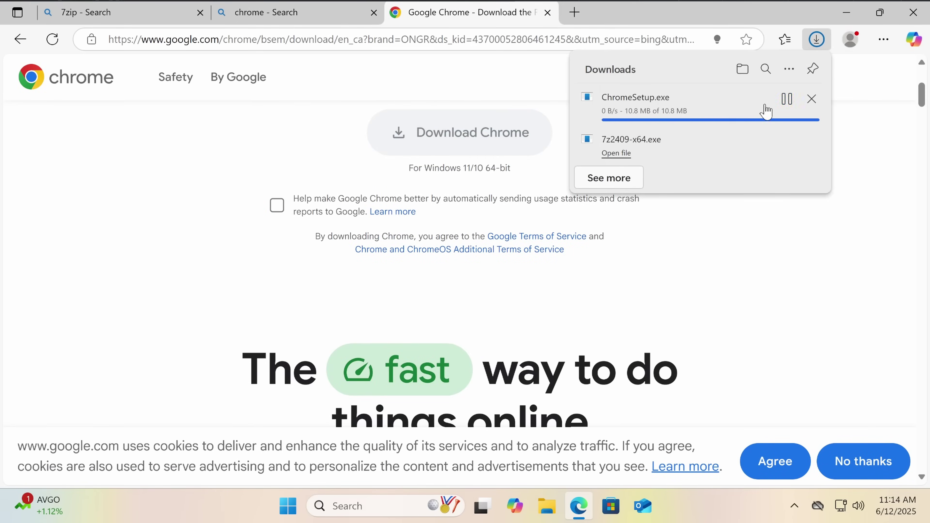
{"action": "left_click", "coordinate": [648, 113]}
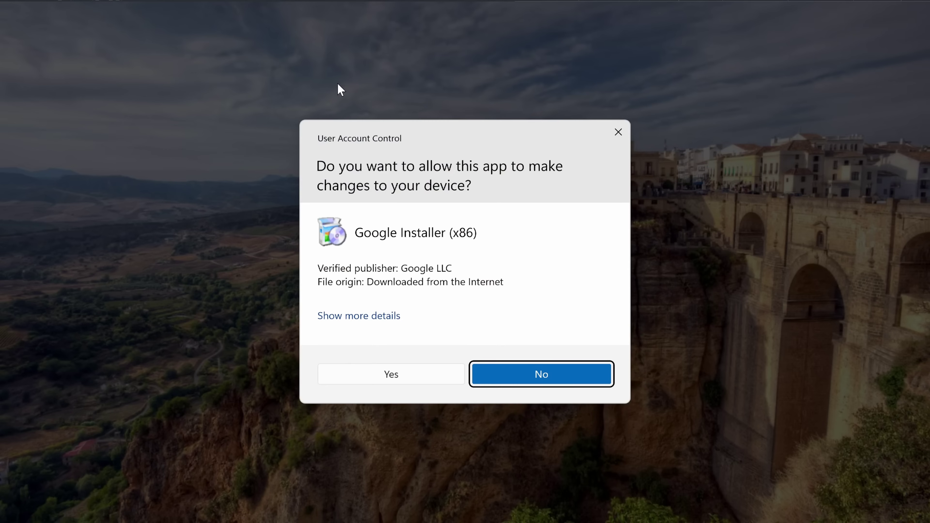
{"action": "left_click", "coordinate": [424, 378]}
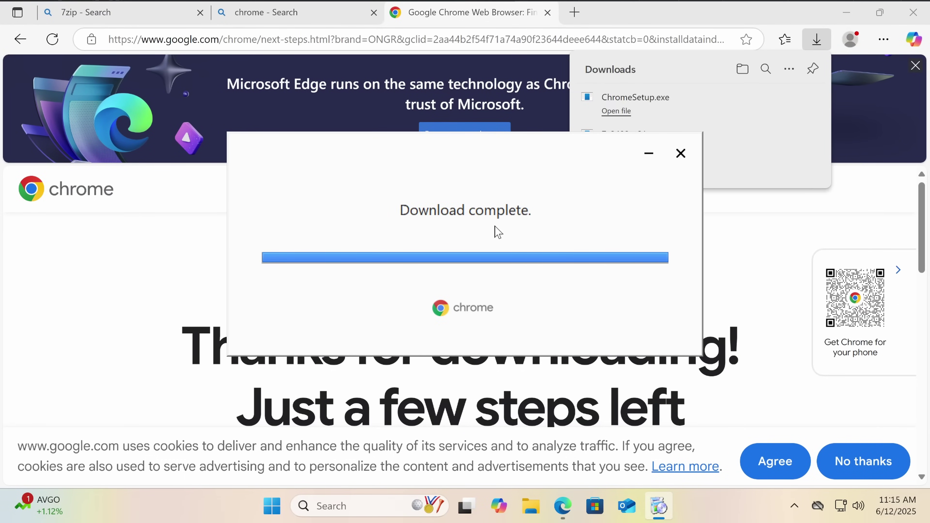
{"action": "left_click", "coordinate": [512, 41]}
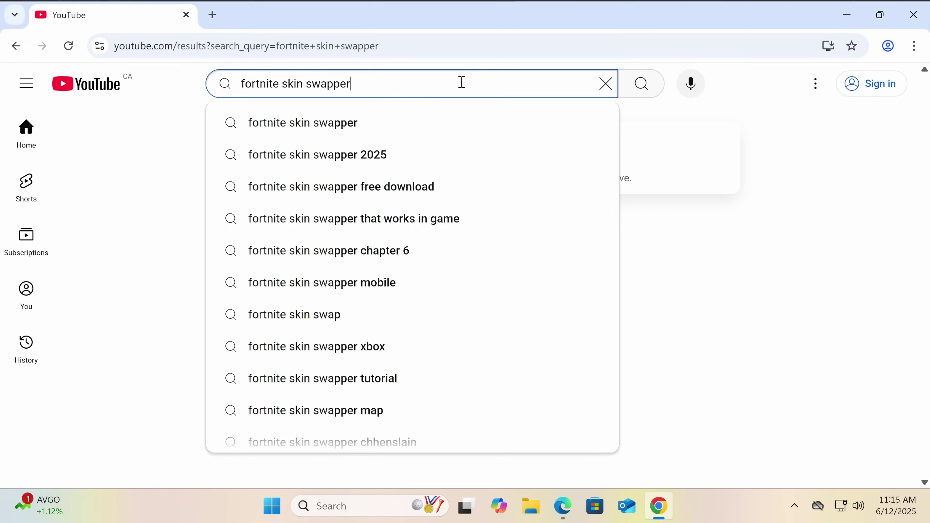
Submit the YouTube search and sort the results by upload date
{"action": "key", "text": "Return"}
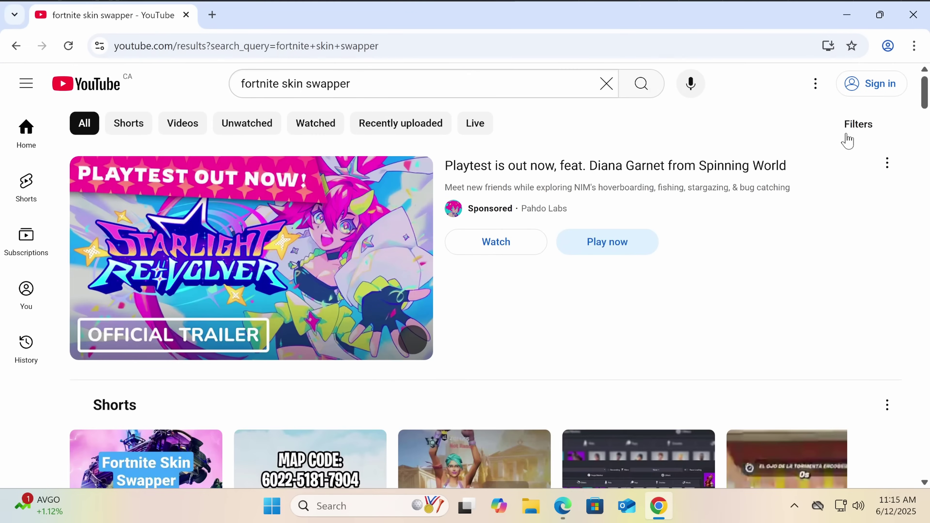
{"action": "left_click", "coordinate": [857, 133]}
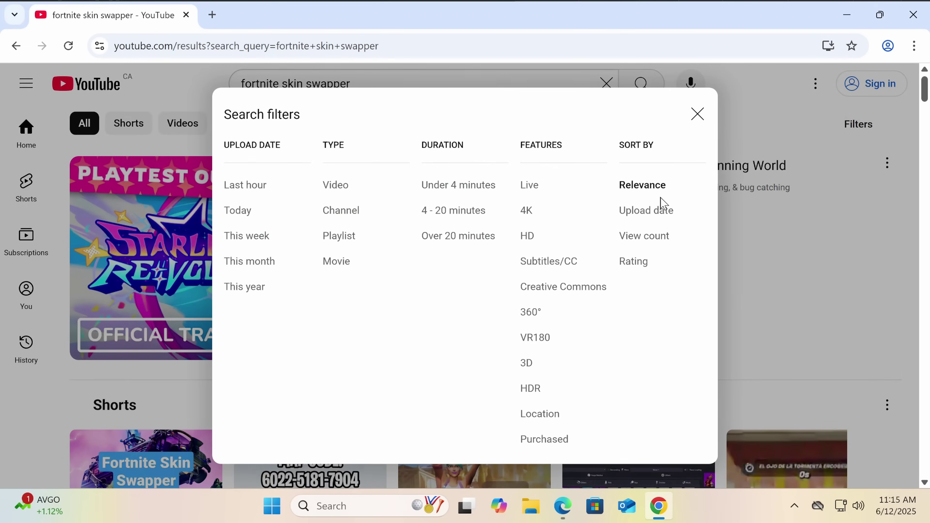
{"action": "left_click", "coordinate": [646, 210]}
{"action": "scroll", "coordinate": [234, 276], "scroll_direction": "down", "scroll_amount": 5}
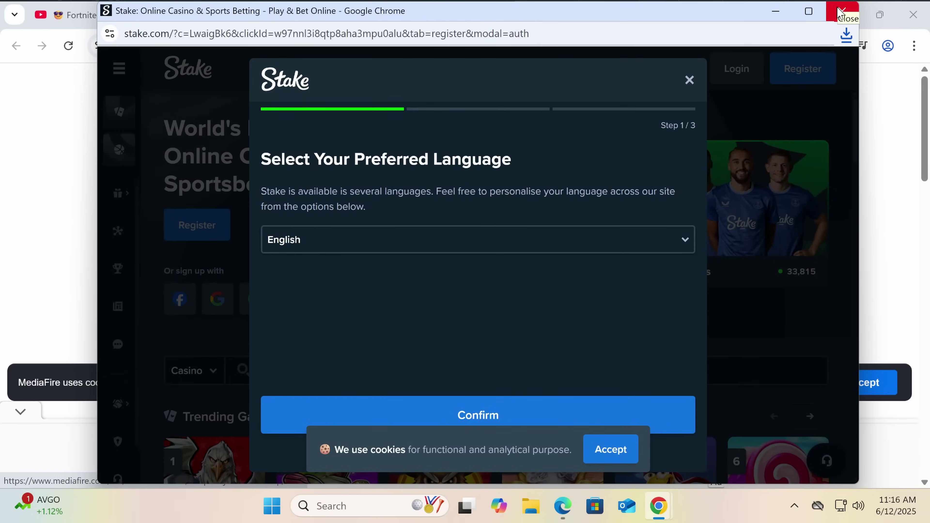
Close the gambling pop-up, accept the ad's PDF reader download, and accept the OneStart.exe installation
{"action": "left_click", "coordinate": [831, 17]}
{"action": "scroll", "coordinate": [366, 225], "scroll_direction": "down", "scroll_amount": 5}
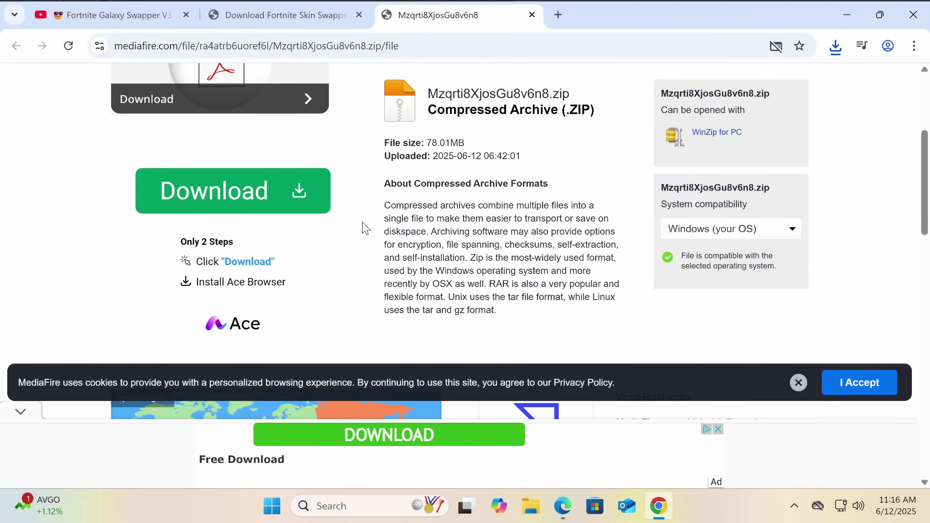
{"action": "scroll", "coordinate": [266, 250], "scroll_direction": "up", "scroll_amount": 3}
{"action": "left_click", "coordinate": [259, 253]}
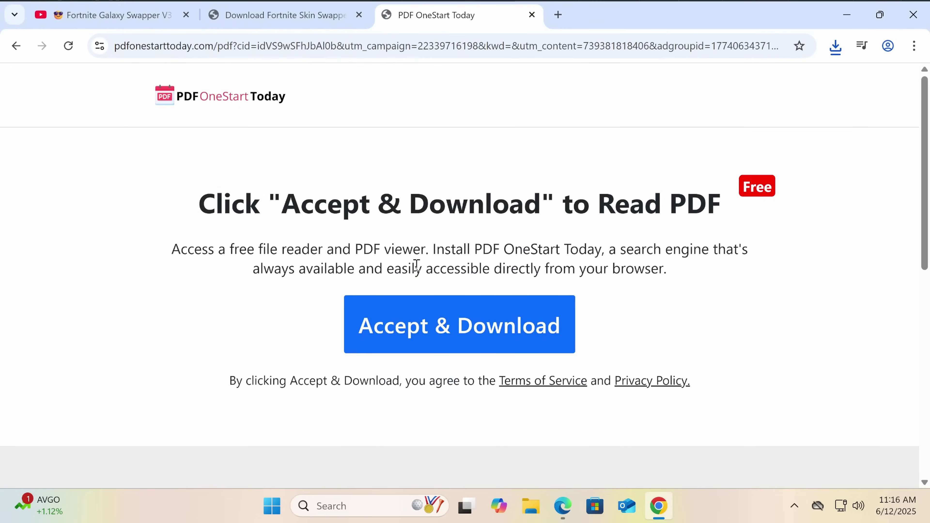
{"action": "left_click", "coordinate": [418, 328]}
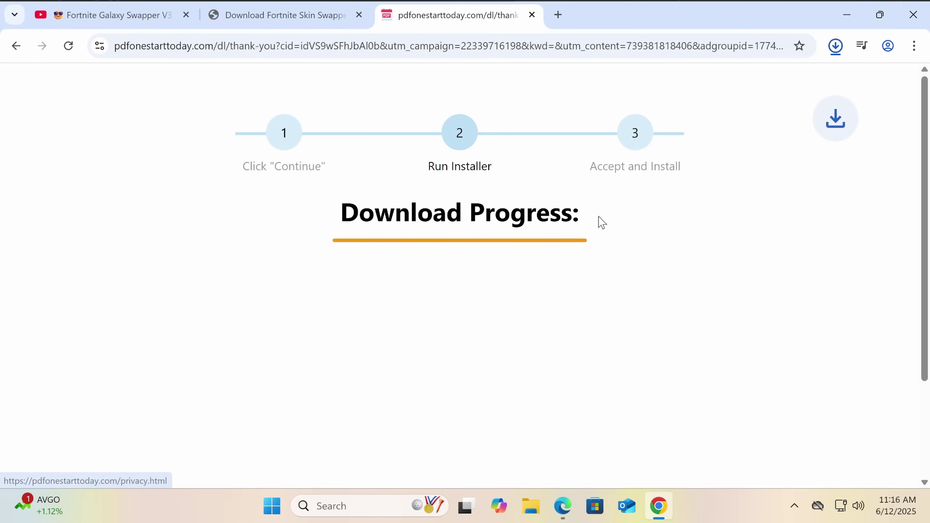
{"action": "left_click", "coordinate": [841, 48]}
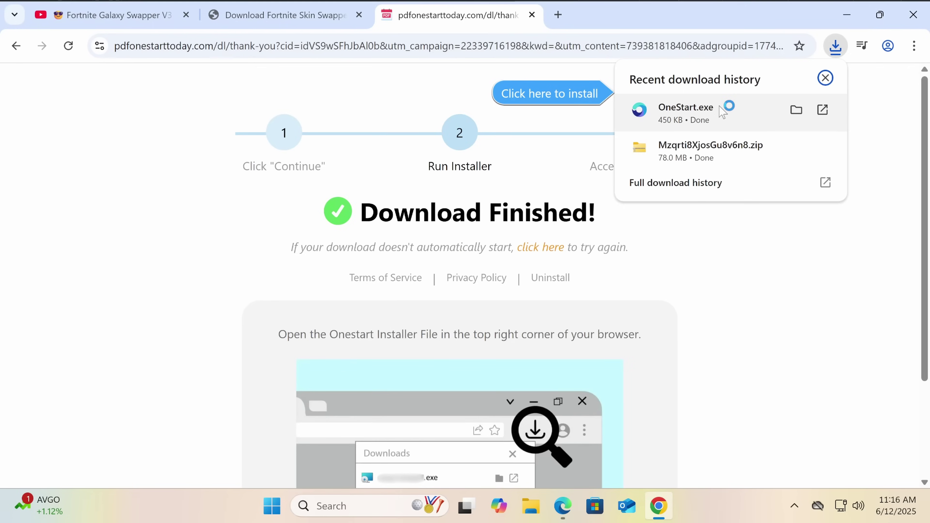
{"action": "left_click", "coordinate": [687, 119]}
{"action": "left_click", "coordinate": [575, 377]}
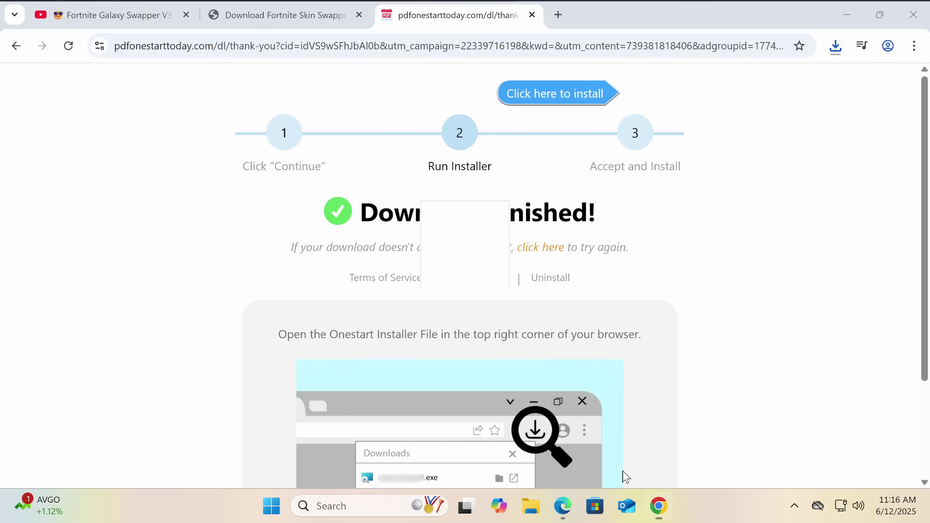
Extract the downloaded zip into its own Mzqrti8XjosGu8v6n8 folder with NanaZip
{"action": "left_click", "coordinate": [515, 506]}
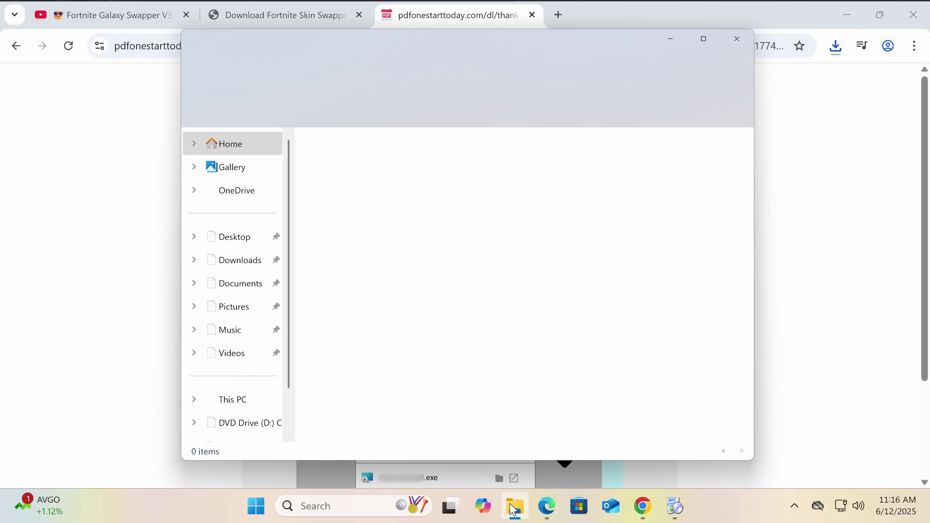
{"action": "left_click", "coordinate": [254, 269]}
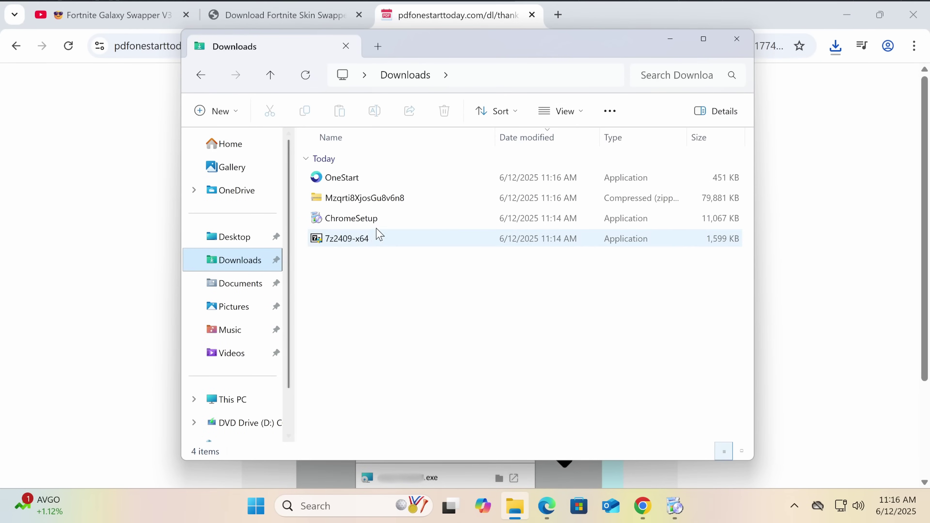
{"action": "left_click", "coordinate": [367, 199]}
{"action": "right_click", "coordinate": [367, 200]}
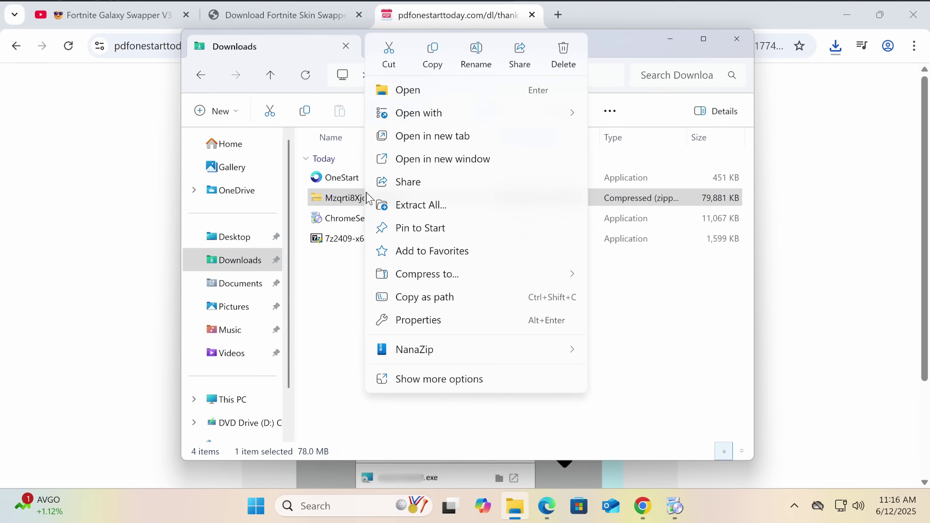
{"action": "mouse_move", "coordinate": [418, 349]}
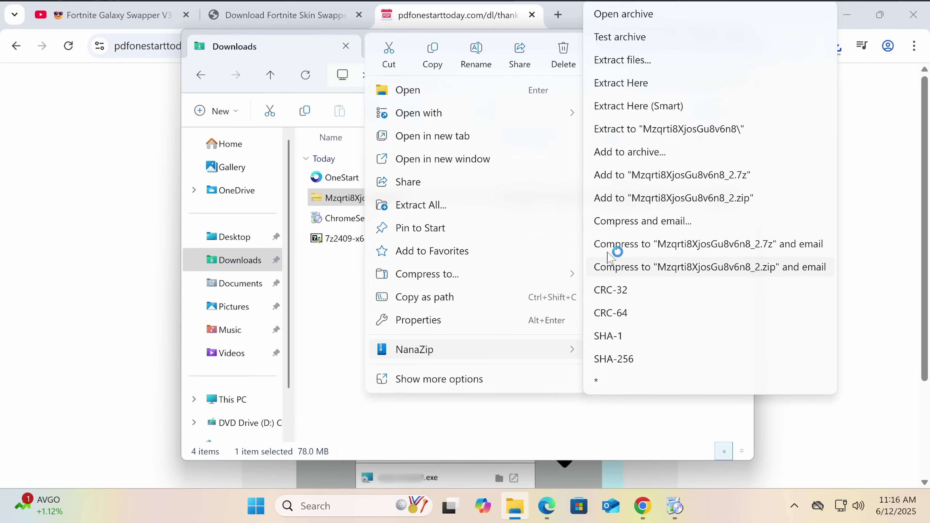
{"action": "left_click", "coordinate": [655, 128]}
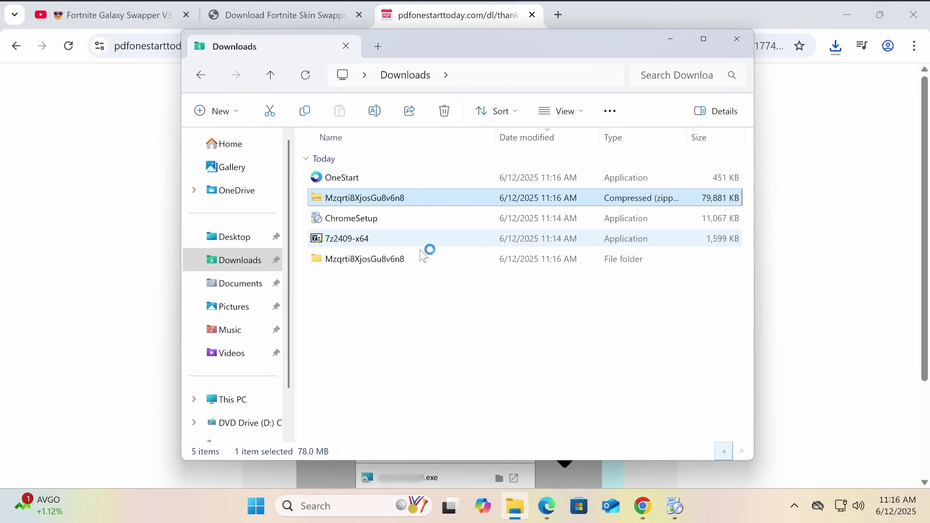
{"action": "double_click", "coordinate": [410, 260]}
{"action": "left_click", "coordinate": [407, 179]}
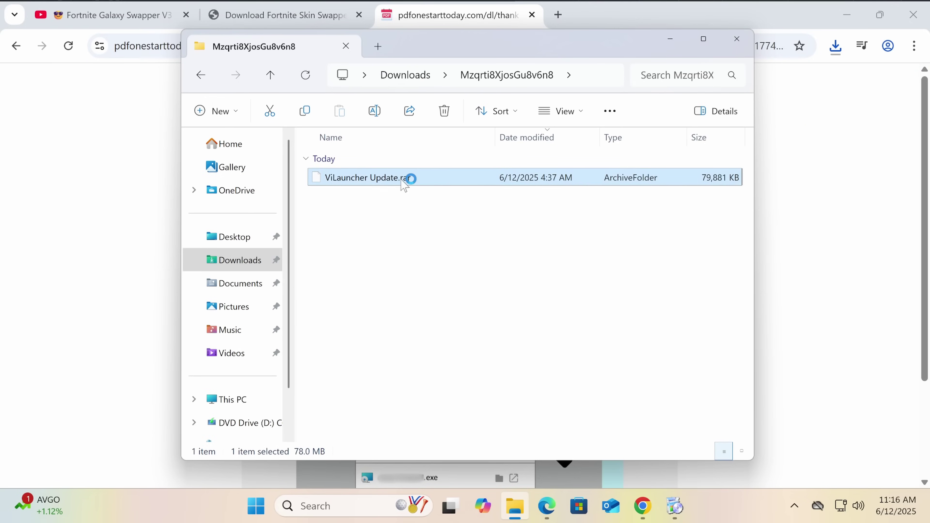
{"action": "right_click", "coordinate": [401, 182]}
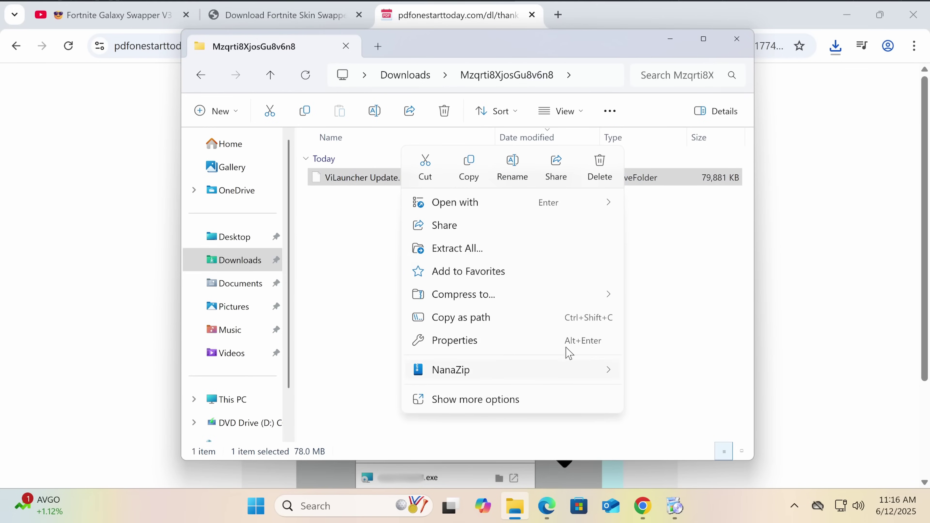
{"action": "mouse_move", "coordinate": [600, 369]}
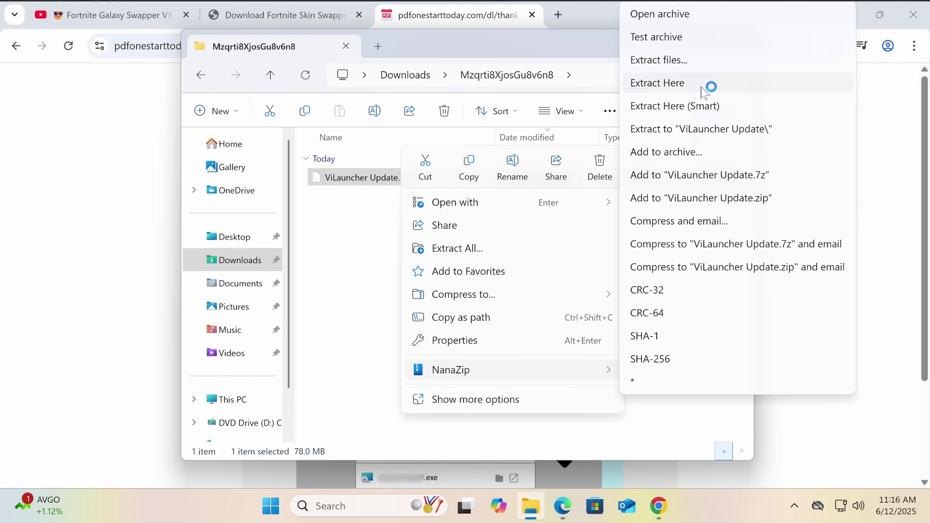
{"action": "left_click", "coordinate": [697, 129]}
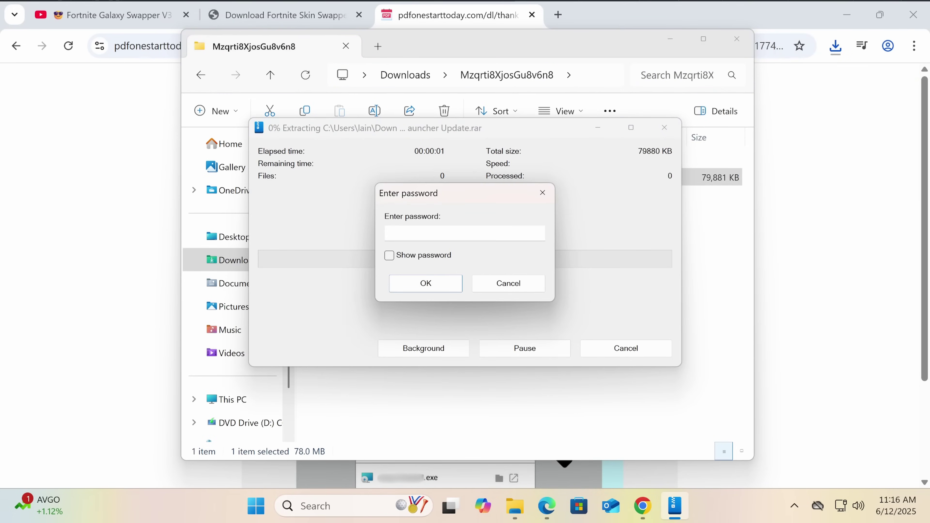
{"action": "key", "text": "Return"}
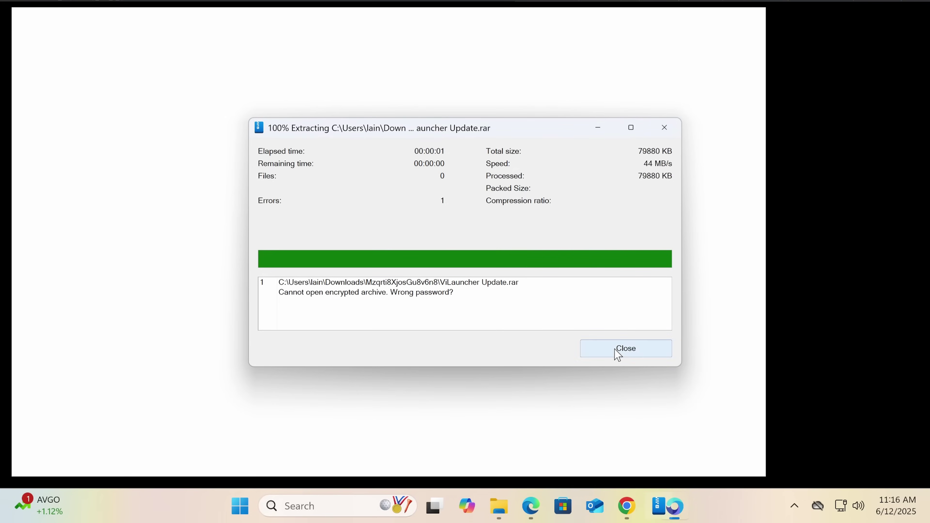
{"action": "left_click", "coordinate": [618, 355]}
{"action": "left_click", "coordinate": [632, 518]}
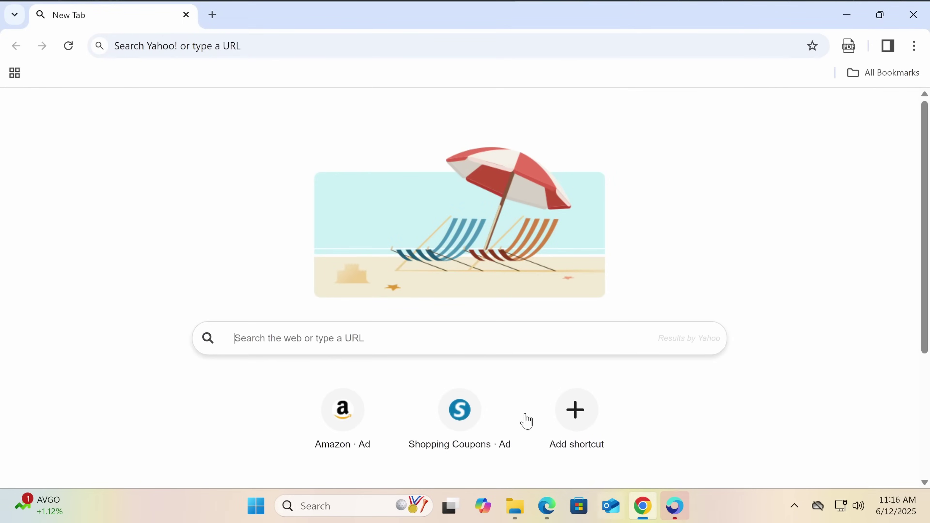
{"action": "left_click", "coordinate": [675, 505]}
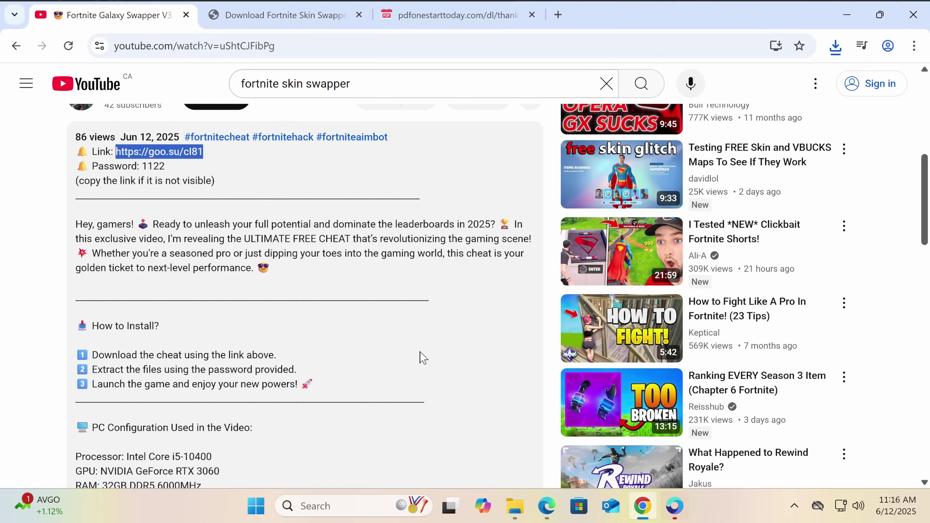
{"action": "left_click", "coordinate": [515, 505]}
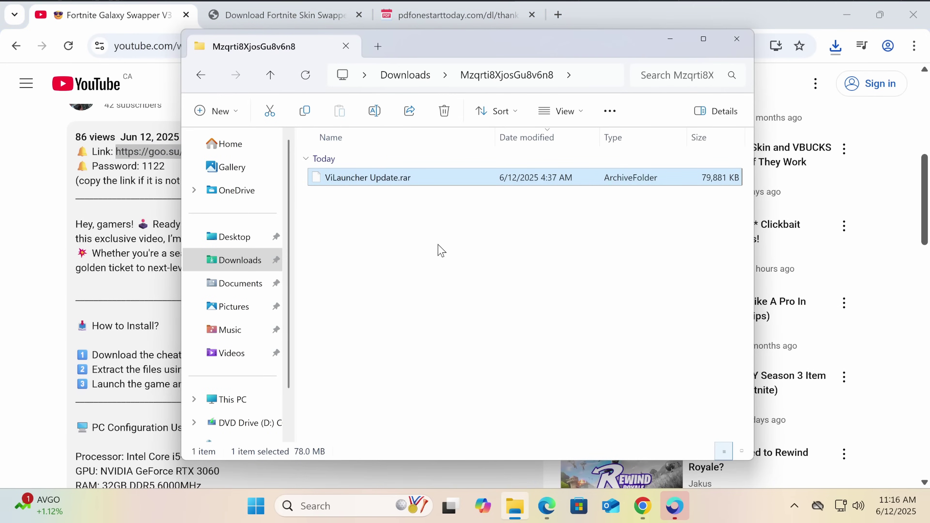
{"action": "right_click", "coordinate": [427, 183]}
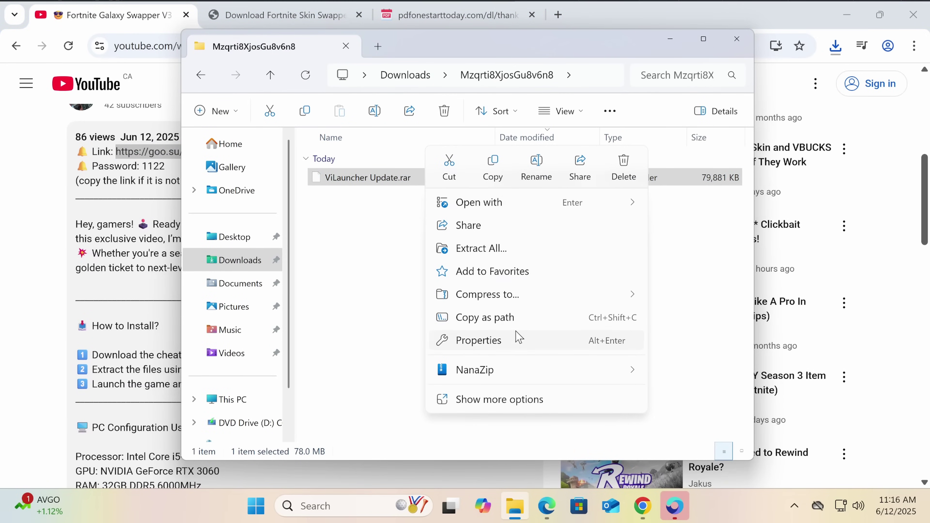
{"action": "mouse_move", "coordinate": [516, 371]}
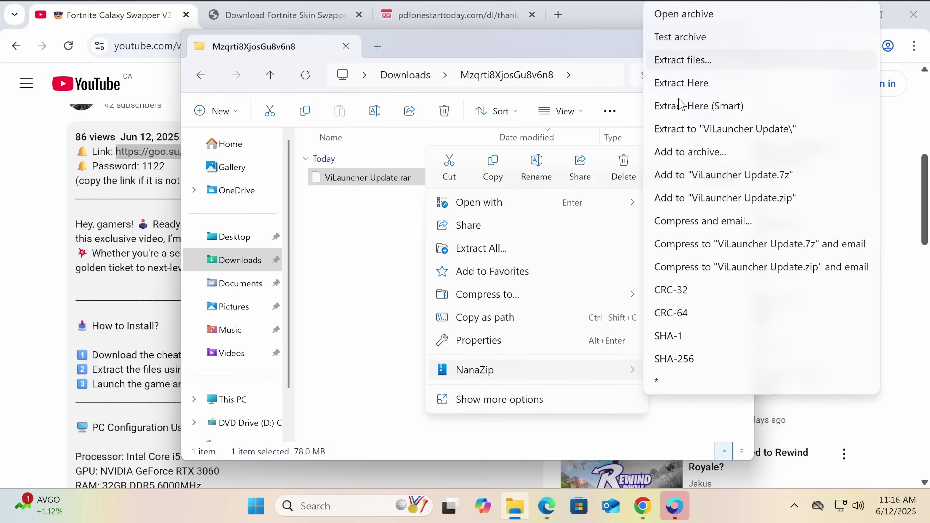
{"action": "left_click", "coordinate": [718, 133]}
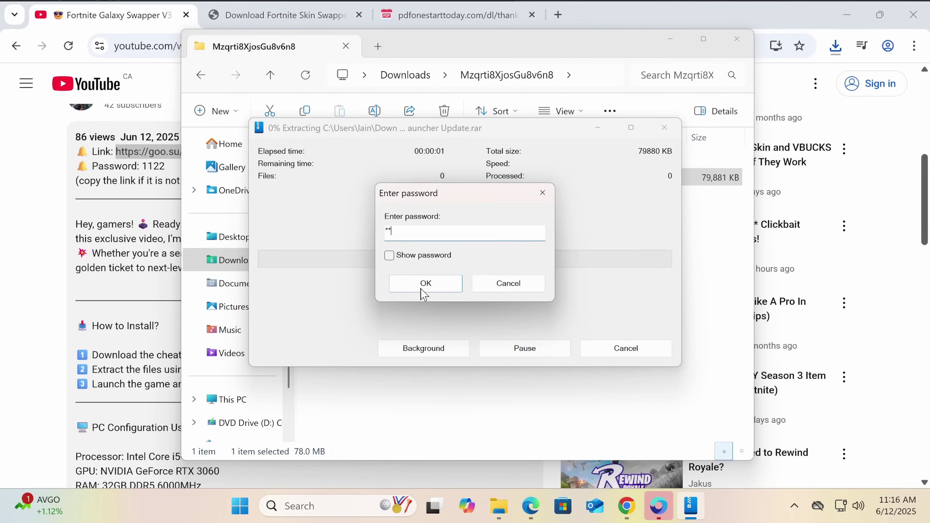
{"action": "left_click", "coordinate": [426, 283]}
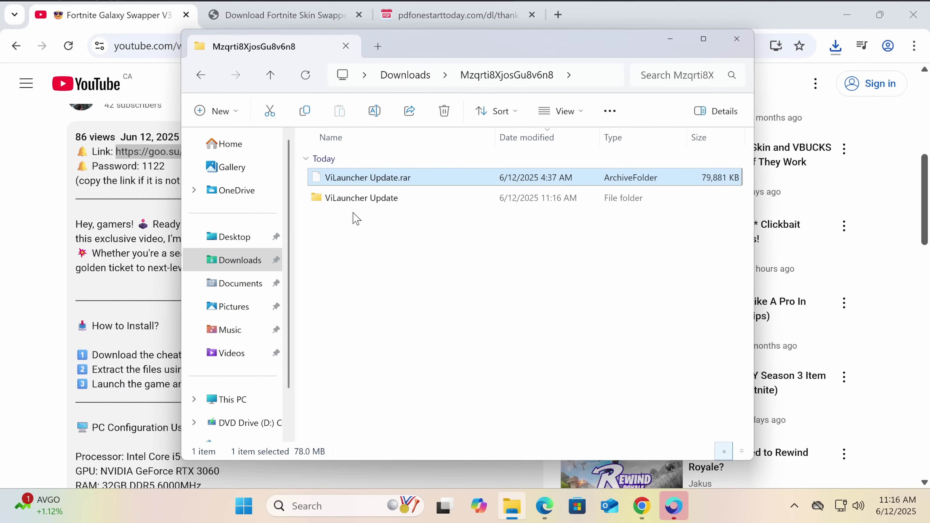
Run Vilauncher Hack from the ViLauncher Update folder, dismiss Smart App Control's block, close Explorer
{"action": "left_click", "coordinate": [355, 205]}
{"action": "double_click", "coordinate": [355, 205]}
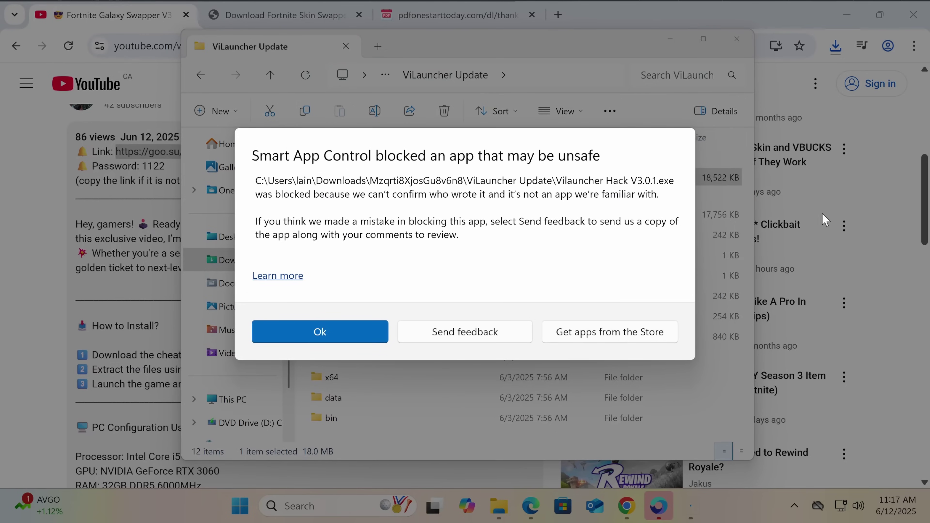
{"action": "left_click", "coordinate": [342, 335]}
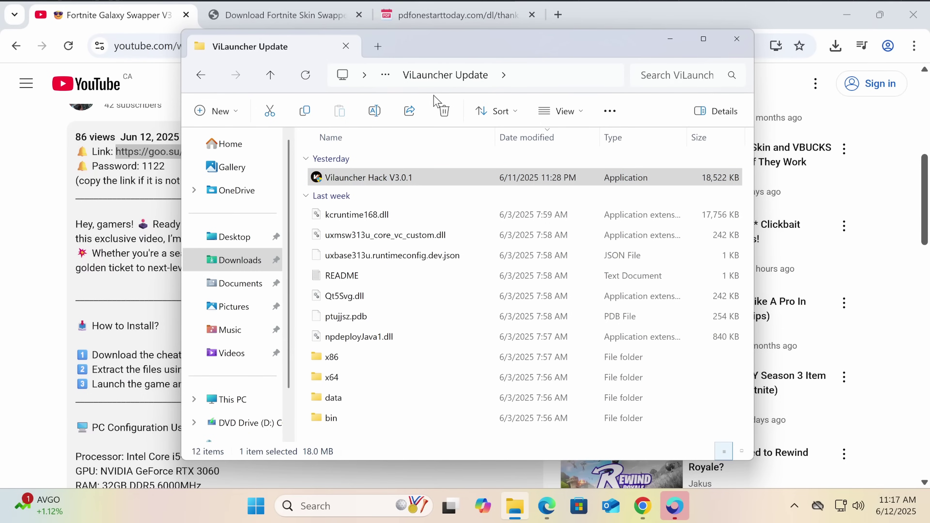
{"action": "left_click", "coordinate": [736, 39]}
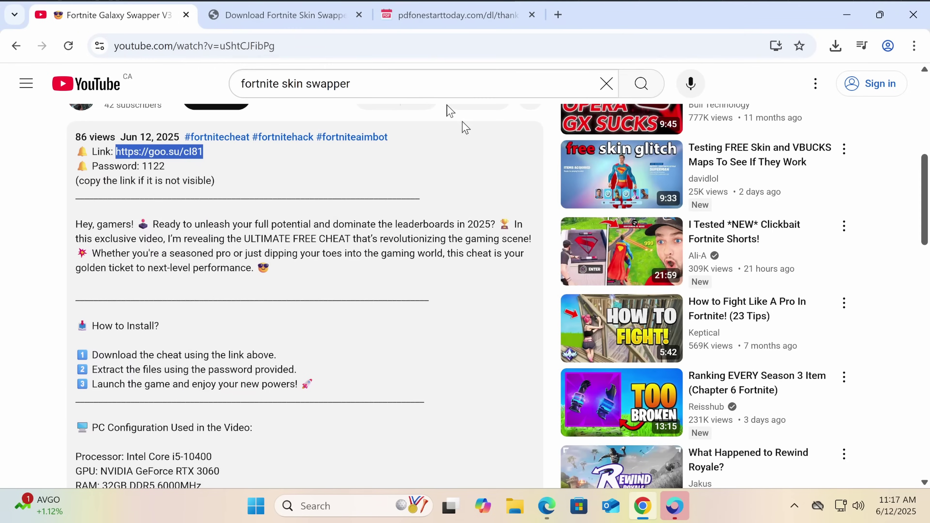
Search 'tinywall', close the two extra tabs, and download TinyWall 3.4.1 from tinywall.pados.hu
{"action": "left_click", "coordinate": [283, 47]}
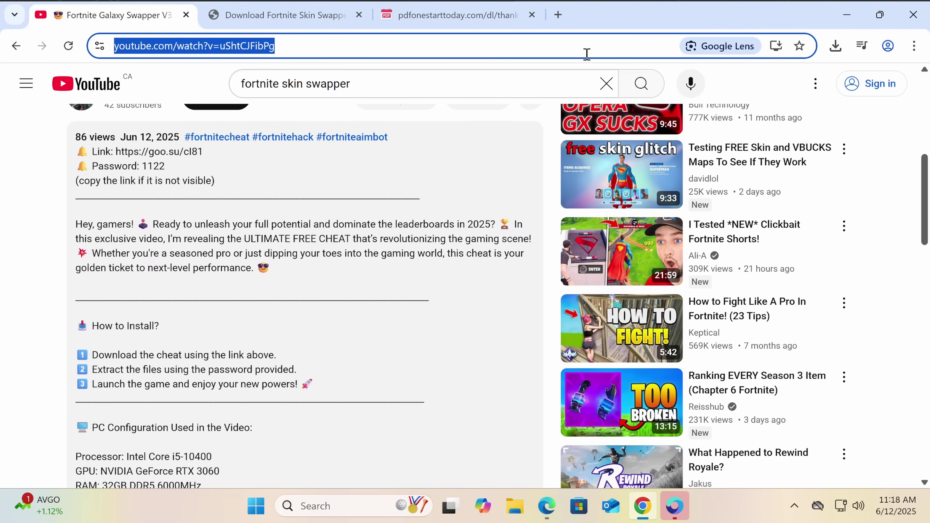
{"action": "type", "text": "tinywall"}
{"action": "key", "text": "Return"}
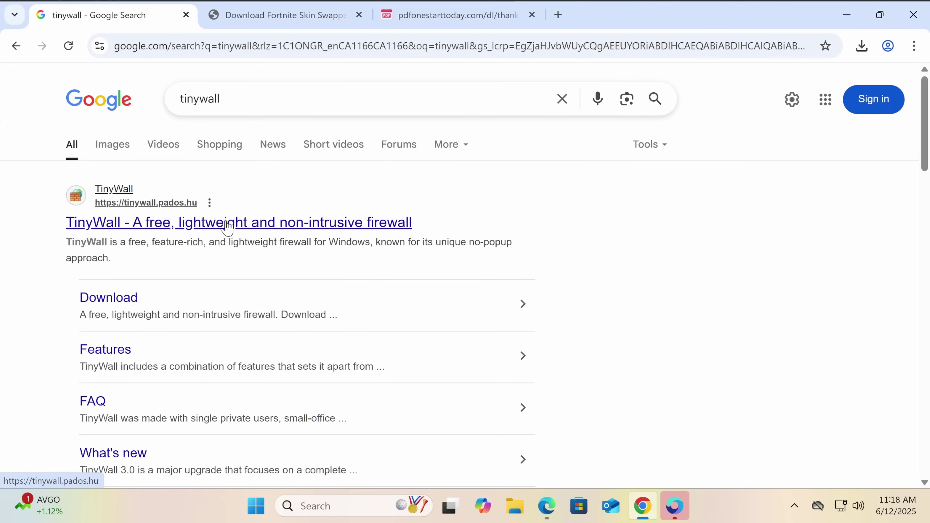
{"action": "left_click", "coordinate": [359, 15]}
{"action": "left_click", "coordinate": [358, 15]}
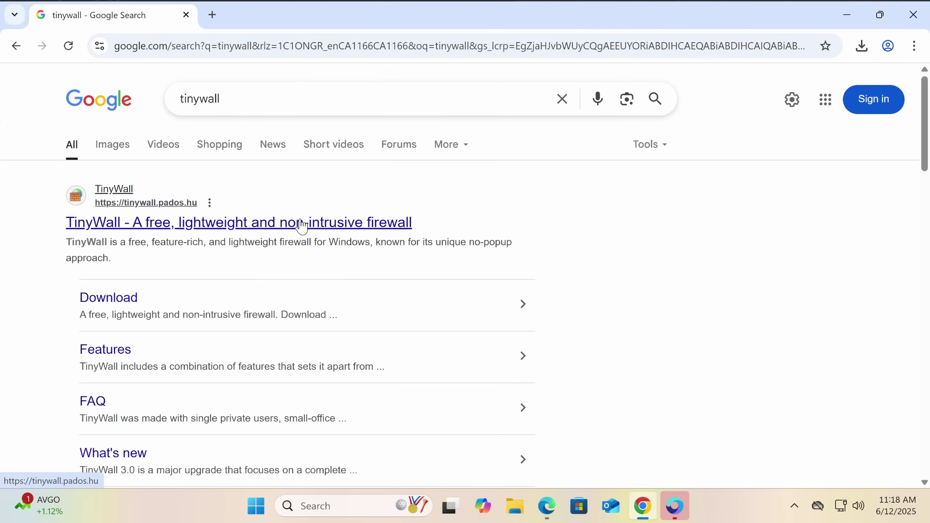
{"action": "left_click", "coordinate": [316, 219]}
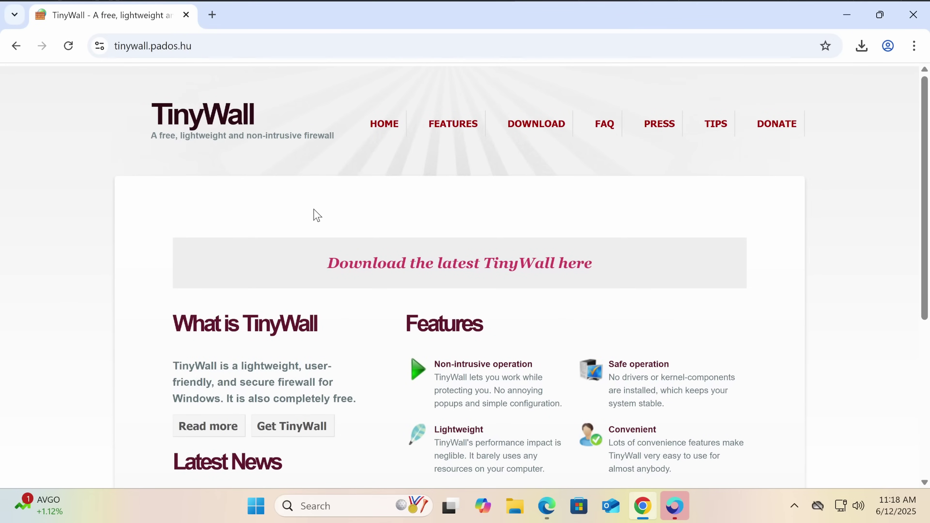
{"action": "left_click", "coordinate": [525, 127]}
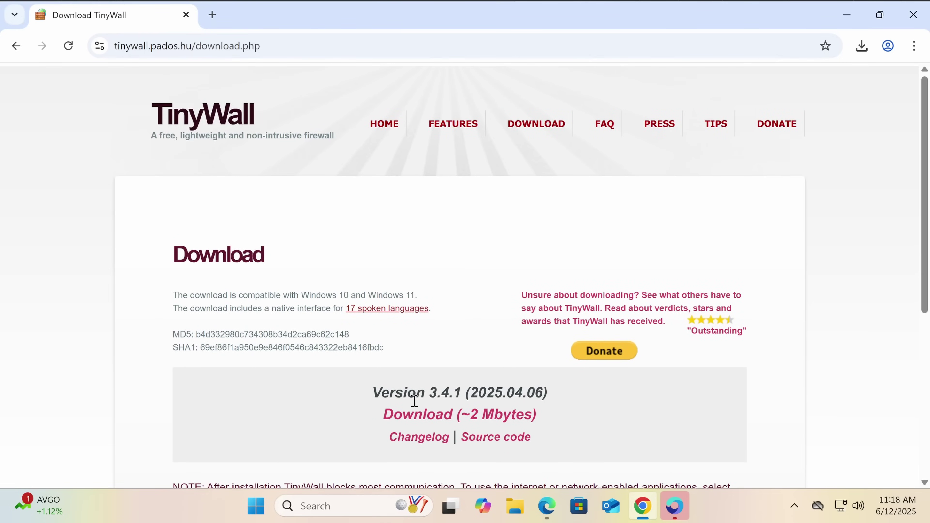
{"action": "left_click", "coordinate": [417, 414]}
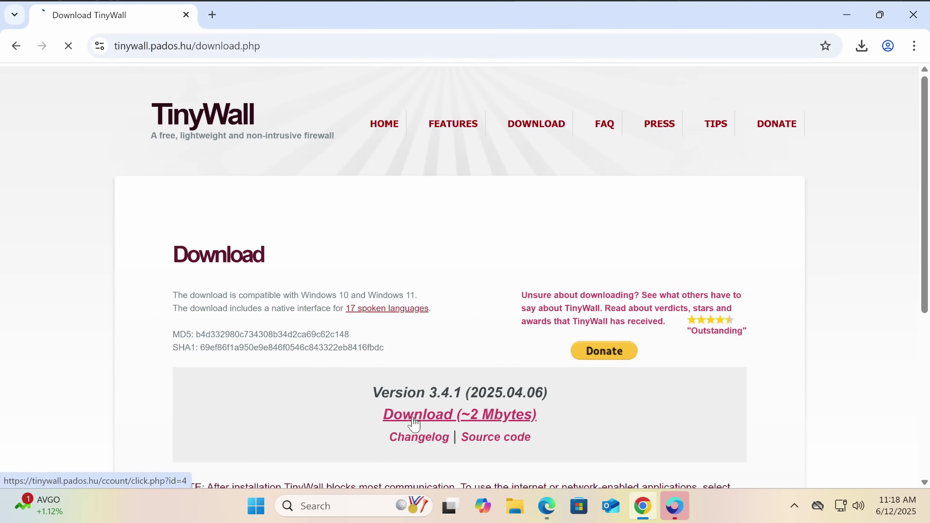
Run TinyWall-v3-Installer.msi, accept the licence, keep the default location, approve UAC, and finish
{"action": "left_click", "coordinate": [861, 47]}
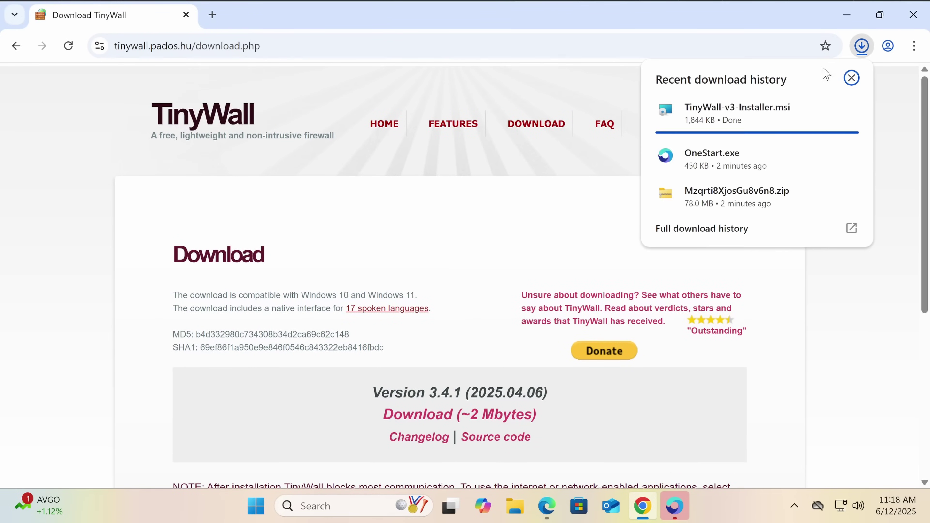
{"action": "left_click", "coordinate": [745, 118]}
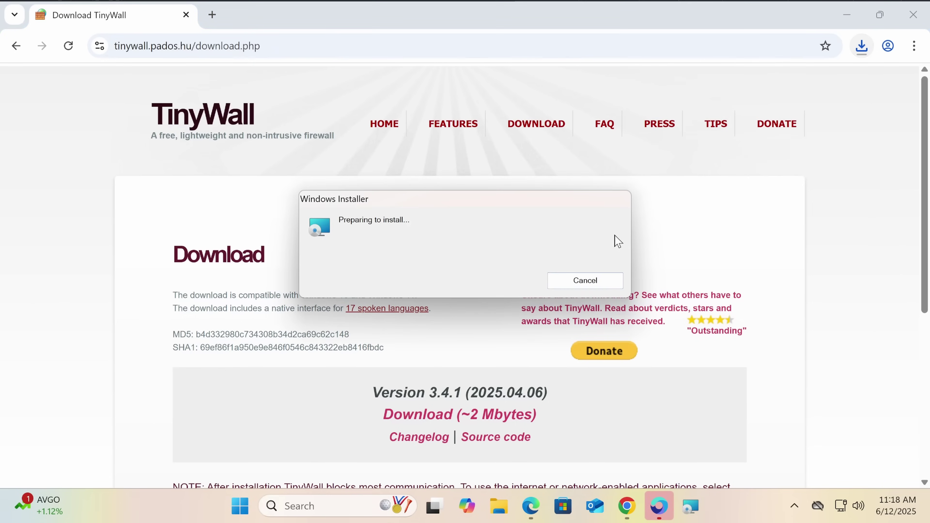
{"action": "left_click", "coordinate": [536, 360]}
{"action": "left_click", "coordinate": [538, 361]}
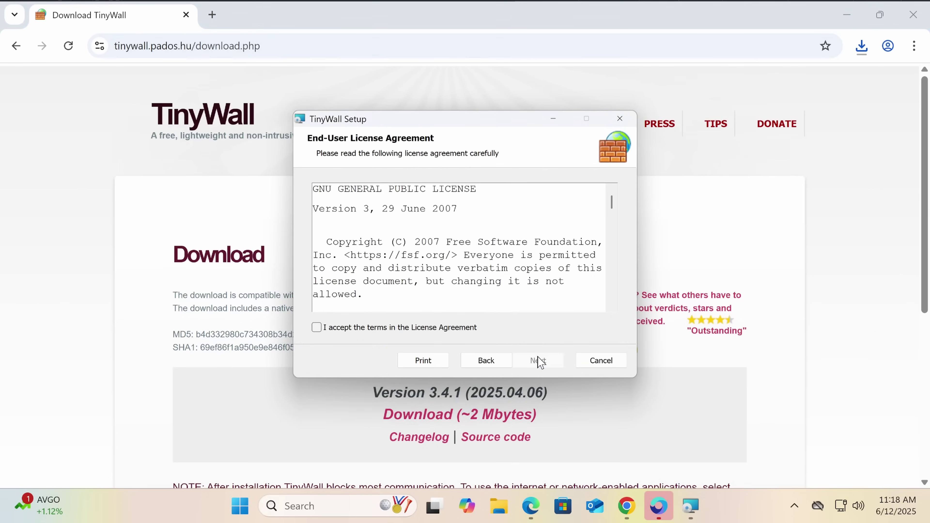
{"action": "left_click", "coordinate": [472, 327]}
{"action": "left_click", "coordinate": [536, 360]}
{"action": "left_click", "coordinate": [536, 360]}
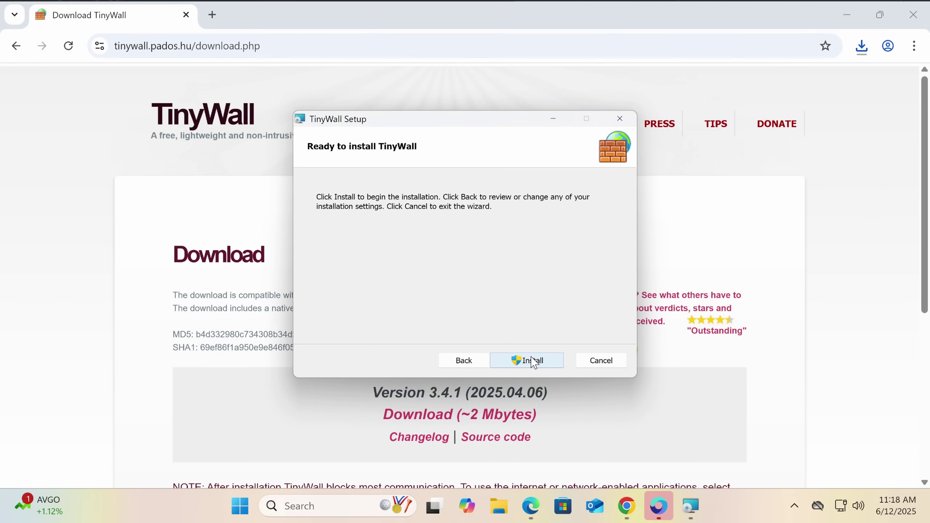
{"action": "left_click", "coordinate": [535, 360]}
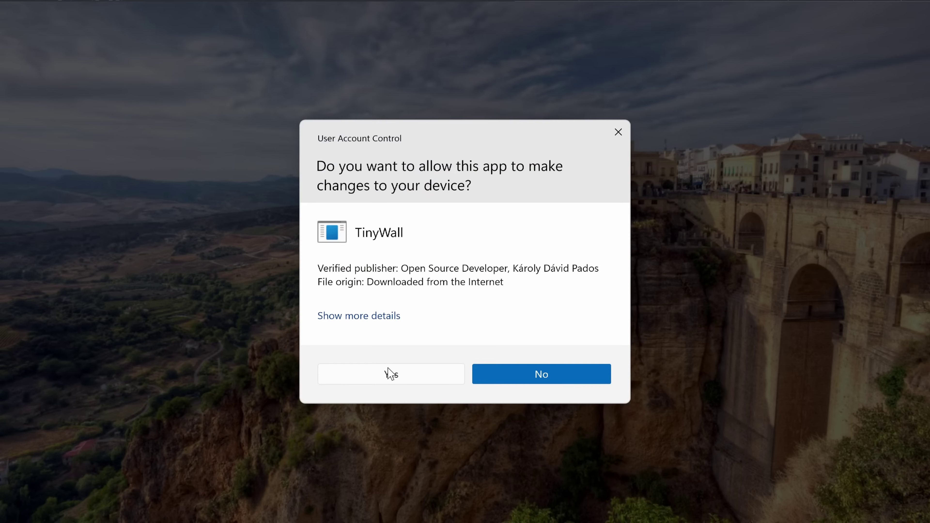
{"action": "left_click", "coordinate": [391, 374]}
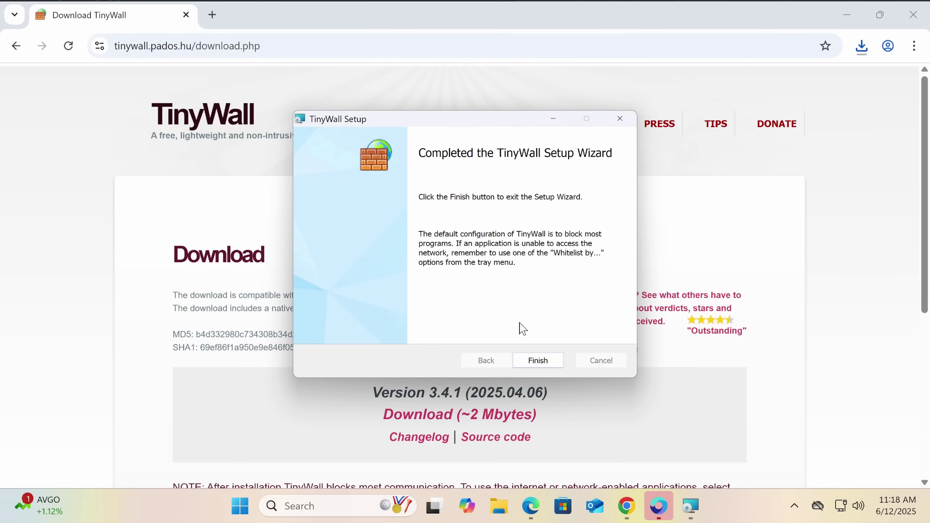
{"action": "left_click", "coordinate": [535, 358]}
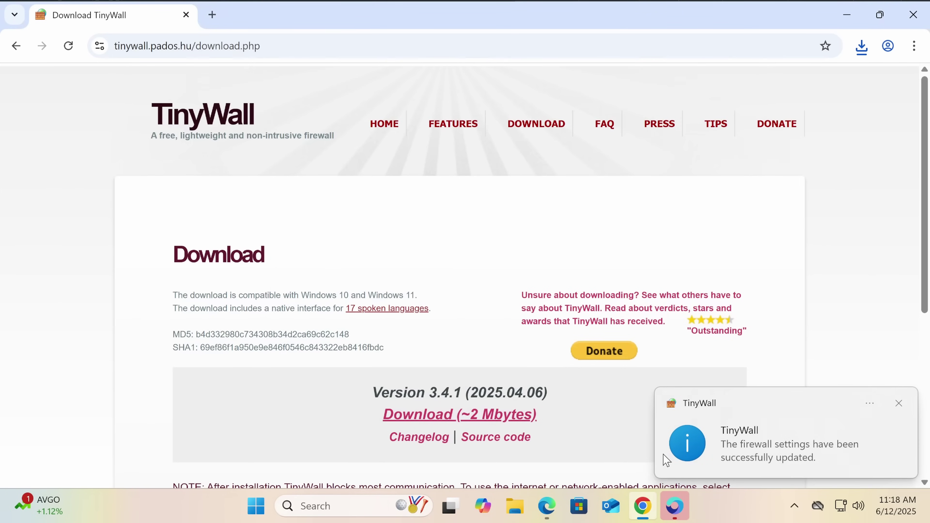
Open TinyWall's Manage settings window from its tray icon and move it into view
{"action": "left_click", "coordinate": [718, 470]}
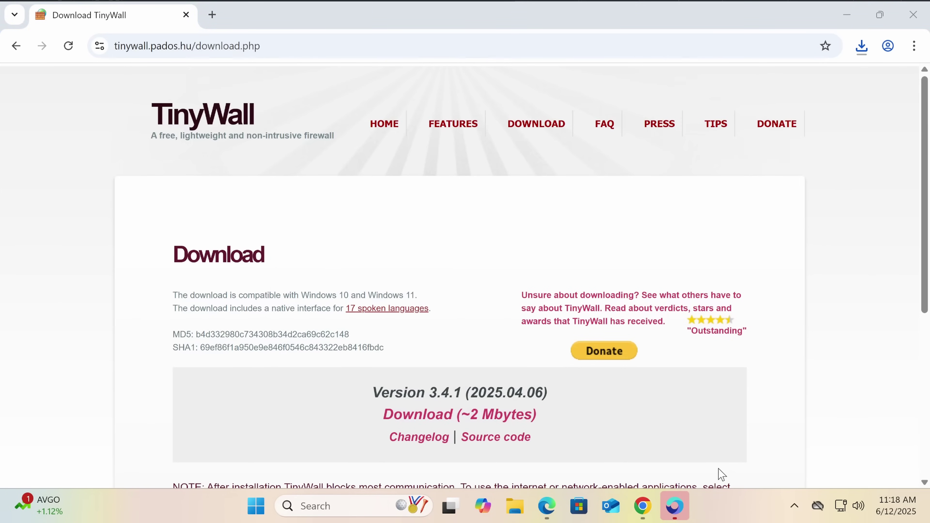
{"action": "left_click", "coordinate": [794, 504]}
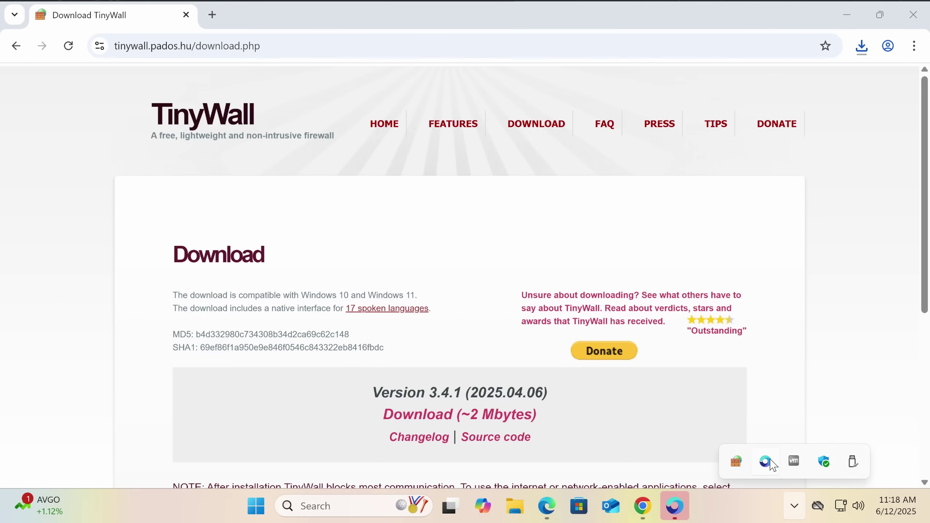
{"action": "left_click", "coordinate": [736, 458]}
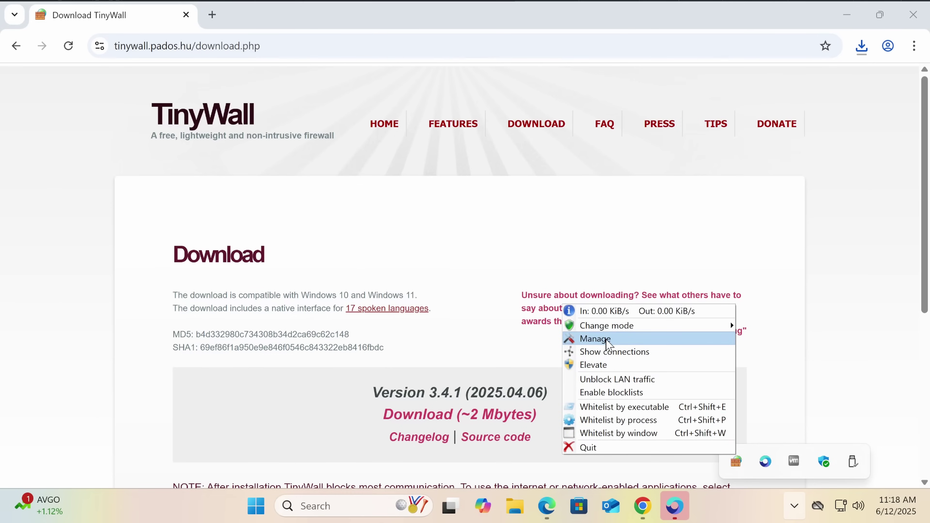
{"action": "left_click", "coordinate": [615, 339]}
{"action": "left_click_drag", "start_coordinate": [245, 51], "coordinate": [263, 142]}
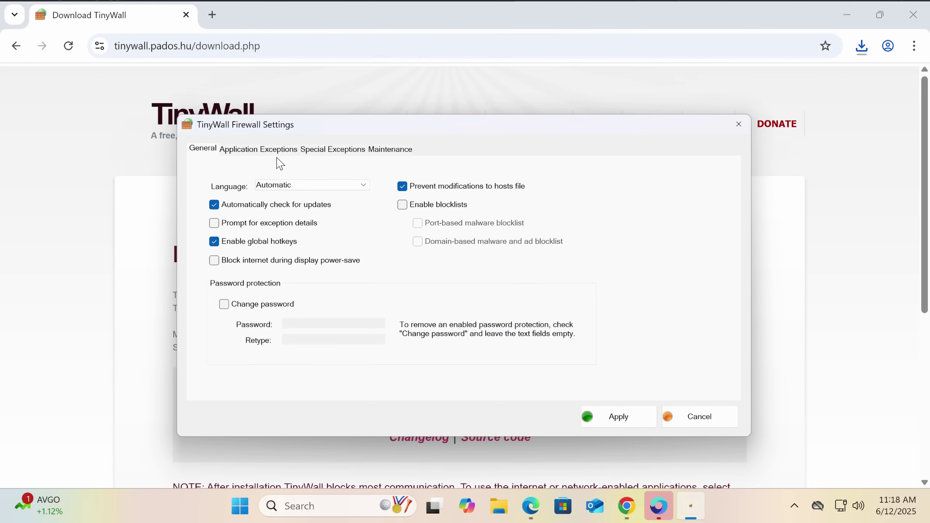
Review the Application Exceptions, Special Exceptions and Maintenance tabs, apply the settings, and return to the browser
{"action": "left_click", "coordinate": [279, 150]}
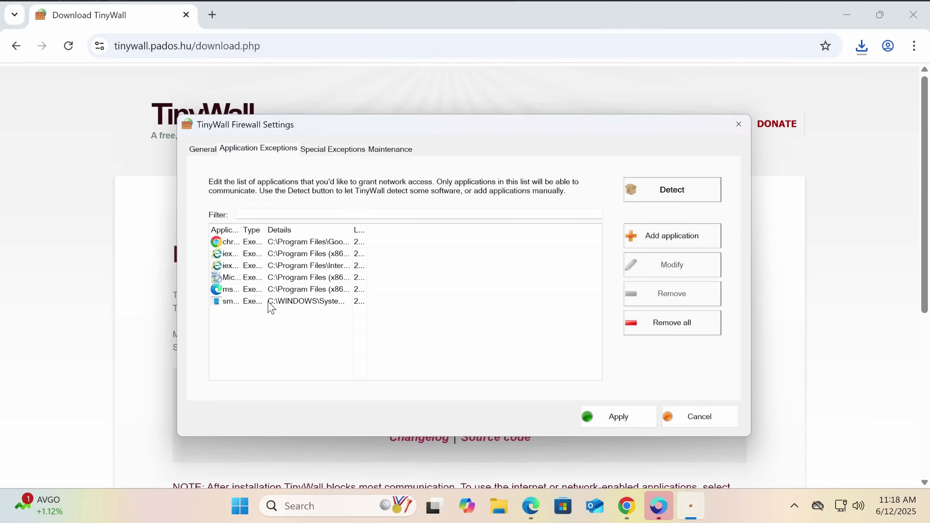
{"action": "left_click", "coordinate": [307, 150]}
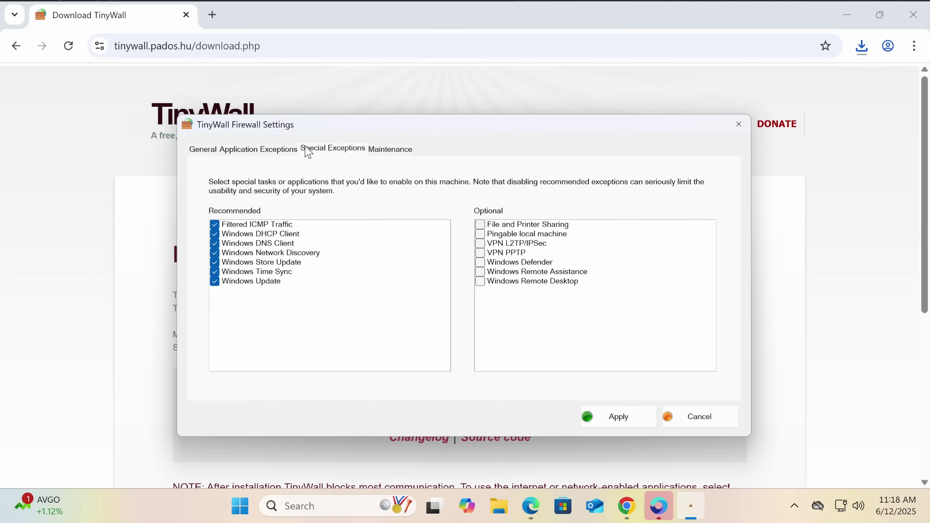
{"action": "left_click", "coordinate": [387, 150]}
{"action": "left_click", "coordinate": [203, 149]}
{"action": "left_click", "coordinate": [619, 417]}
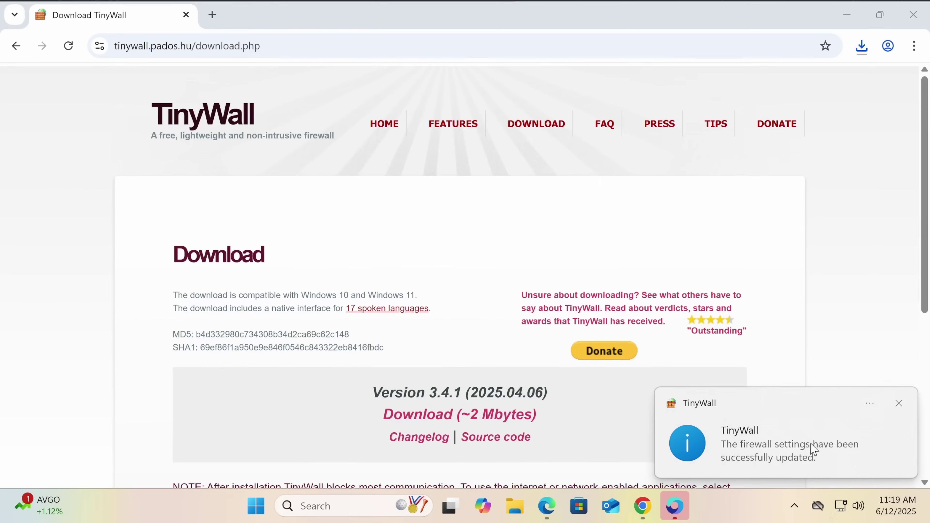
{"action": "scroll", "coordinate": [331, 295], "scroll_direction": "down", "scroll_amount": 6}
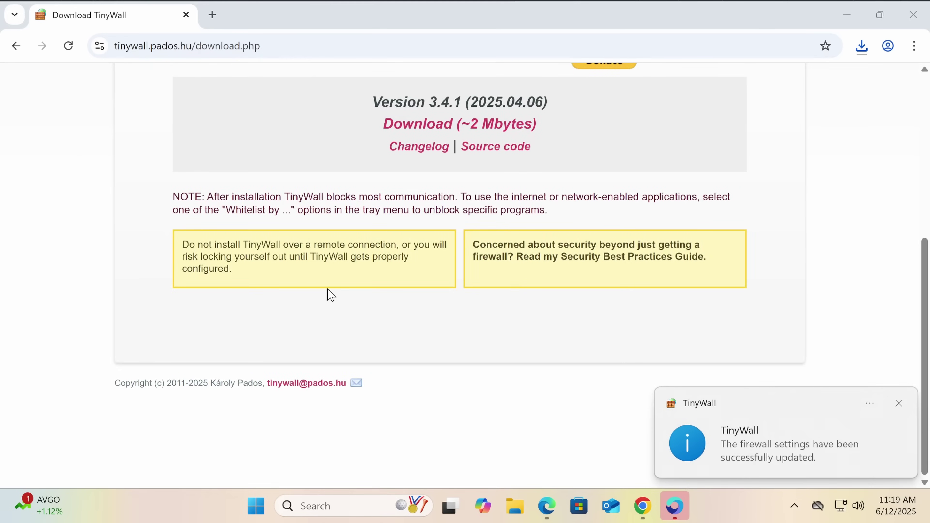
{"action": "left_click", "coordinate": [278, 278]}
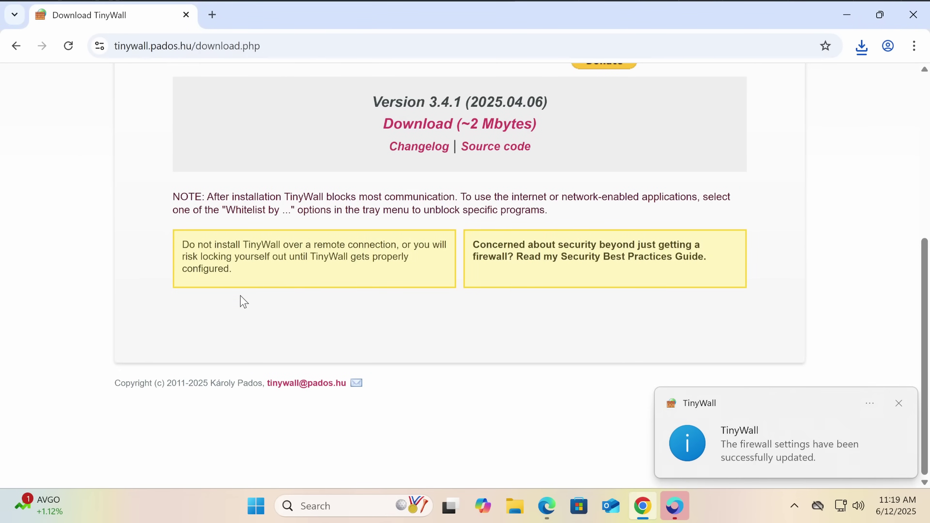
{"action": "scroll", "coordinate": [252, 291], "scroll_direction": "up", "scroll_amount": 6}
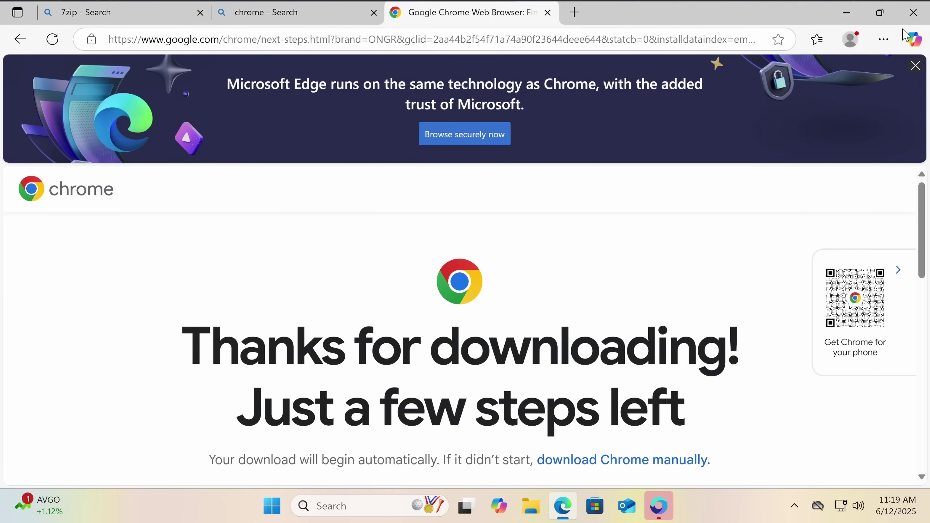
Close Edge and search for 'hi' from OneStart's address bar
{"action": "left_click", "coordinate": [913, 12]}
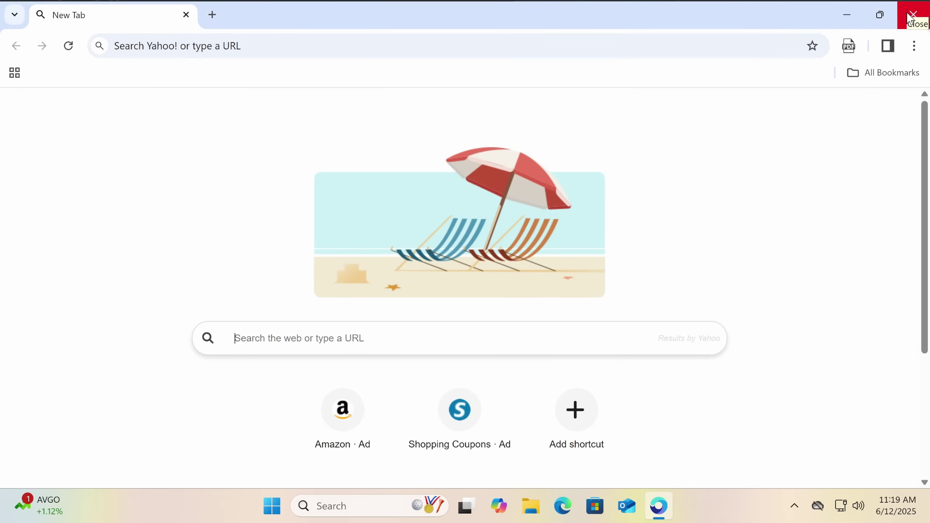
{"action": "left_click", "coordinate": [295, 45]}
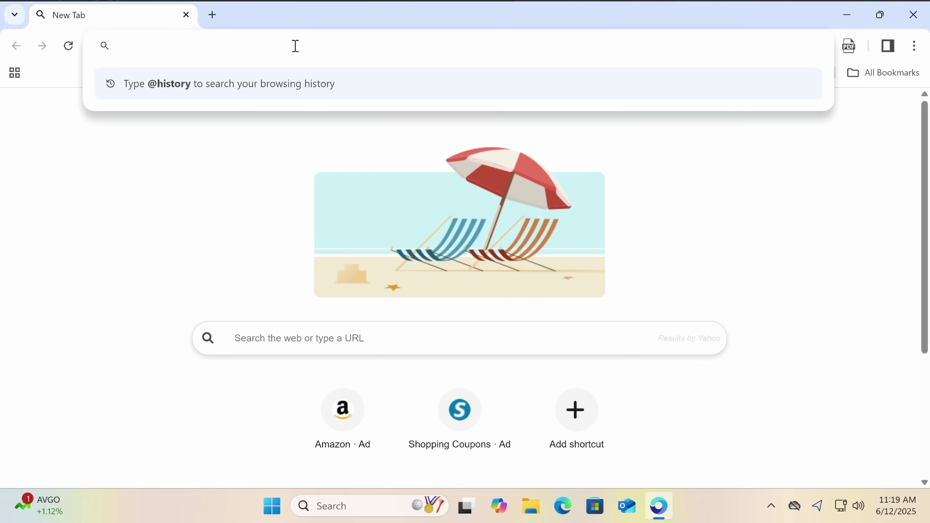
{"action": "type", "text": "hi"}
{"action": "key", "text": "Return"}
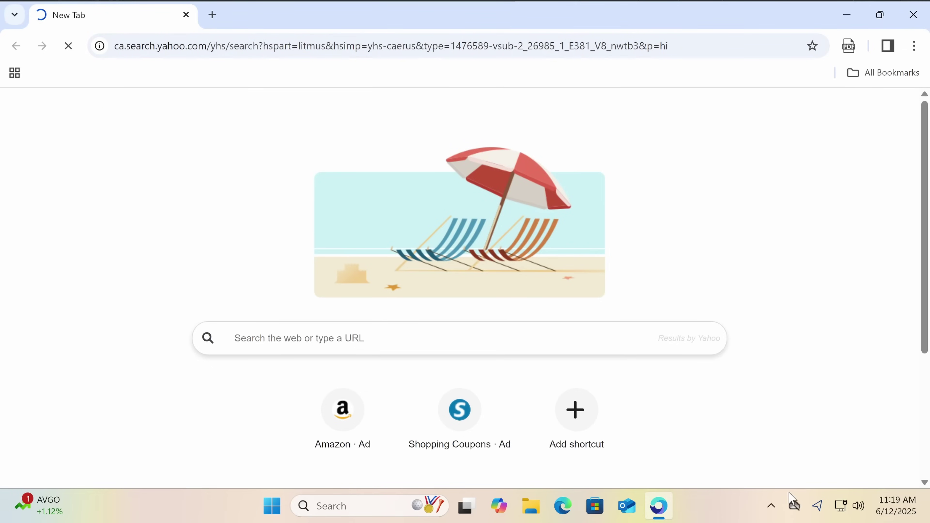
Highlight part of the 'Internet access is blocked' message and restore the browser to a smaller window
{"action": "left_click", "coordinate": [793, 505]}
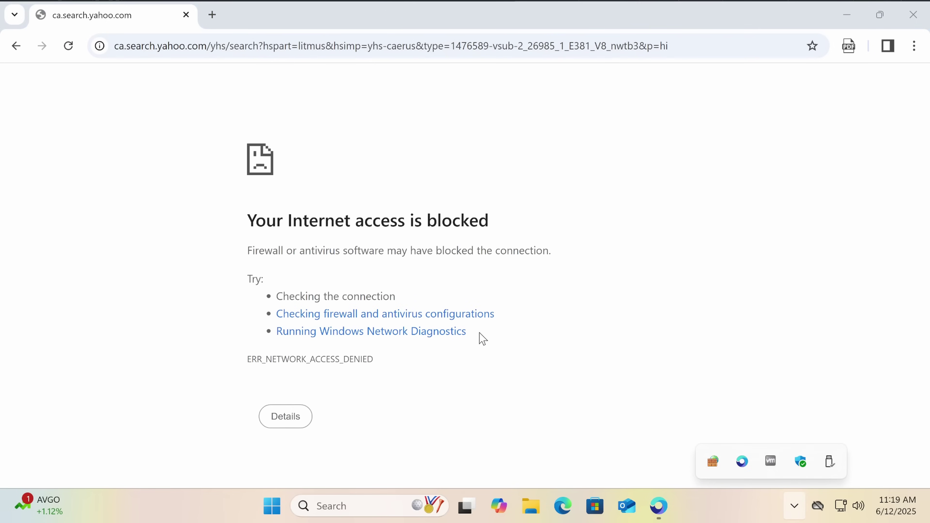
{"action": "left_click_drag", "start_coordinate": [281, 250], "coordinate": [451, 250]}
{"action": "left_click", "coordinate": [427, 264]}
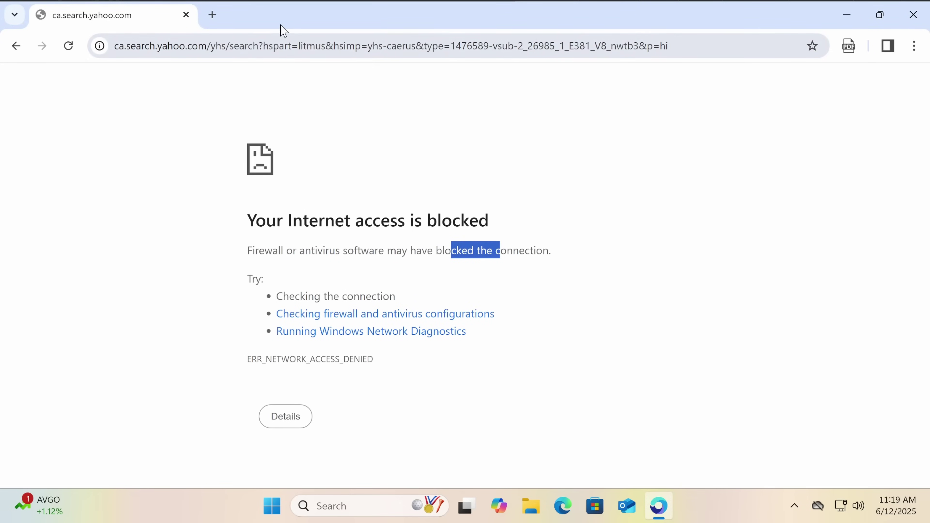
{"action": "left_click_drag", "start_coordinate": [280, 29], "coordinate": [304, 197]}
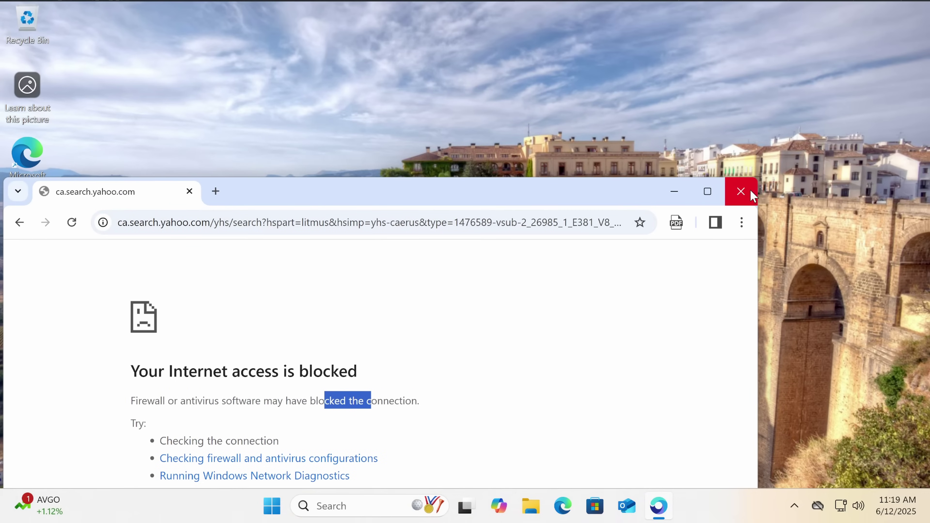
Close the blocked browser, open File Explorer, and search Windows for 'settings'
{"action": "left_click", "coordinate": [740, 191]}
{"action": "left_click", "coordinate": [546, 506]}
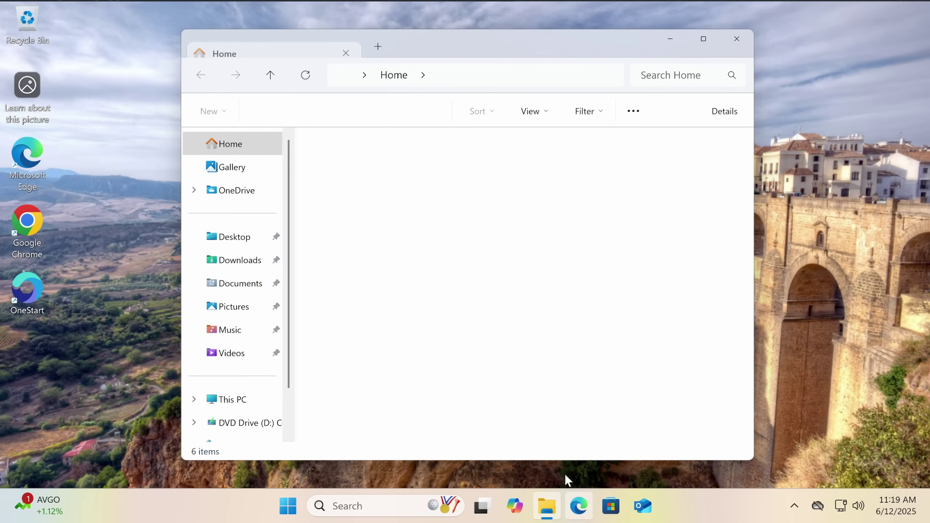
{"action": "left_click", "coordinate": [338, 506]}
{"action": "type", "text": "settings"}
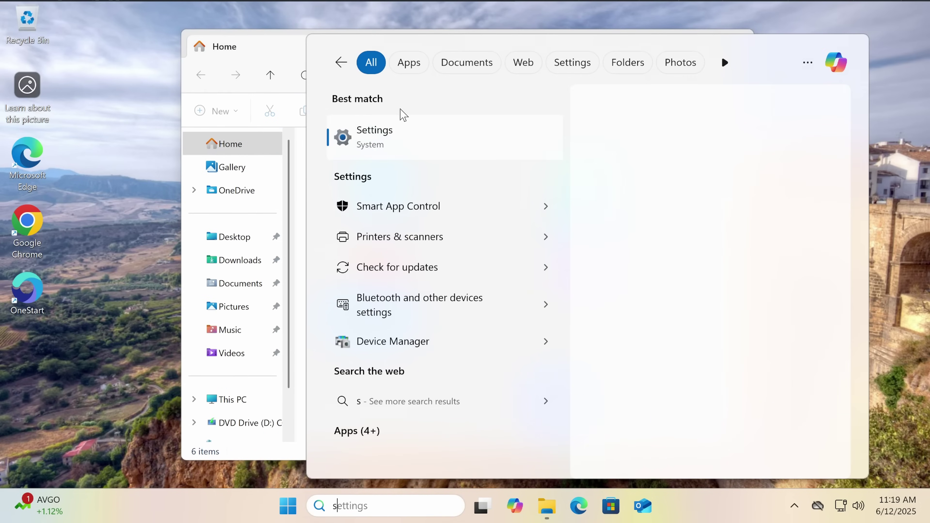
Set Smart App Control to Off, confirm with 'Yes, I'm sure', and close Windows Security
{"action": "left_click", "coordinate": [430, 205]}
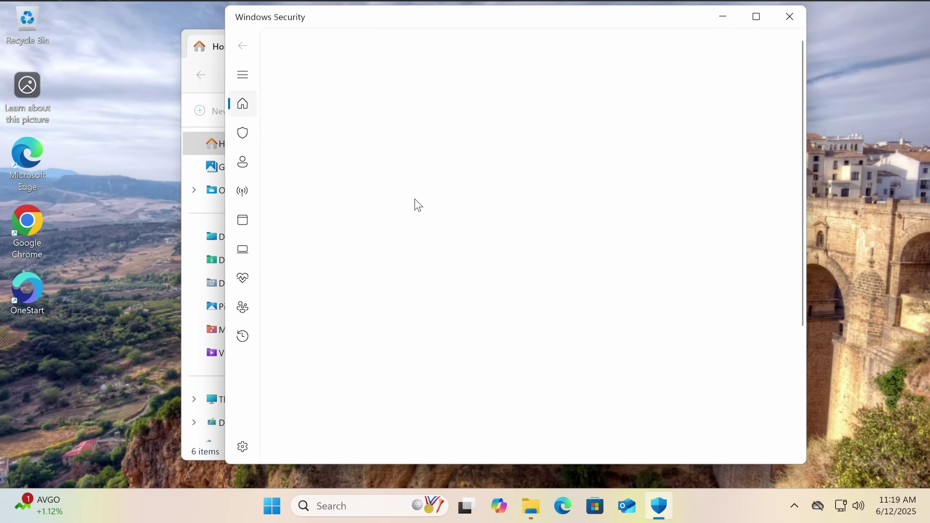
{"action": "left_click", "coordinate": [320, 290]}
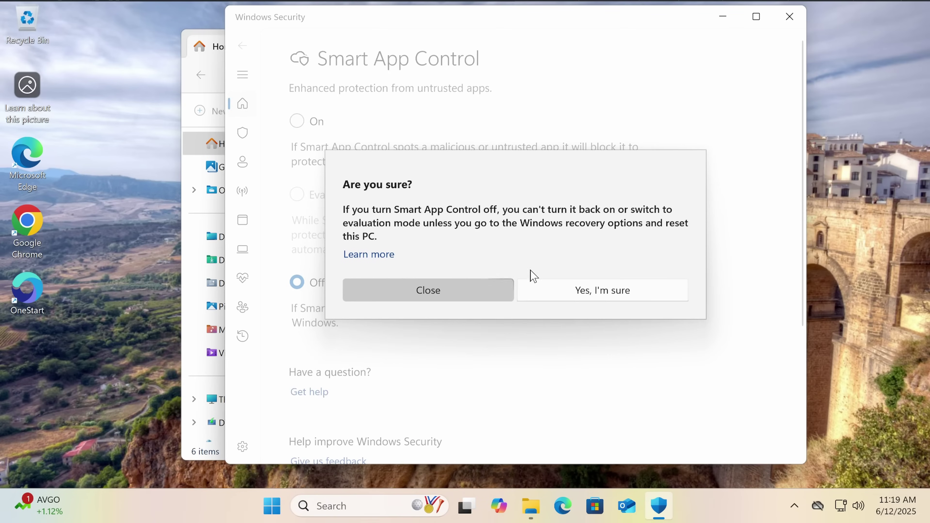
{"action": "left_click", "coordinate": [460, 291]}
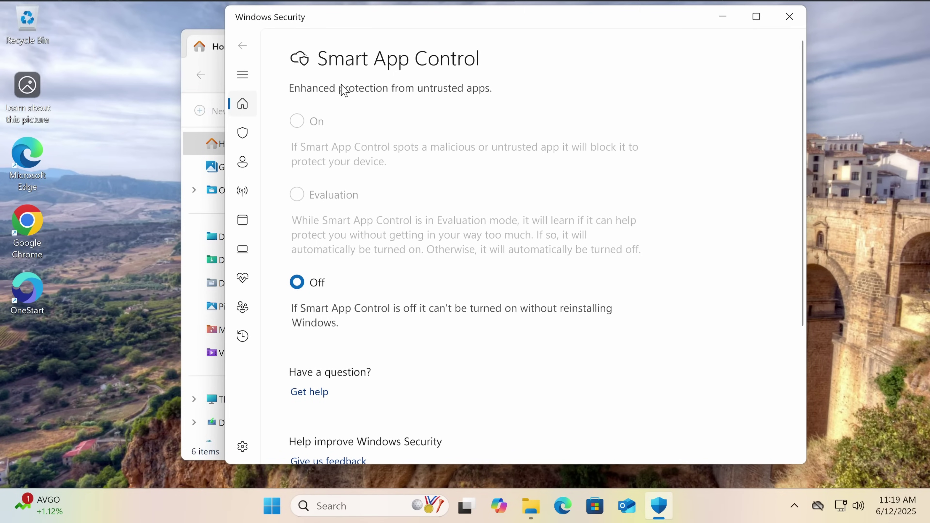
{"action": "left_click", "coordinate": [789, 17]}
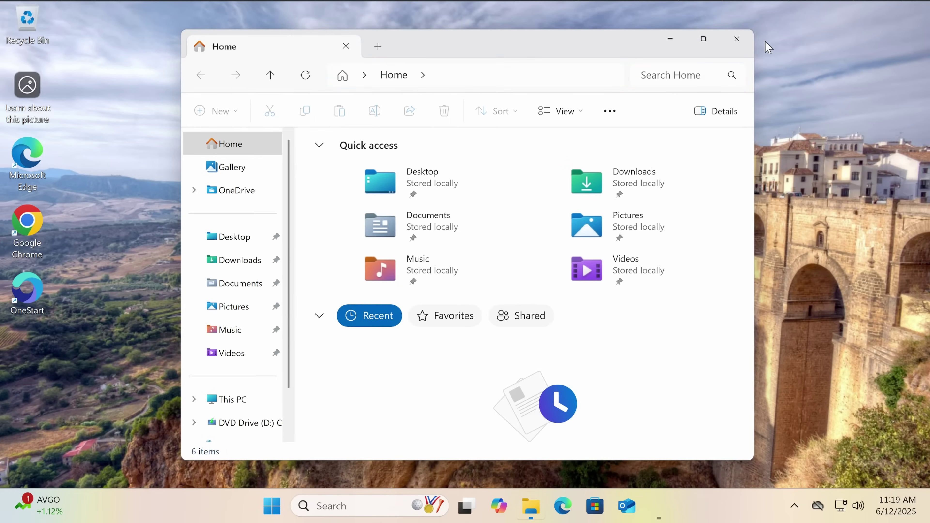
Go to Downloads, open the extracted archive folder, then its ViLauncher Update subfolder
{"action": "left_click", "coordinate": [258, 261]}
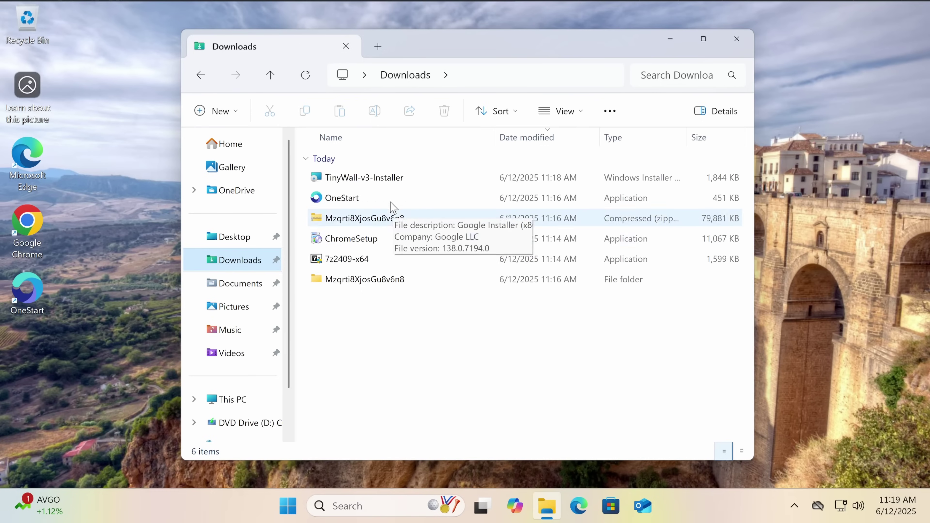
{"action": "double_click", "coordinate": [417, 281]}
{"action": "double_click", "coordinate": [420, 200]}
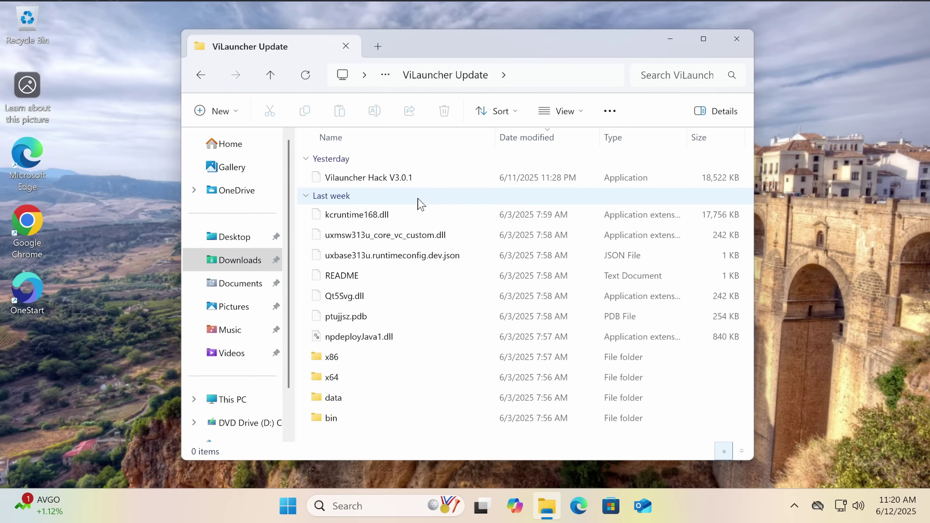
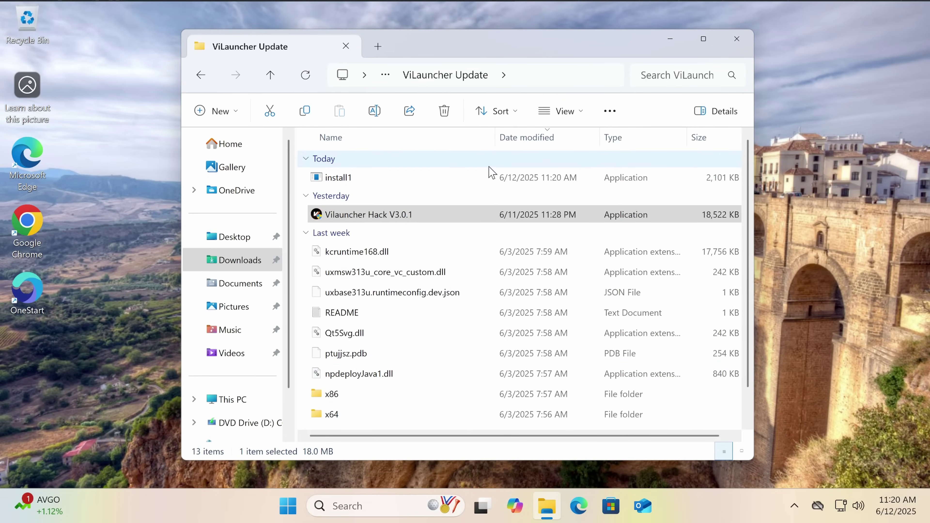
Review the firewall's network connections list from its tray icon, then close that window
{"action": "left_click", "coordinate": [794, 505]}
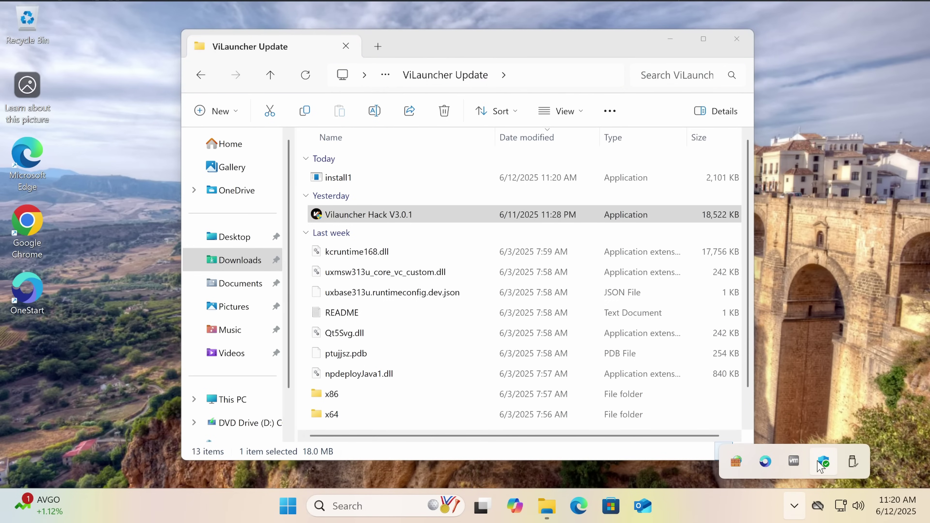
{"action": "right_click", "coordinate": [736, 460]}
{"action": "left_click", "coordinate": [603, 350]}
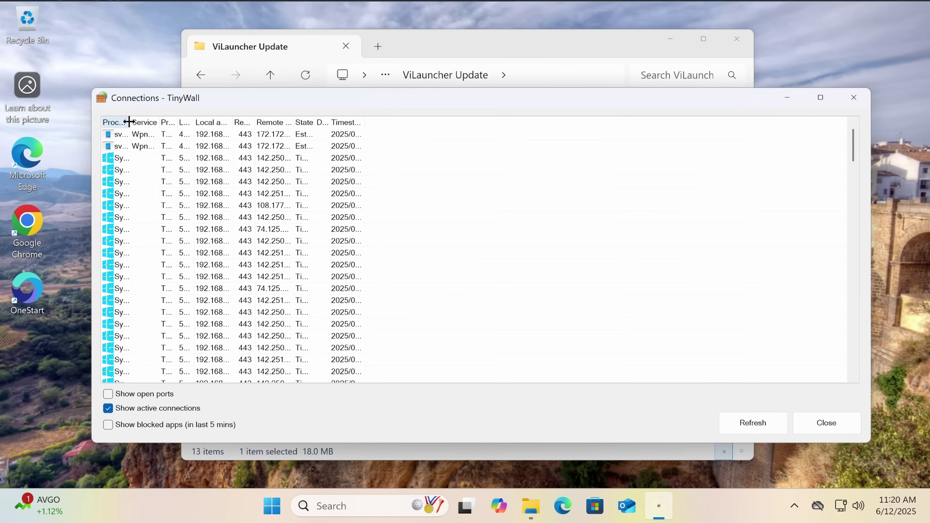
{"action": "left_click_drag", "start_coordinate": [129, 121], "coordinate": [336, 164]}
{"action": "scroll", "coordinate": [353, 307], "scroll_direction": "down", "scroll_amount": 20}
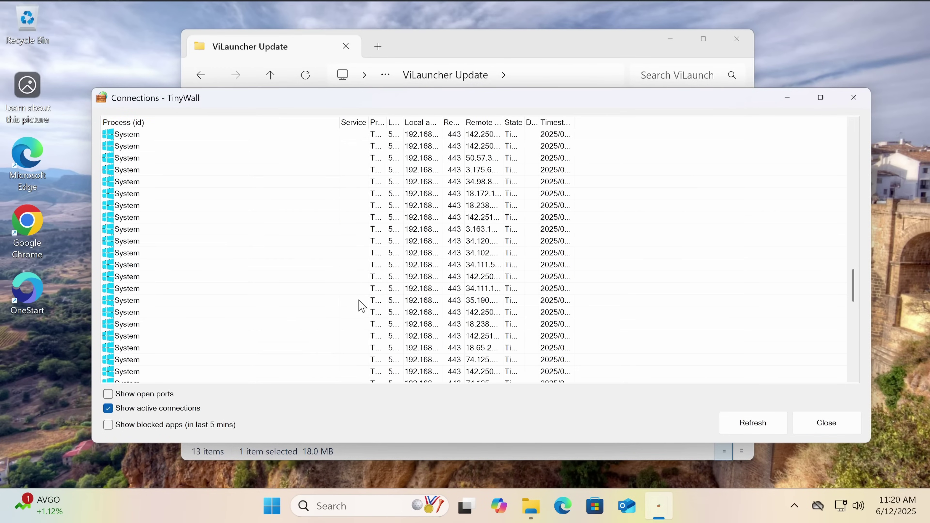
{"action": "scroll", "coordinate": [361, 305], "scroll_direction": "down", "scroll_amount": 10}
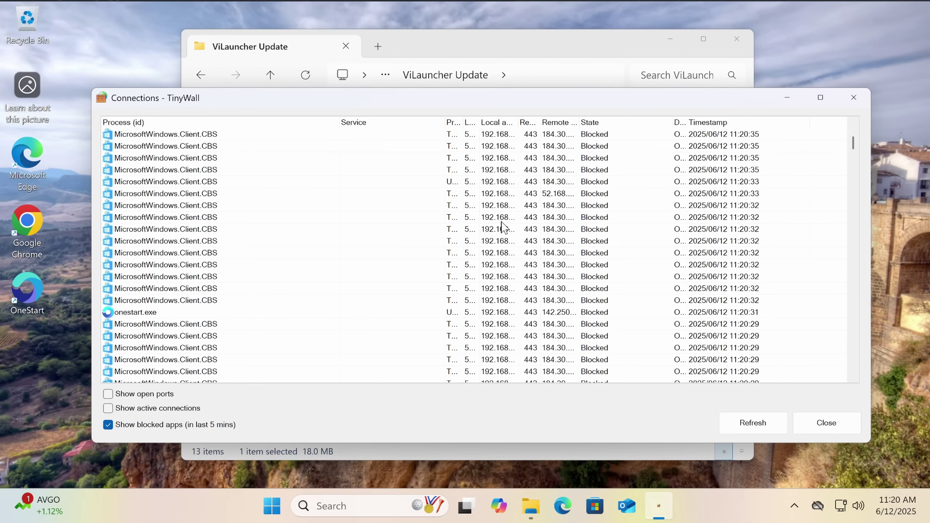
{"action": "scroll", "coordinate": [437, 267], "scroll_direction": "down", "scroll_amount": 10}
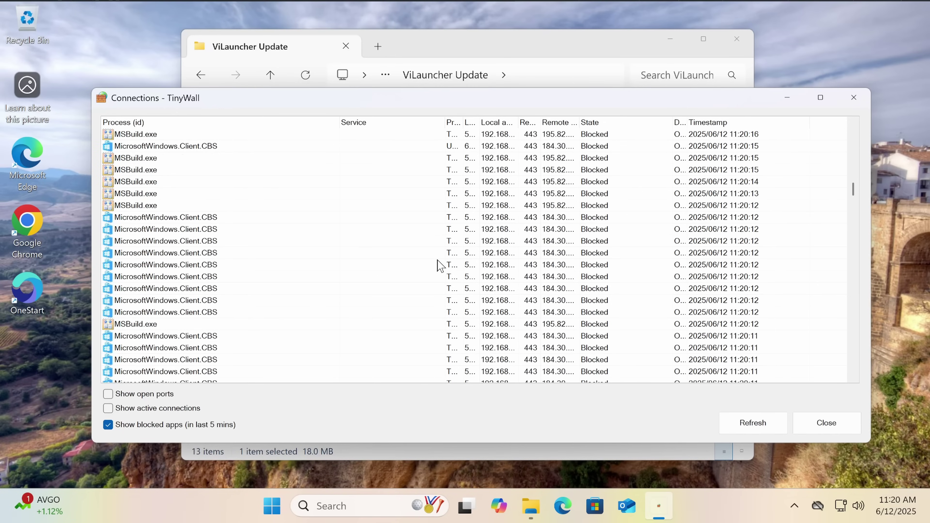
{"action": "mouse_move", "coordinate": [152, 212]}
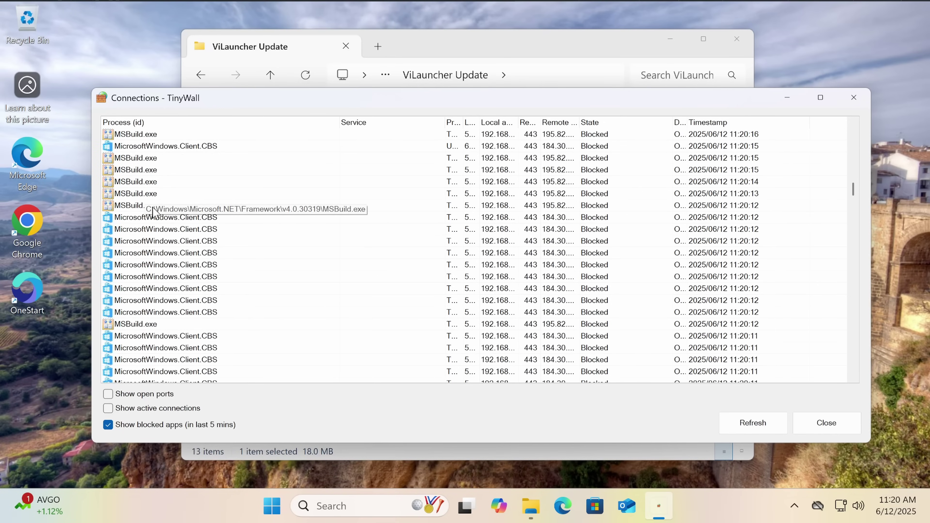
{"action": "scroll", "coordinate": [138, 208], "scroll_direction": "down", "scroll_amount": 1}
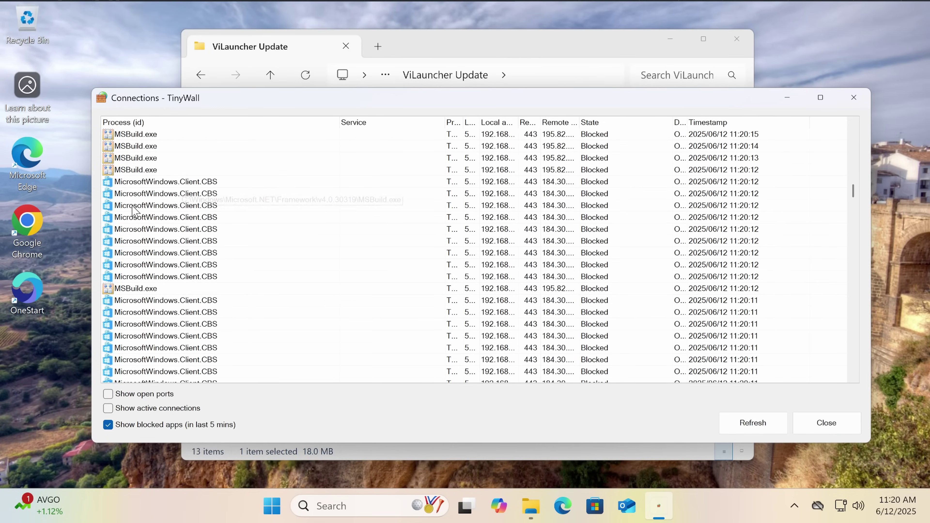
{"action": "scroll", "coordinate": [133, 211], "scroll_direction": "down", "scroll_amount": 6}
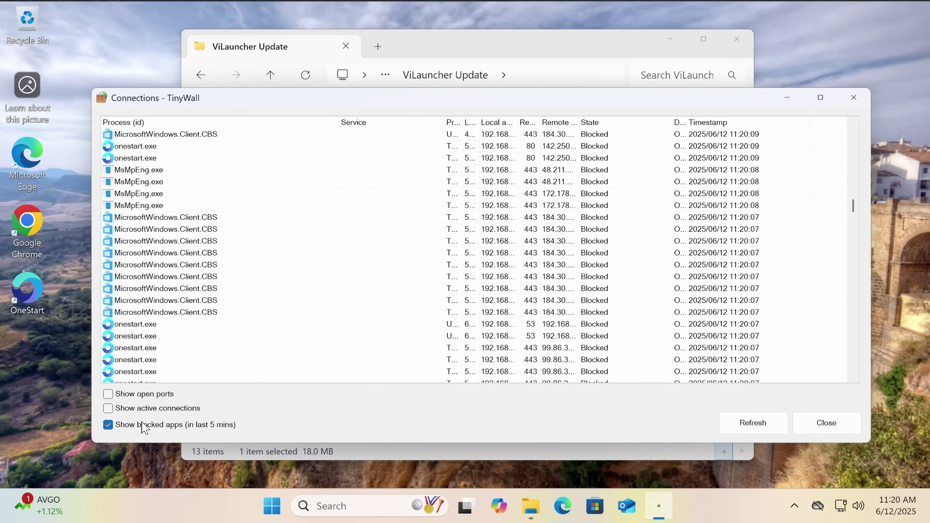
{"action": "left_click", "coordinate": [853, 98]}
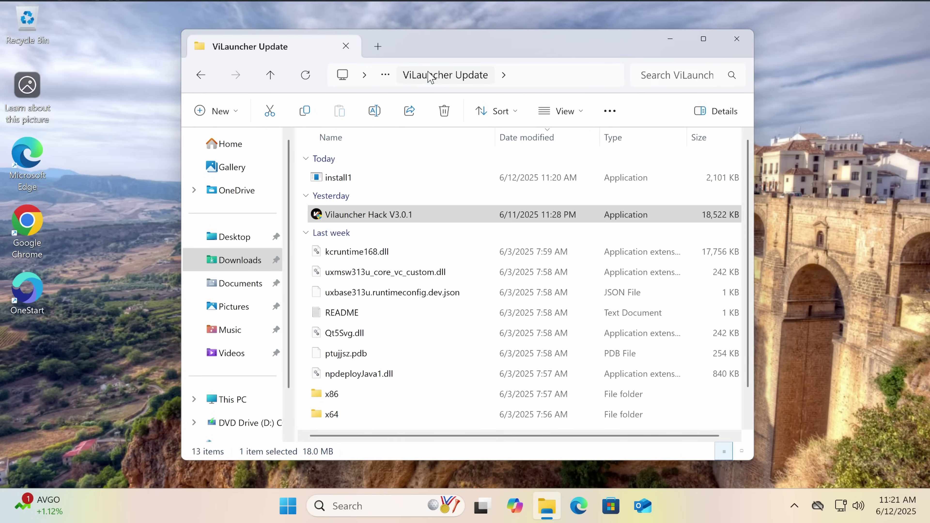
Move the ViLauncher Update folder window aside and close it
{"action": "left_click_drag", "start_coordinate": [458, 55], "coordinate": [436, 70]}
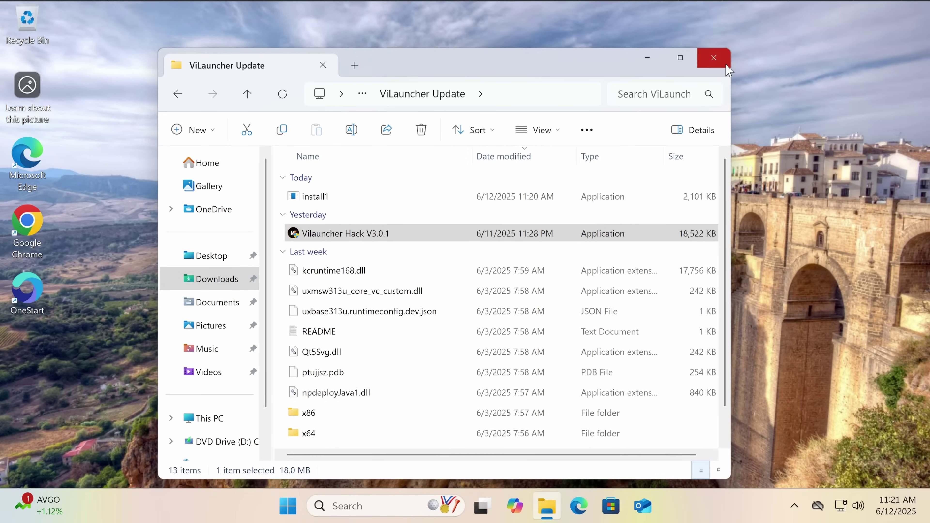
{"action": "left_click", "coordinate": [713, 57]}
{"action": "left_click_drag", "start_coordinate": [712, 74], "coordinate": [399, 301]}
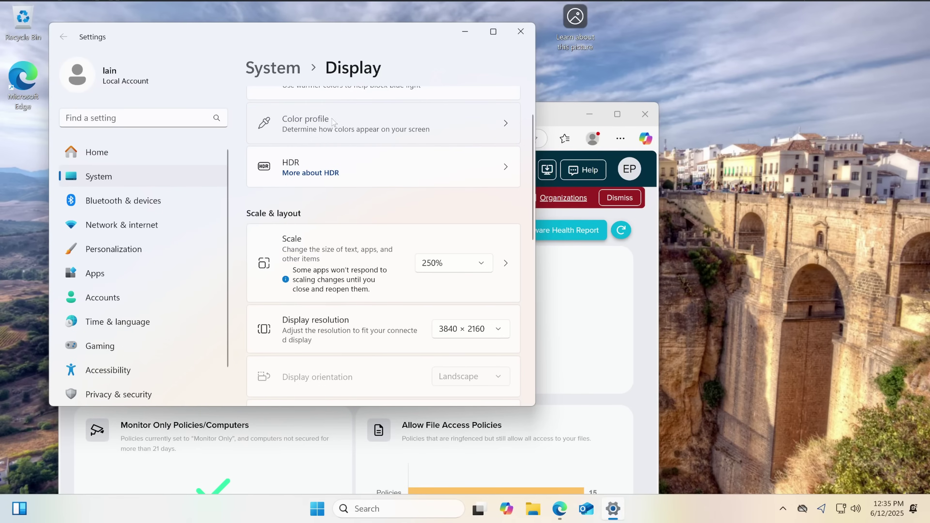
Close the color management settings window and maximize the ThreatLocker portal browser window
{"action": "left_click", "coordinate": [311, 120]}
{"action": "left_click", "coordinate": [520, 31]}
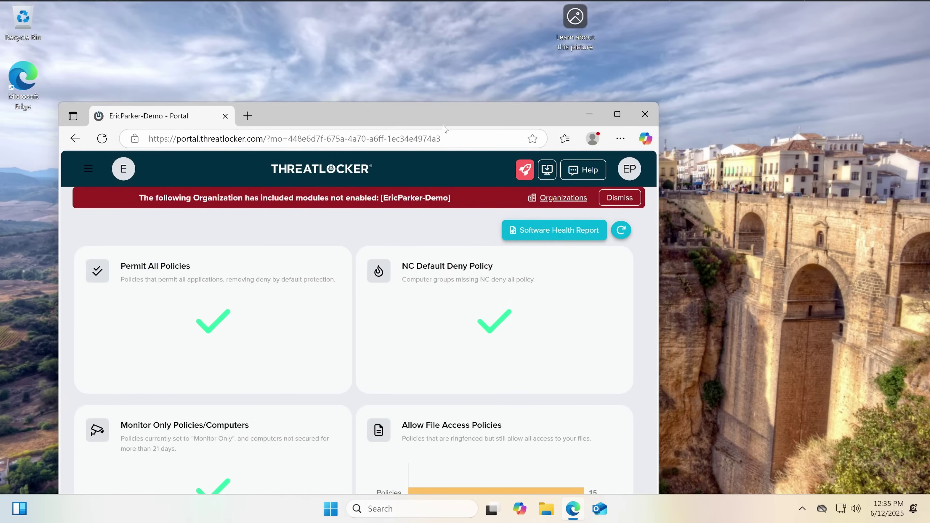
{"action": "double_click", "coordinate": [307, 115]}
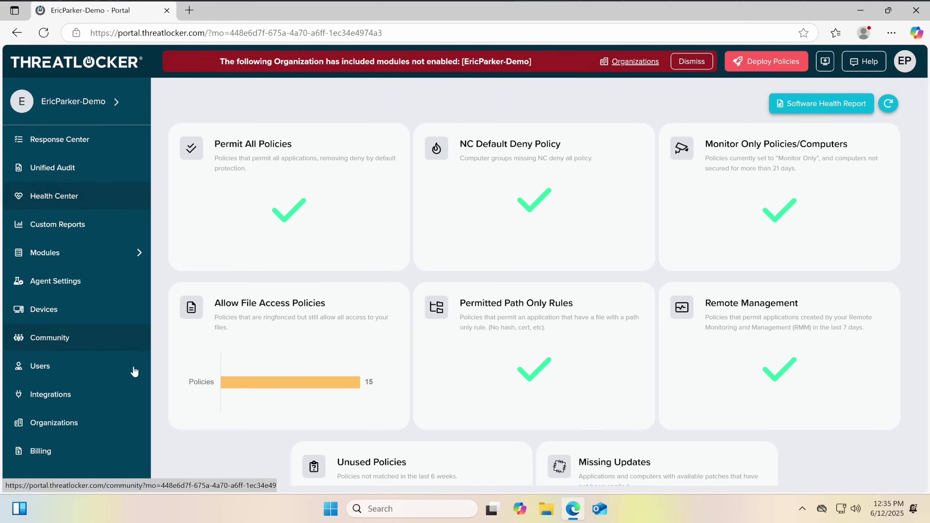
Download the x64 stub installer for Workstations via Manual Deployment and run it as admin
{"action": "left_click", "coordinate": [73, 309]}
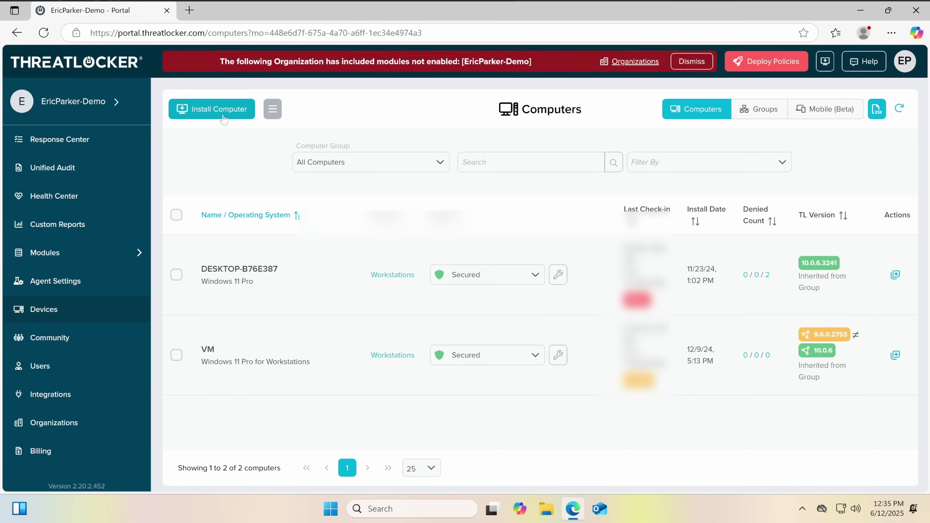
{"action": "left_click", "coordinate": [223, 118]}
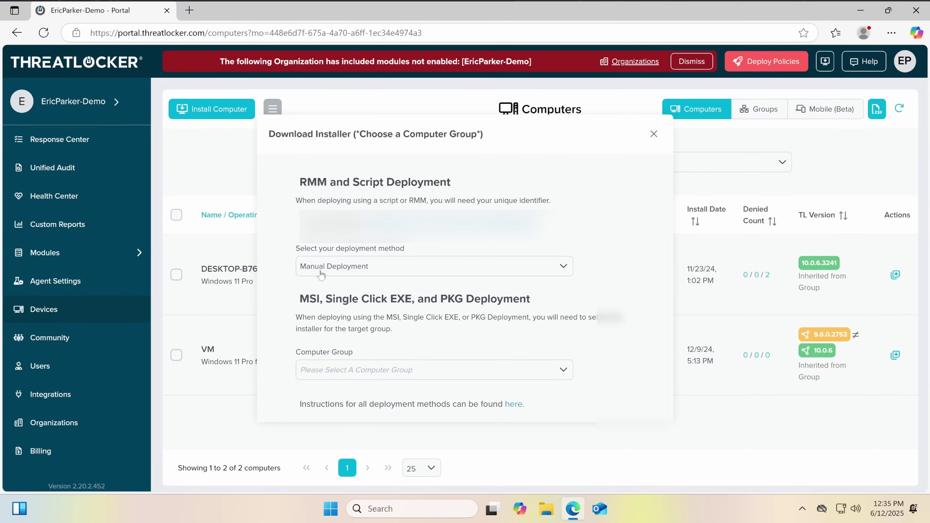
{"action": "left_click", "coordinate": [321, 272]}
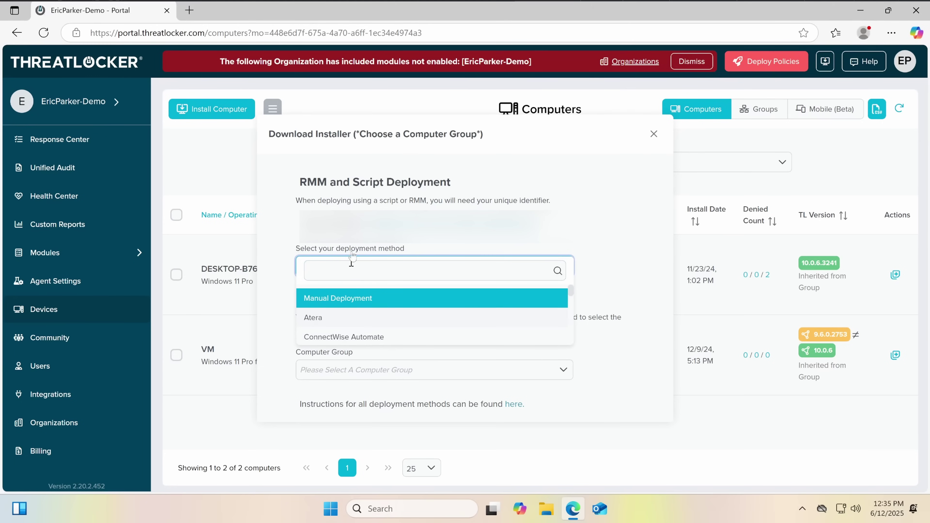
{"action": "left_click", "coordinate": [355, 365]}
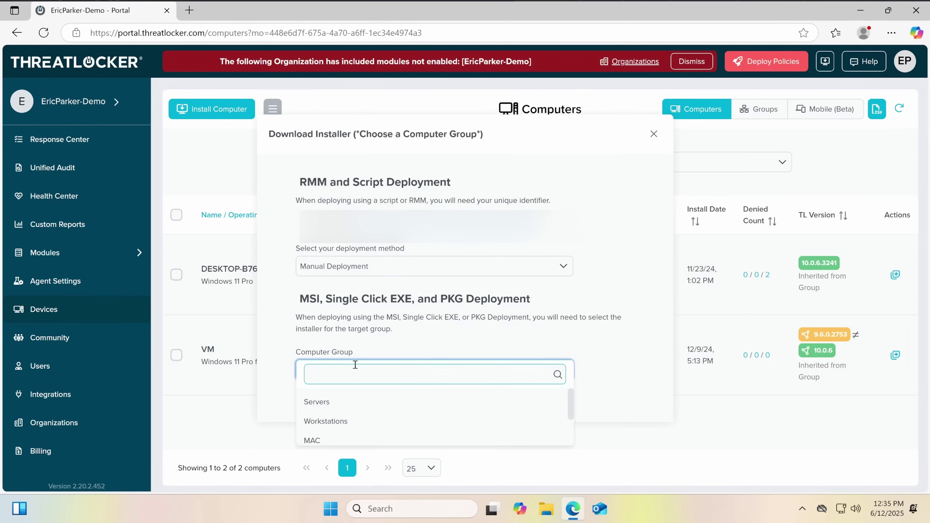
{"action": "left_click", "coordinate": [329, 421]}
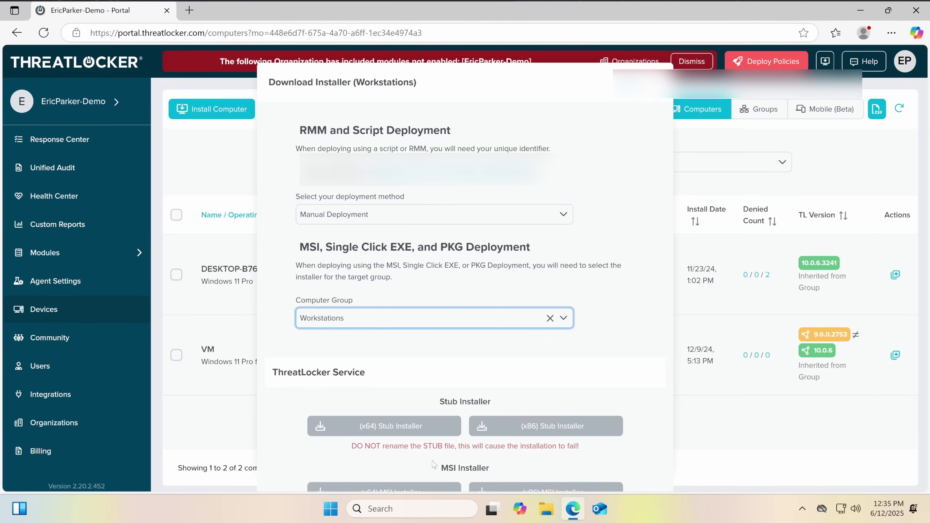
{"action": "left_click", "coordinate": [419, 431]}
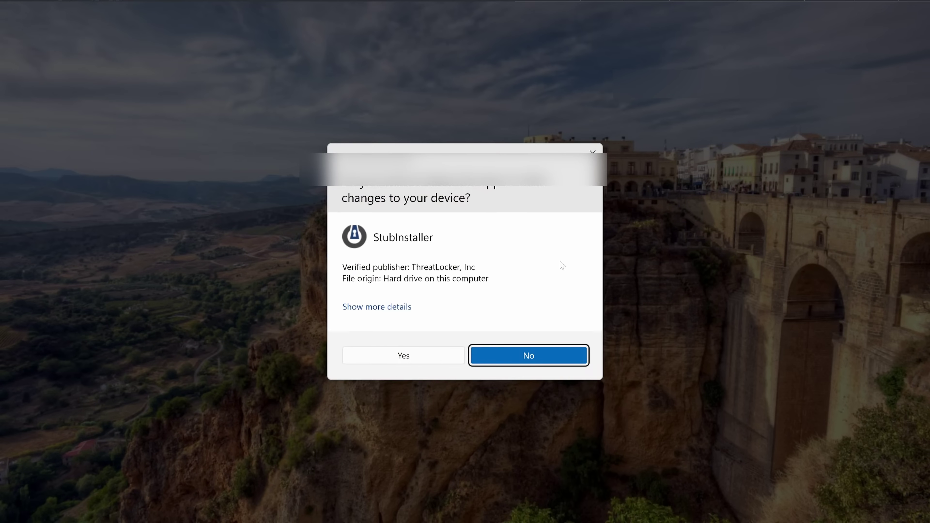
{"action": "left_click", "coordinate": [401, 355]}
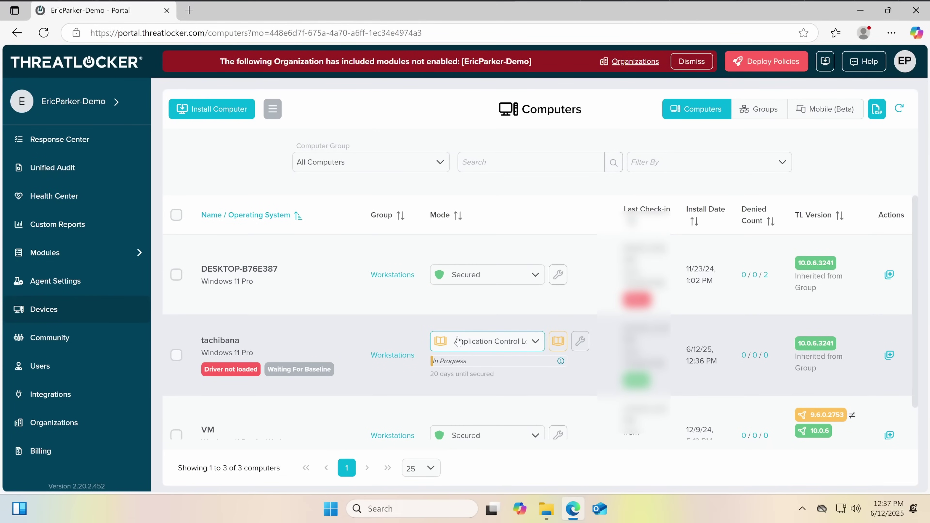
{"action": "left_click", "coordinate": [472, 340]}
{"action": "left_click", "coordinate": [471, 340]}
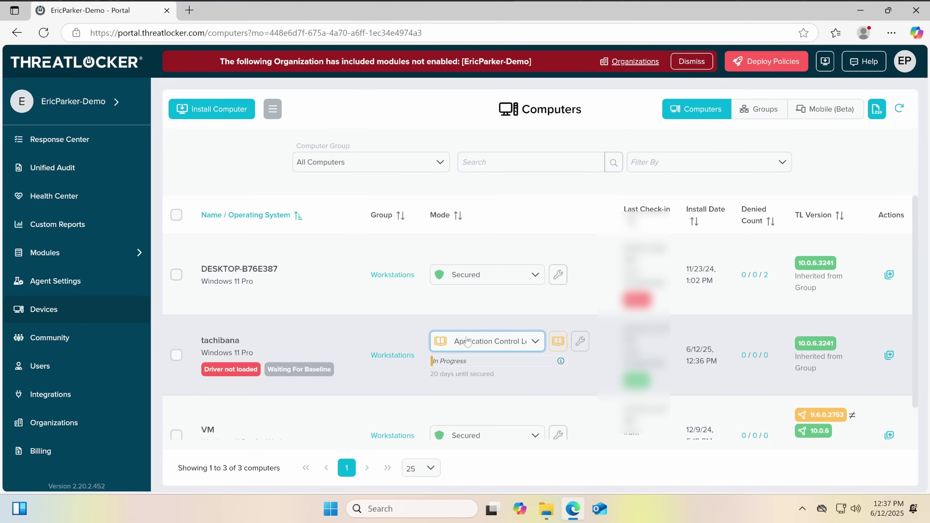
{"action": "left_click", "coordinate": [471, 340]}
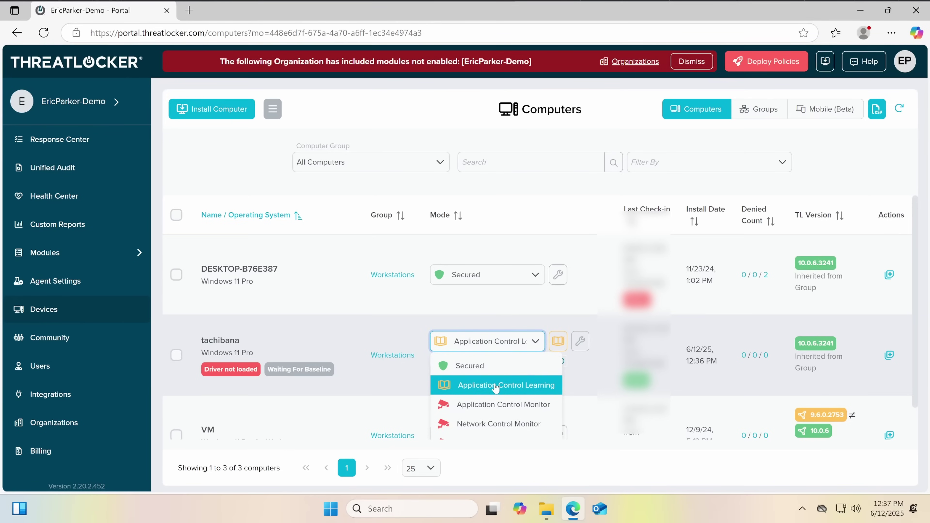
{"action": "scroll", "coordinate": [489, 367], "scroll_direction": "down", "scroll_amount": 1}
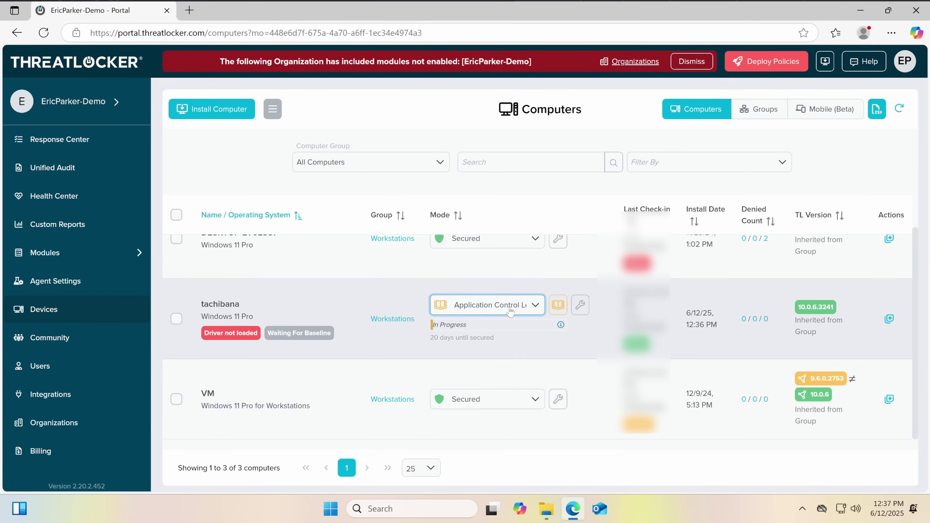
{"action": "left_click", "coordinate": [510, 311]}
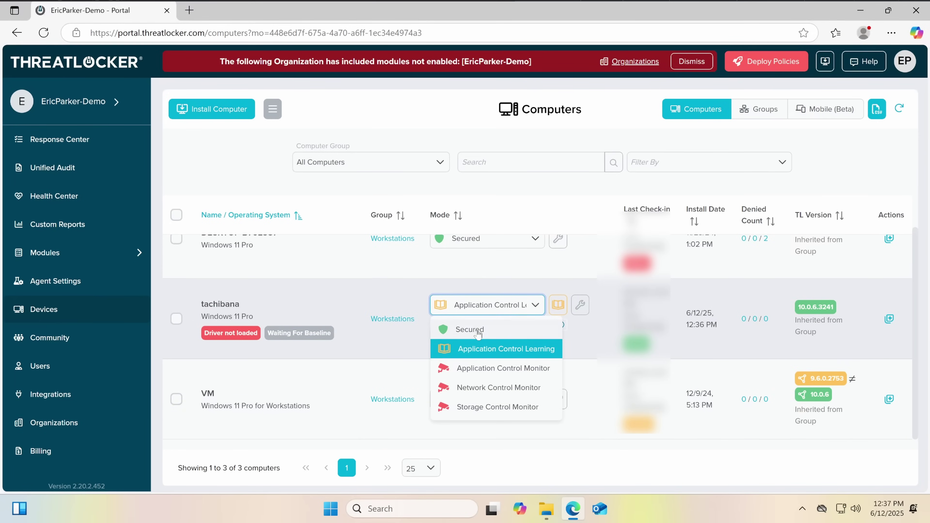
{"action": "left_click", "coordinate": [360, 307]}
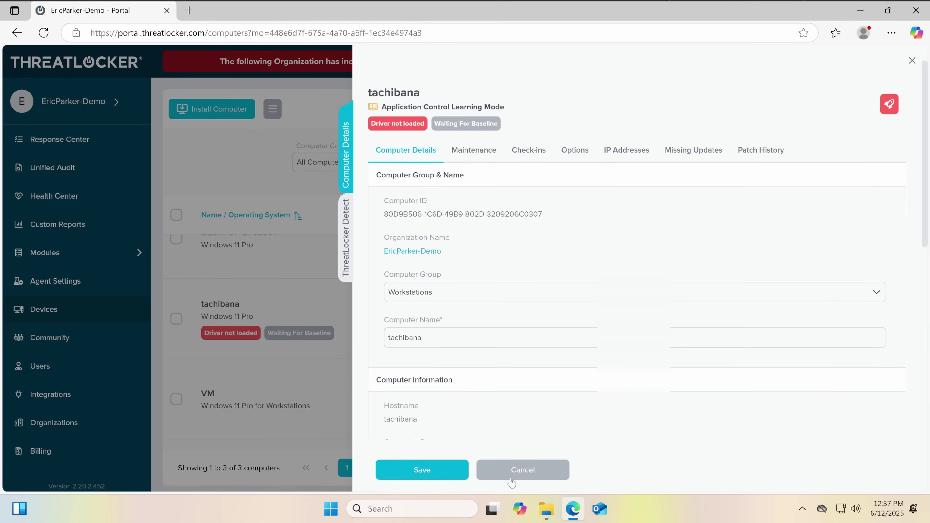
{"action": "left_click", "coordinate": [511, 476]}
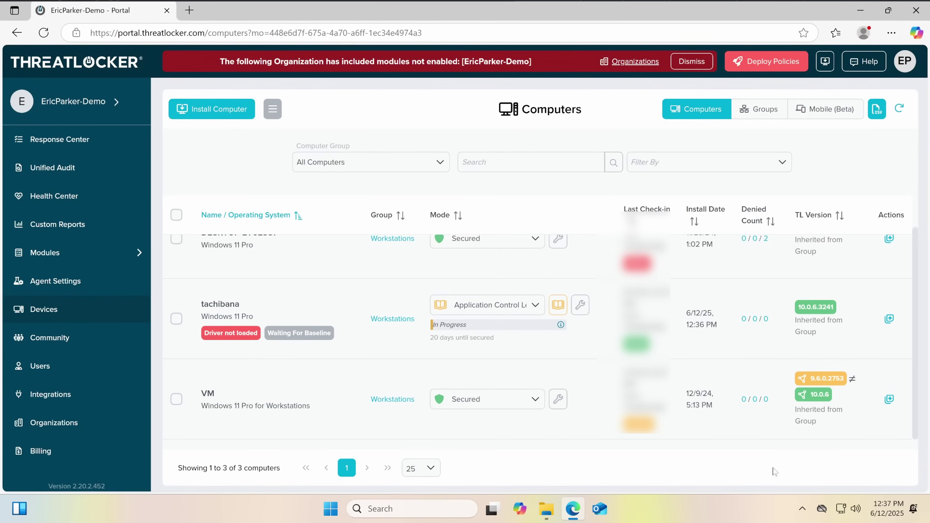
{"action": "scroll", "coordinate": [587, 349], "scroll_direction": "up", "scroll_amount": 1}
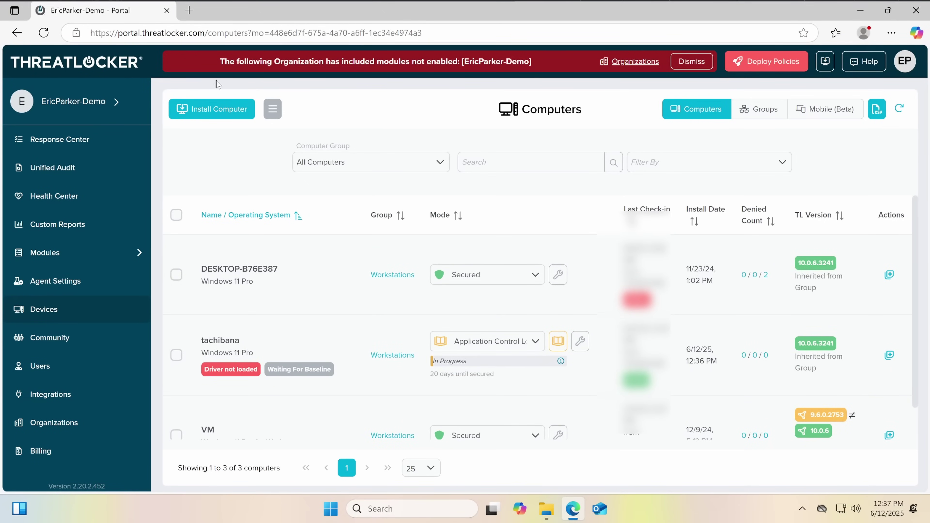
Search the web for 7zip and launch the downloaded 7z2409-x64.exe installer
{"action": "left_click", "coordinate": [189, 11]}
{"action": "type", "text": "7zip"}
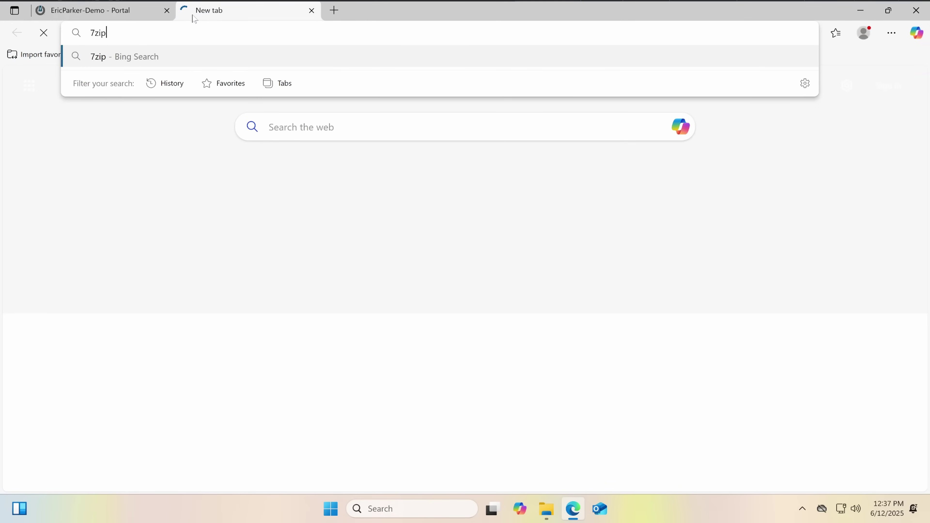
{"action": "key", "text": "Return"}
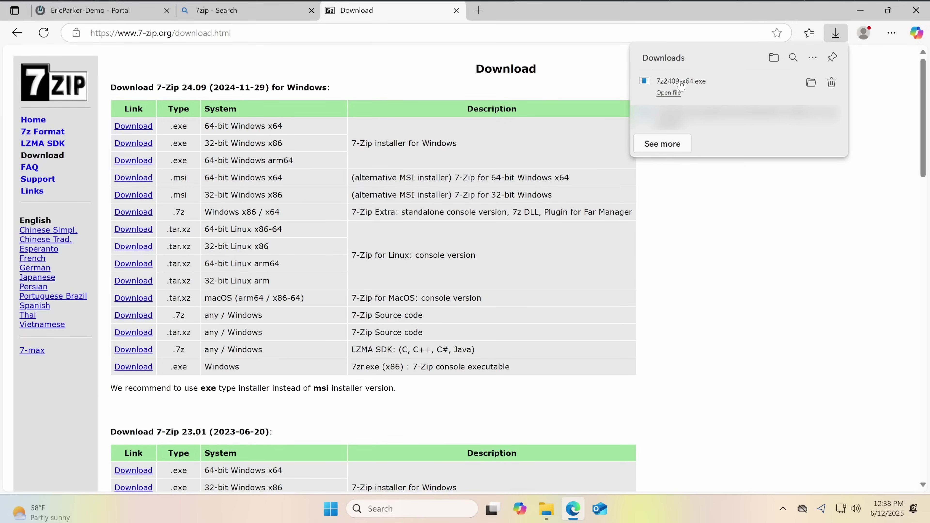
{"action": "left_click", "coordinate": [673, 97]}
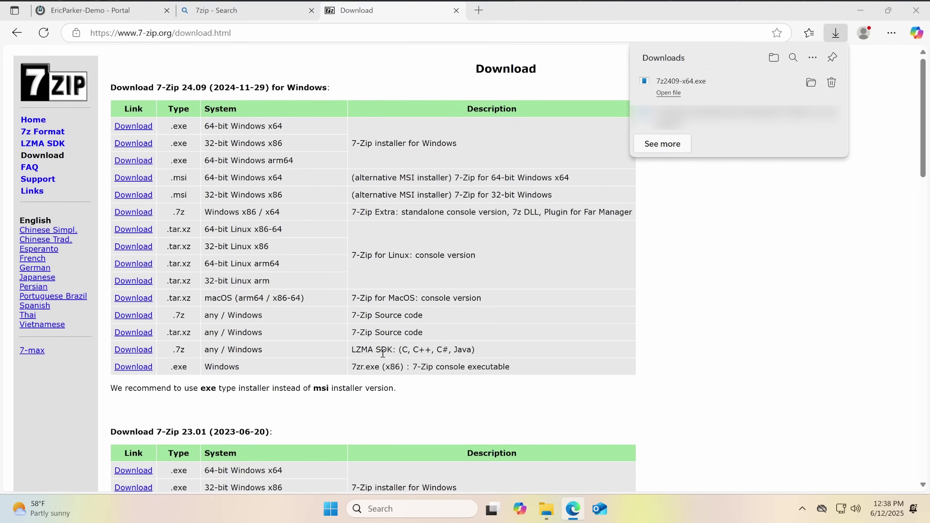
{"action": "key", "text": "Return"}
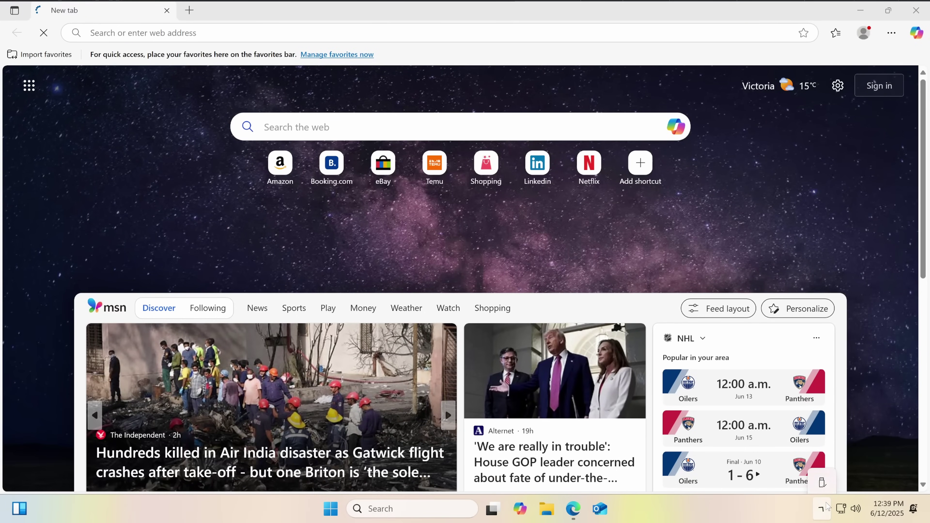
Check the taskbar options and the hidden tray icons
{"action": "right_click", "coordinate": [826, 507]}
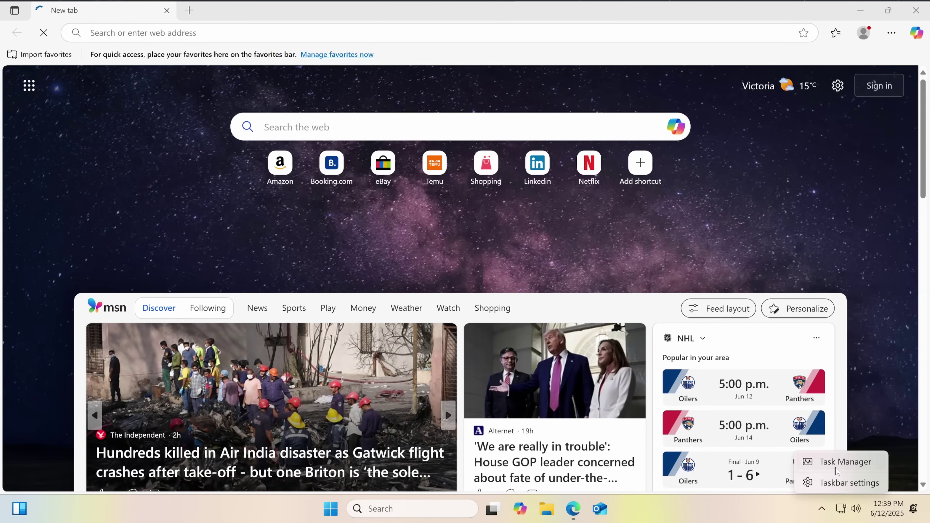
{"action": "key", "text": "Escape"}
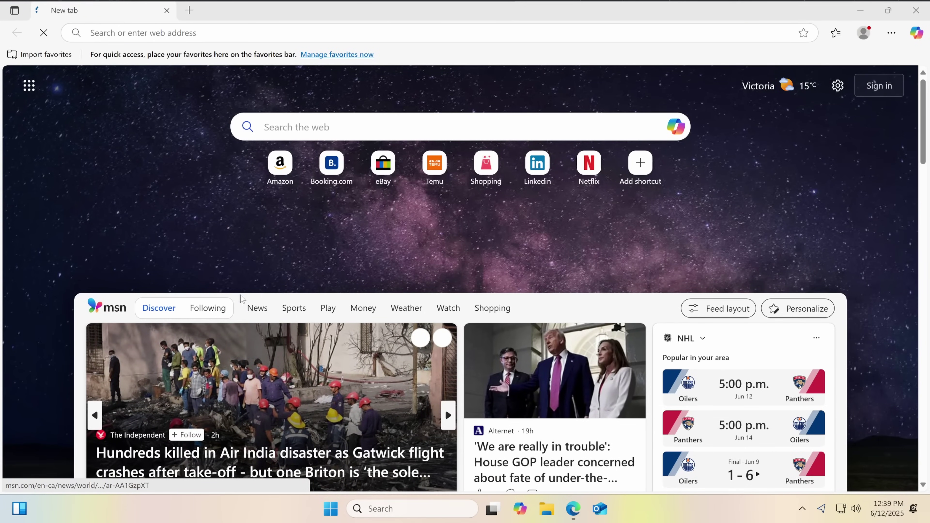
{"action": "left_click", "coordinate": [808, 518]}
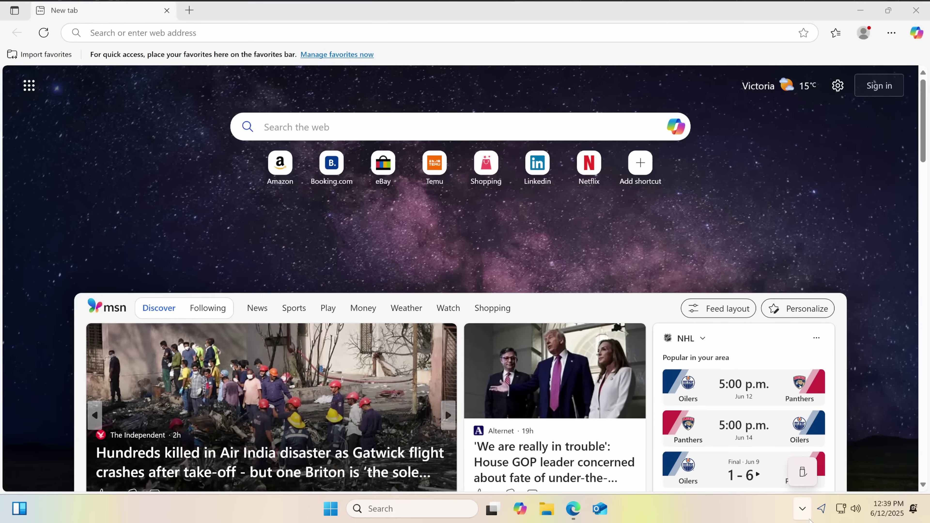
Confirm in Task Manager's Services that ThreatLockerService runs as PID 3168, then return to the browser
{"action": "key", "text": "ctrl+shift+Escape"}
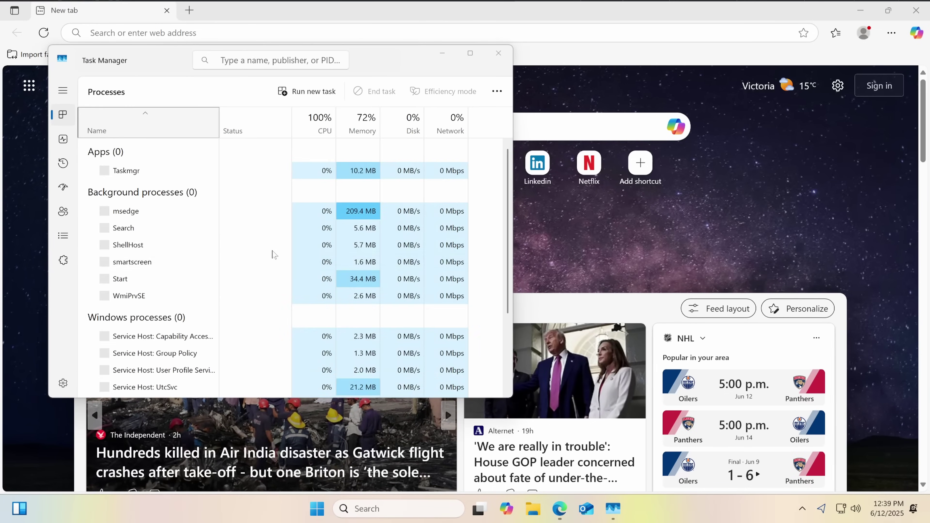
{"action": "left_click", "coordinate": [63, 261]}
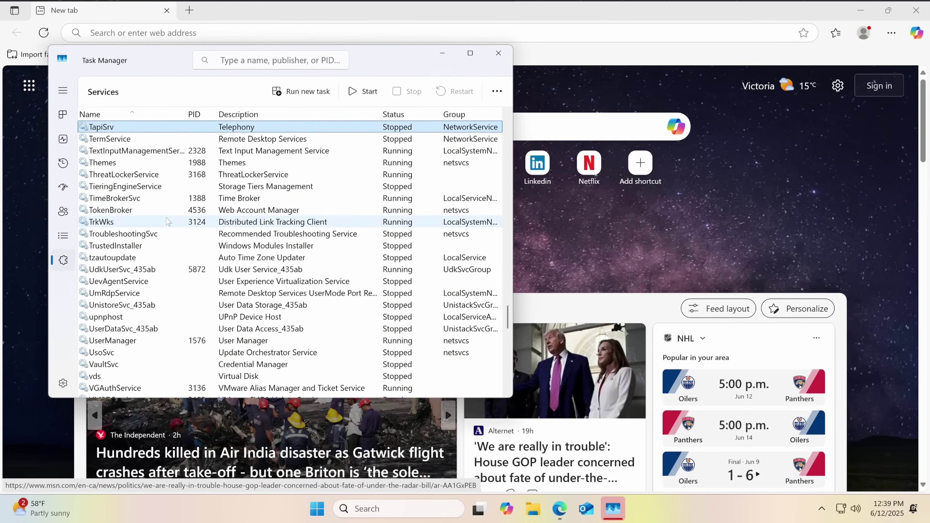
{"action": "key", "text": "Down"}
{"action": "key", "text": "Down"}
{"action": "key", "text": "Down"}
{"action": "key", "text": "Down"}
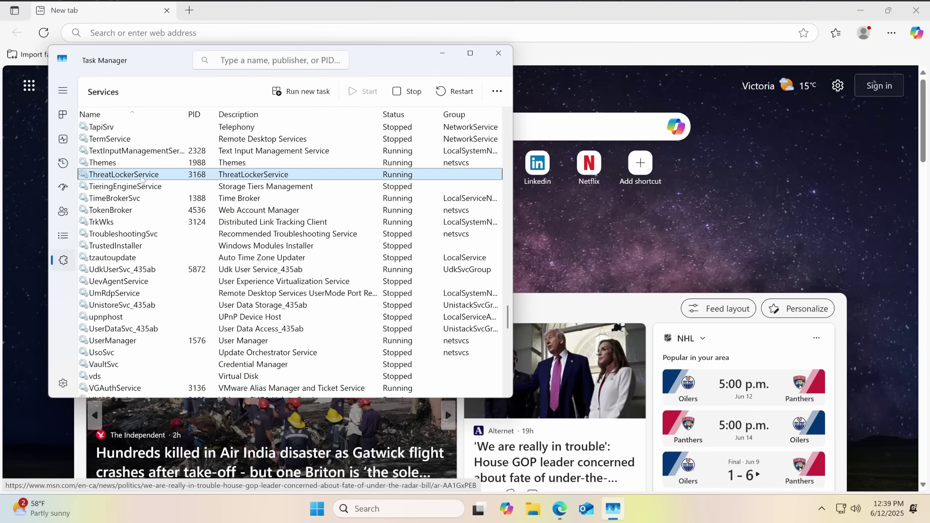
{"action": "right_click", "coordinate": [143, 180]}
{"action": "key", "text": "Escape"}
{"action": "left_click_drag", "start_coordinate": [172, 72], "coordinate": [255, 132]}
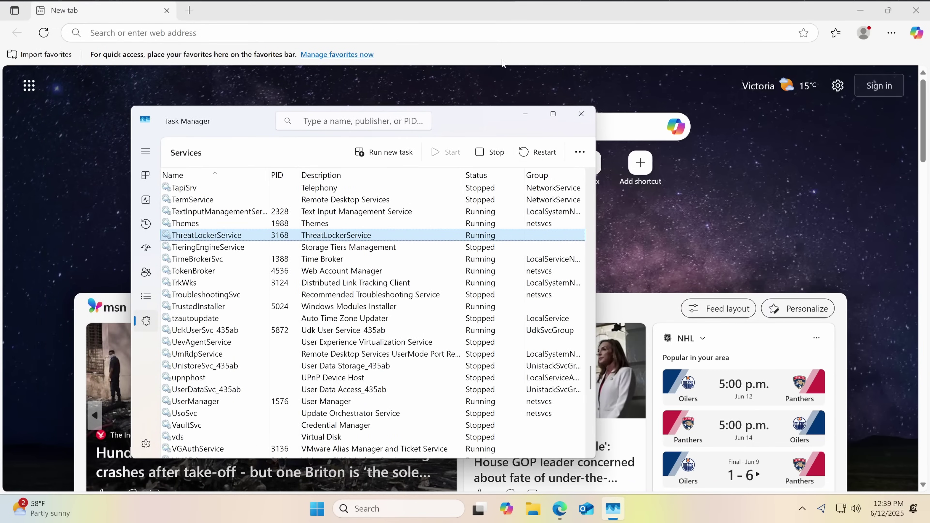
{"action": "left_click", "coordinate": [195, 29]}
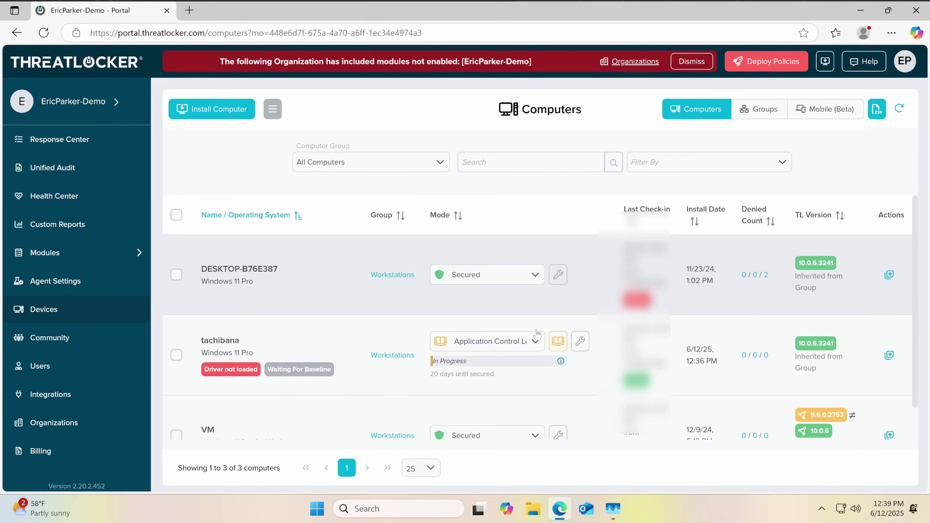
Change tachibana's mode to Secured, then open and cancel its edit settings
{"action": "left_click", "coordinate": [535, 340]}
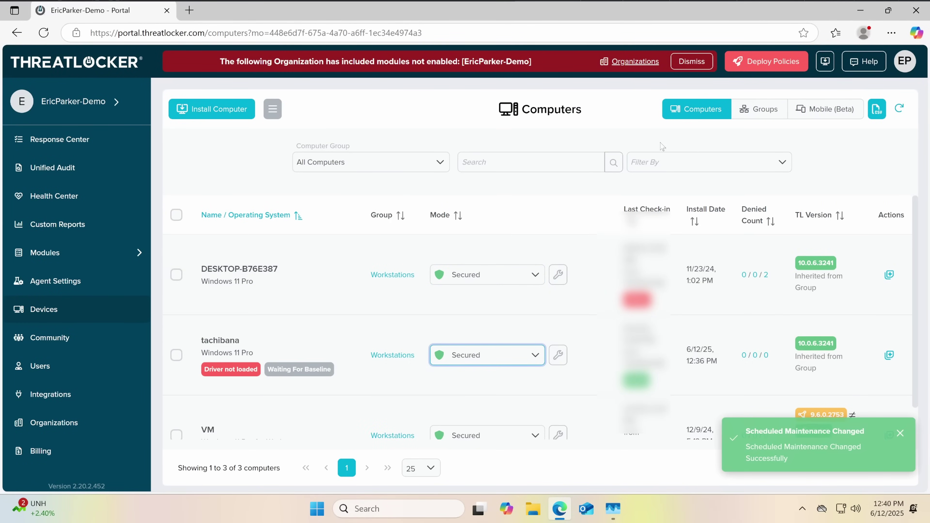
{"action": "left_click", "coordinate": [524, 358]}
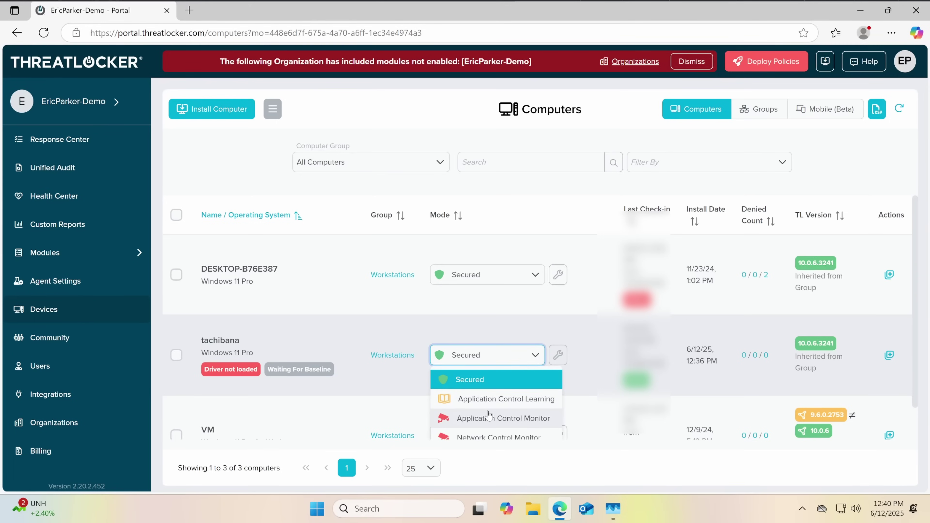
{"action": "scroll", "coordinate": [489, 398], "scroll_direction": "down", "scroll_amount": 1}
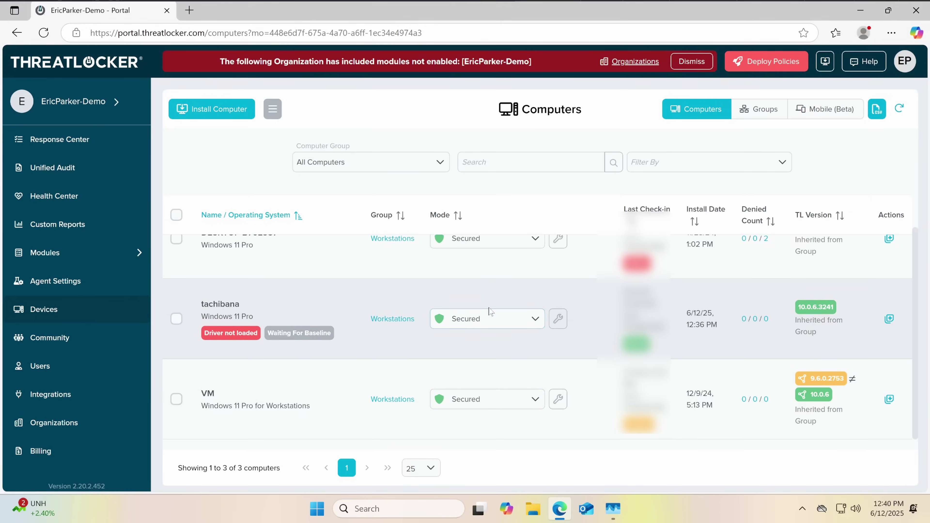
{"action": "left_click", "coordinate": [488, 308]}
{"action": "left_click", "coordinate": [526, 468]}
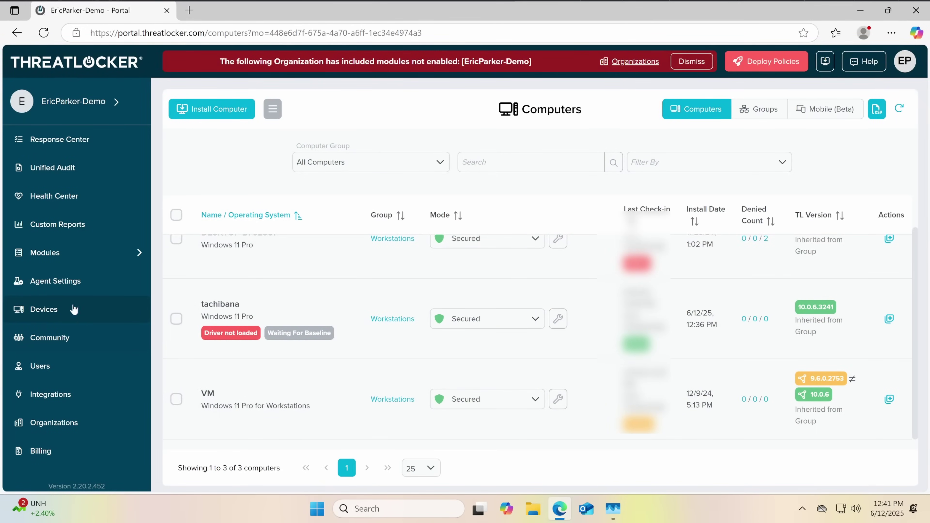
Visit Agent Settings, Custom Reports and Windows power options, then open Application Control's 165 applications
{"action": "left_click", "coordinate": [57, 278]}
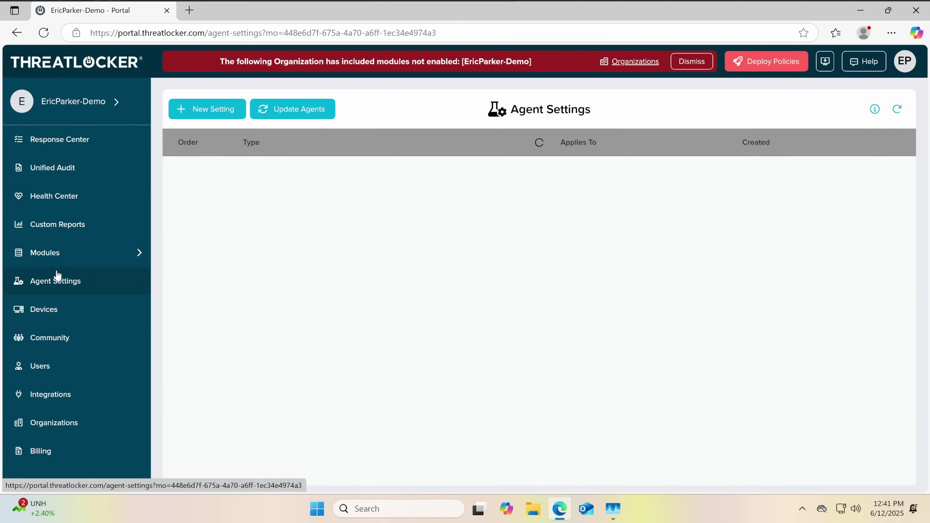
{"action": "left_click", "coordinate": [87, 231]}
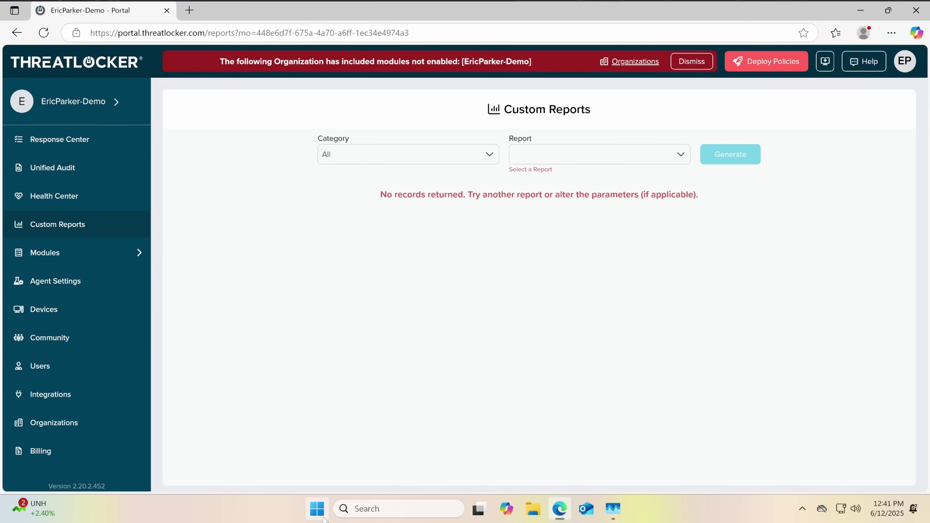
{"action": "left_click", "coordinate": [317, 509]}
{"action": "left_click", "coordinate": [615, 467]}
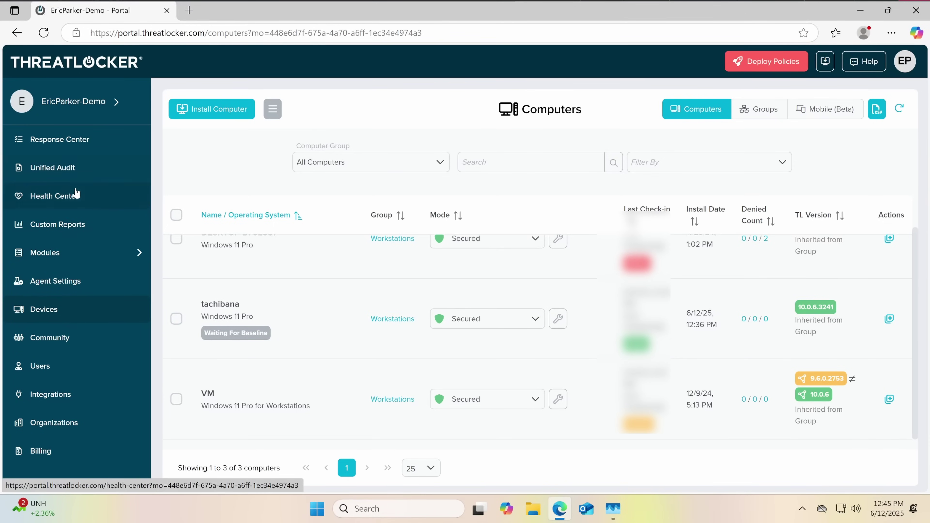
{"action": "left_click", "coordinate": [67, 255]}
{"action": "left_click", "coordinate": [68, 280]}
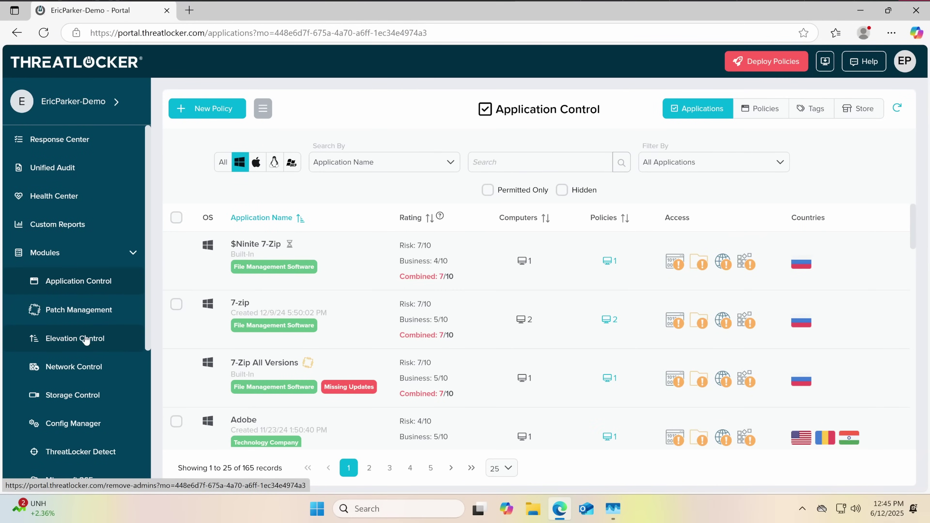
{"action": "left_click", "coordinate": [76, 346]}
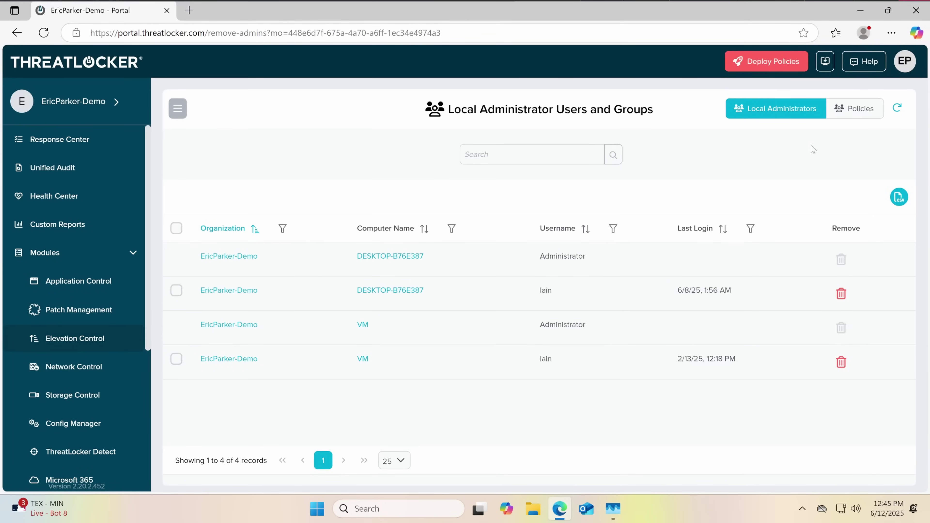
{"action": "left_click", "coordinate": [844, 119]}
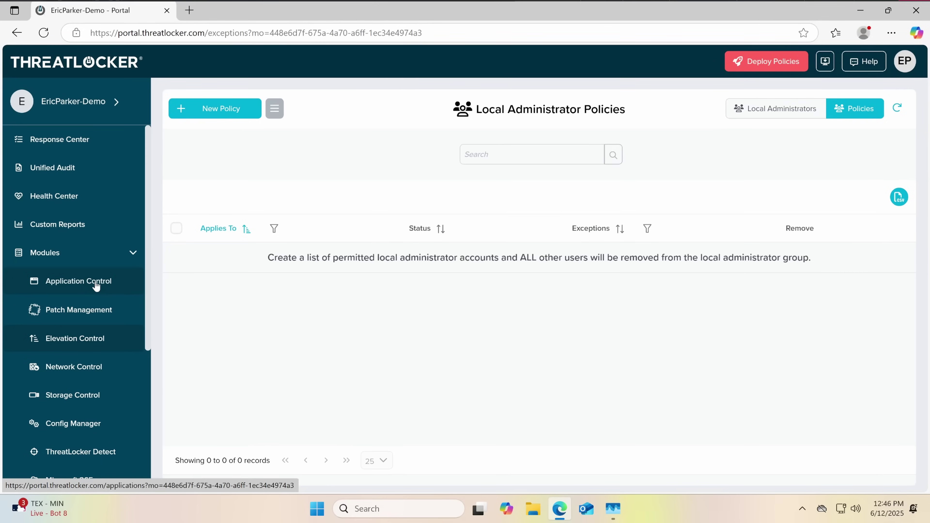
{"action": "left_click", "coordinate": [96, 286]}
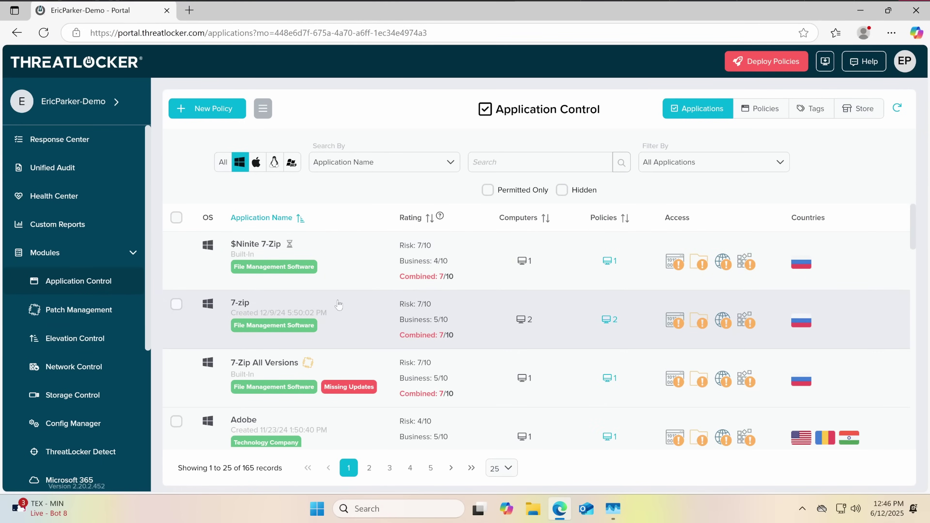
Review 7-zip's file hashes, information and two existing Workstations policies, then start a new policy
{"action": "left_click", "coordinate": [340, 304]}
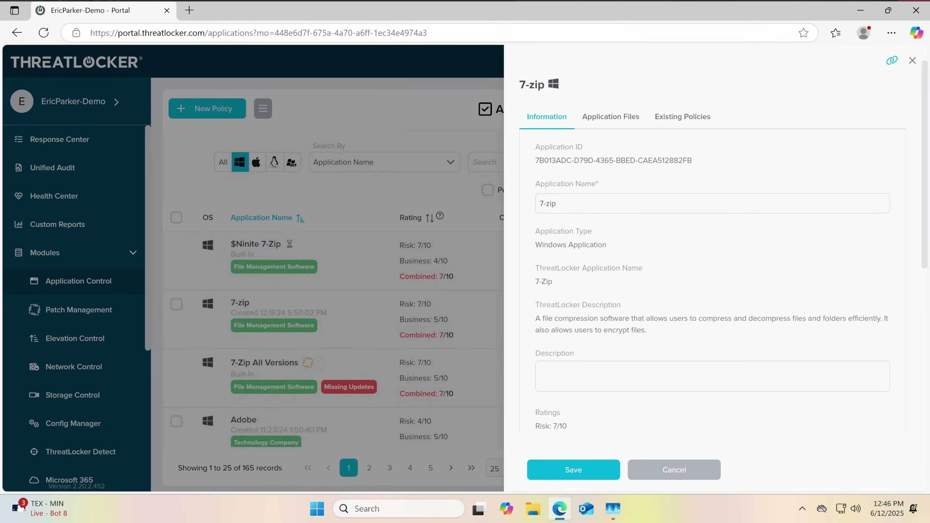
{"action": "left_click", "coordinate": [600, 121]}
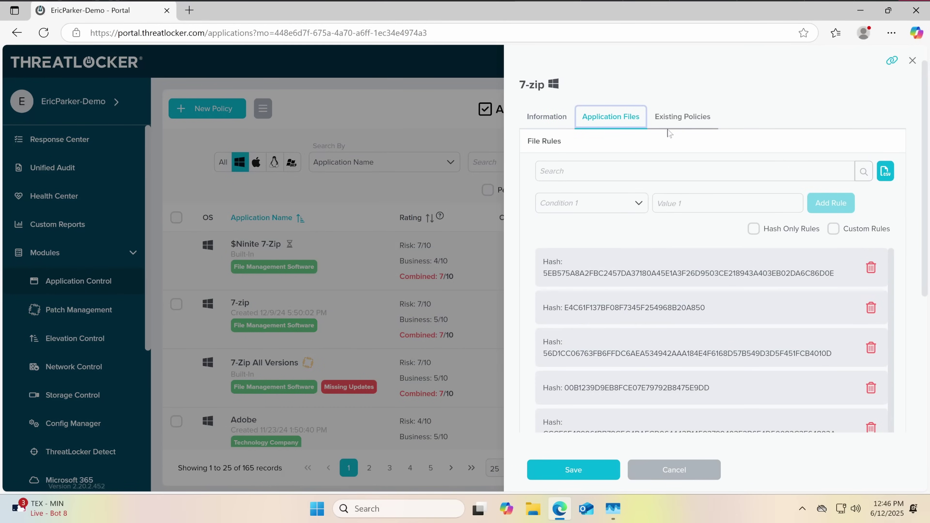
{"action": "left_click", "coordinate": [570, 118]}
{"action": "scroll", "coordinate": [662, 241], "scroll_direction": "down", "scroll_amount": 6}
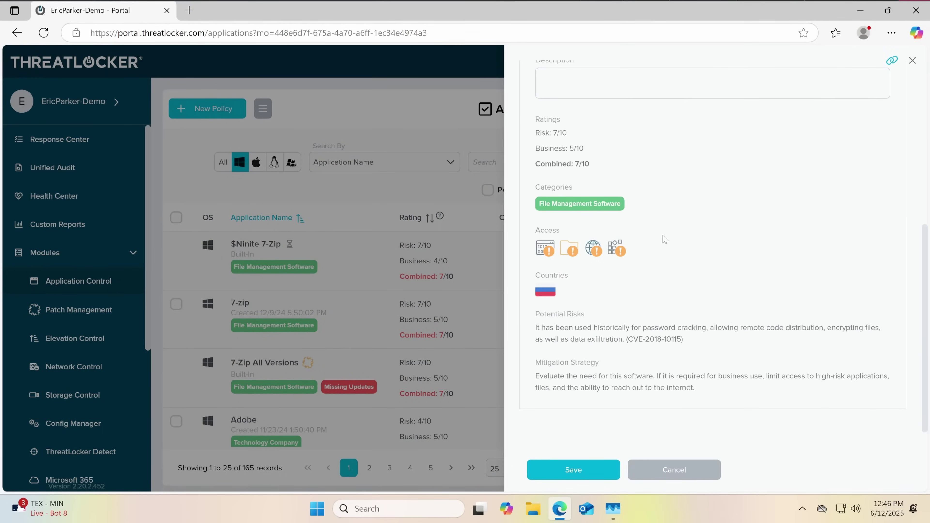
{"action": "scroll", "coordinate": [664, 239], "scroll_direction": "up", "scroll_amount": 6}
{"action": "left_click", "coordinate": [667, 128]}
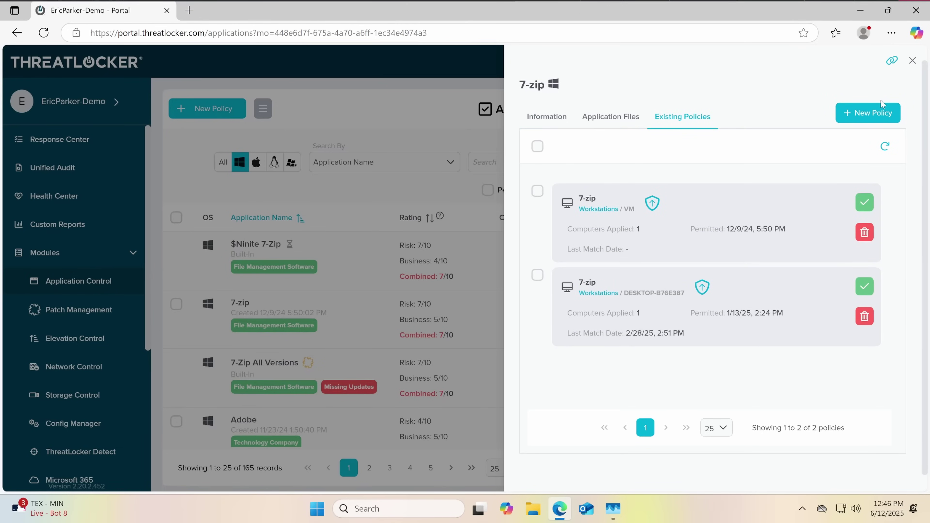
{"action": "left_click", "coordinate": [864, 113]}
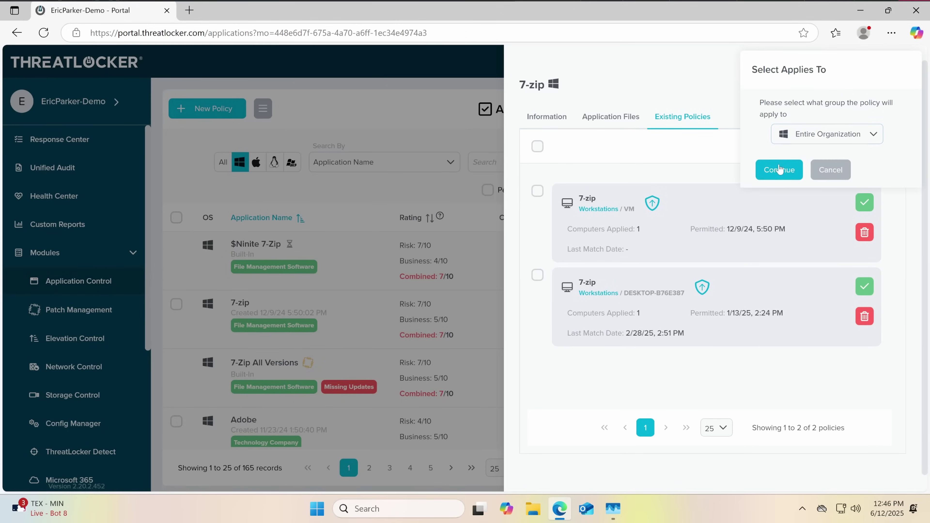
Scope the 7-zip policy to Entire Organization, leave local-admin elevation off, and choose Permit with Ringfence
{"action": "left_click", "coordinate": [785, 168]}
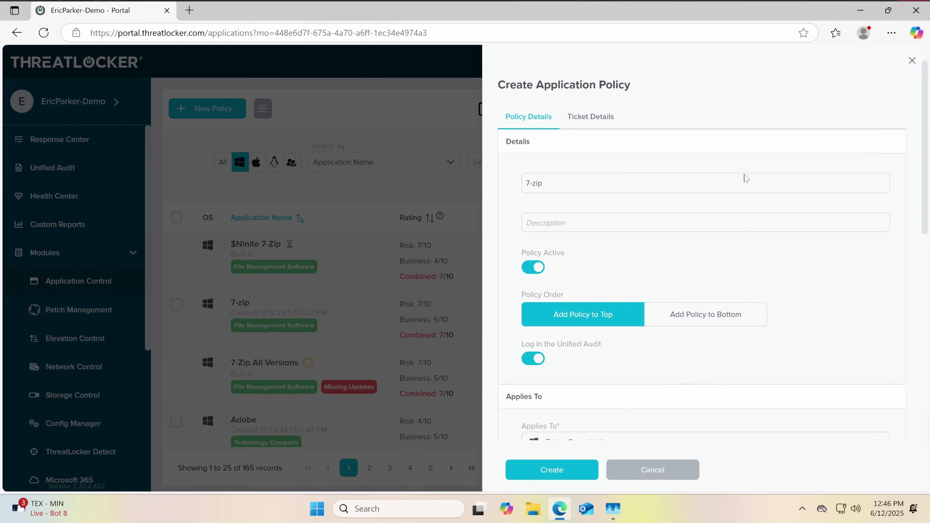
{"action": "scroll", "coordinate": [596, 212], "scroll_direction": "down", "scroll_amount": 5}
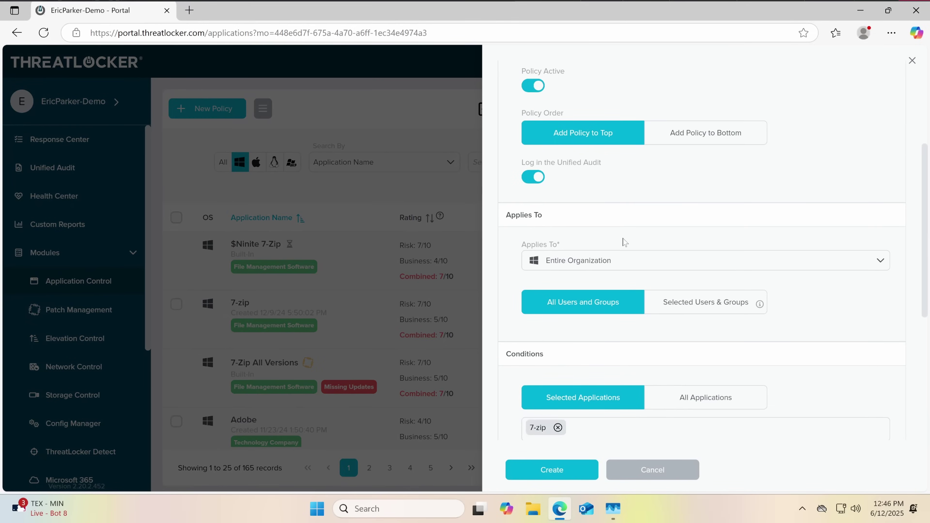
{"action": "scroll", "coordinate": [625, 241], "scroll_direction": "down", "scroll_amount": 5}
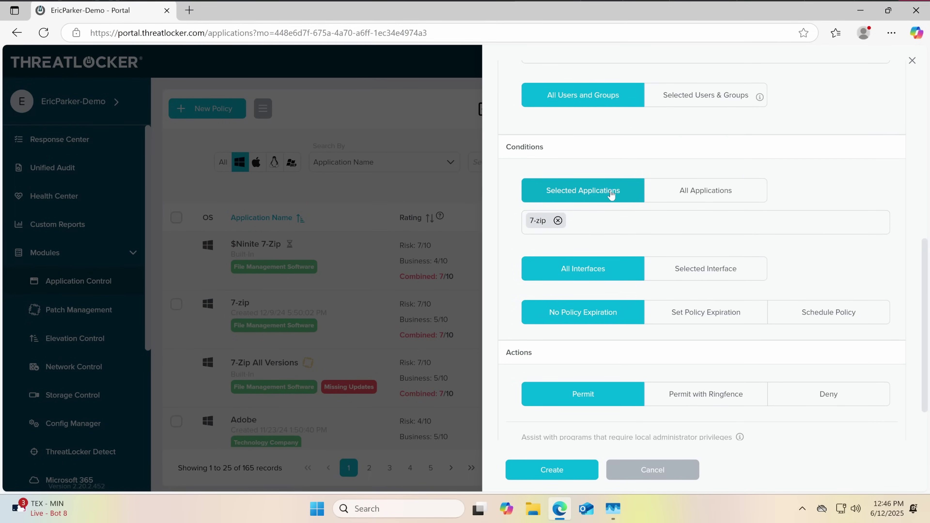
{"action": "scroll", "coordinate": [641, 309], "scroll_direction": "down", "scroll_amount": 2}
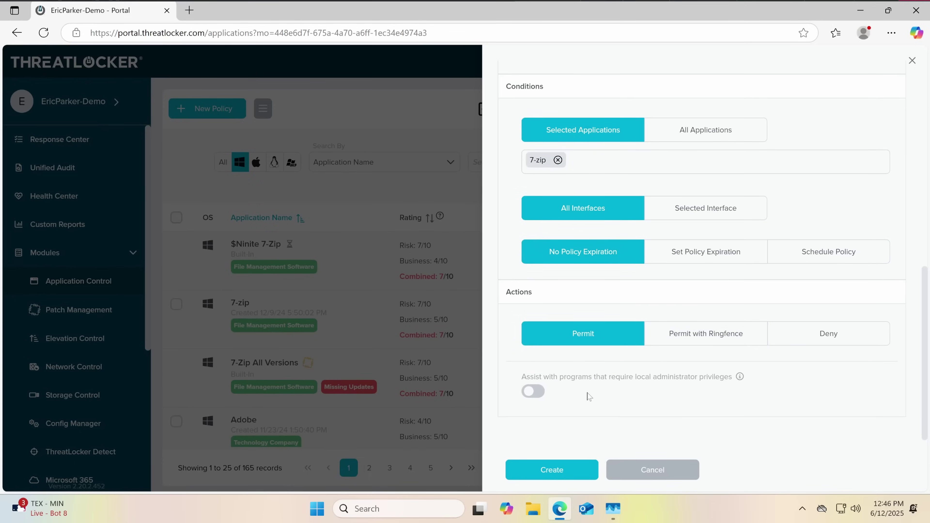
{"action": "mouse_move", "coordinate": [739, 378]}
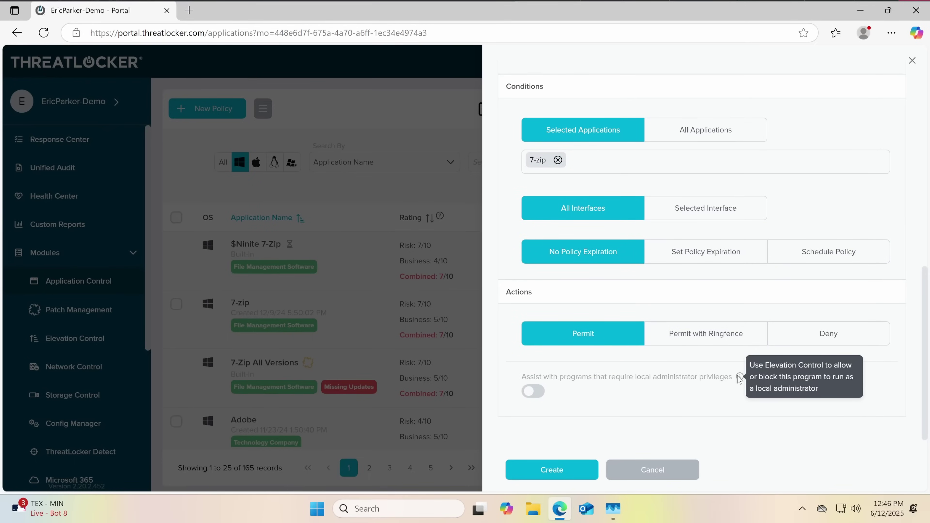
{"action": "left_click", "coordinate": [533, 391]}
{"action": "scroll", "coordinate": [591, 307], "scroll_direction": "down", "scroll_amount": 3}
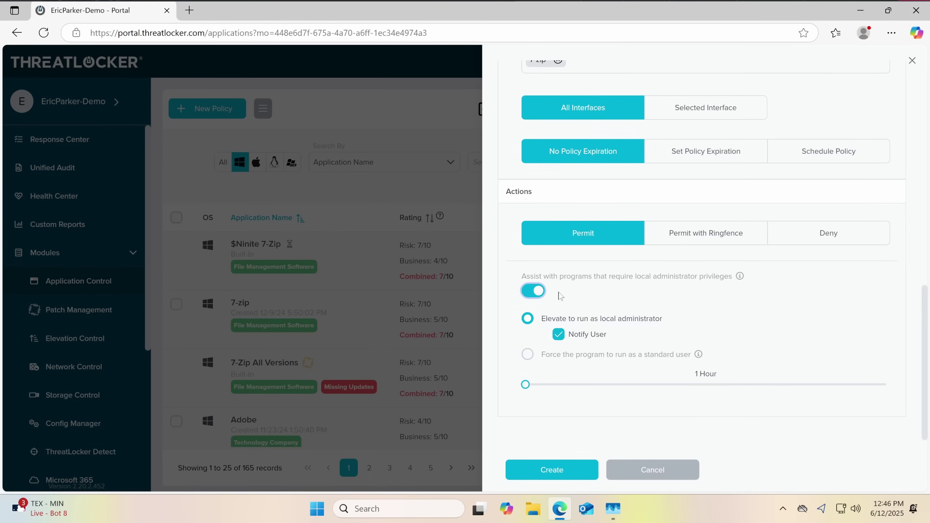
{"action": "left_click", "coordinate": [533, 291]}
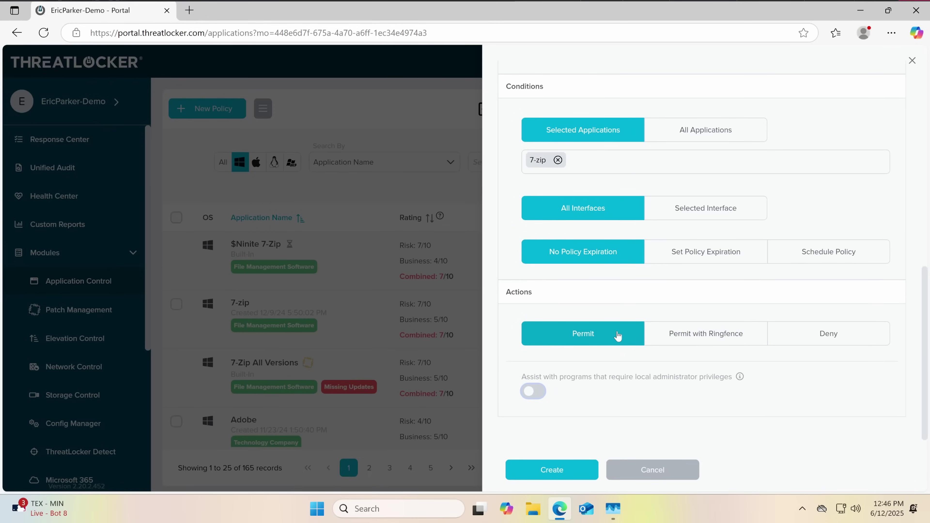
{"action": "left_click", "coordinate": [679, 333]}
Try restricting 7-zip's interaction to listed applications, then switch that restriction off
{"action": "scroll", "coordinate": [603, 344], "scroll_direction": "down", "scroll_amount": 2}
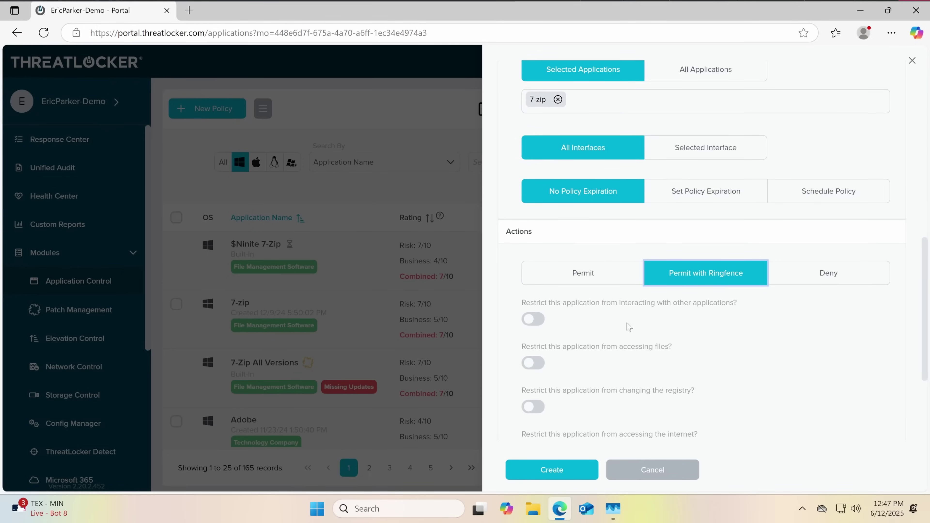
{"action": "left_click", "coordinate": [535, 319]}
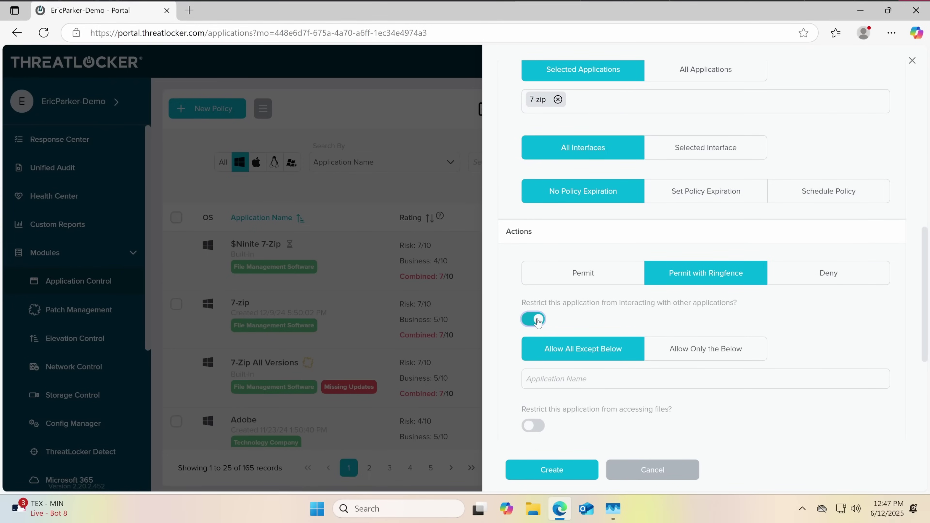
{"action": "scroll", "coordinate": [537, 322], "scroll_direction": "down", "scroll_amount": 5}
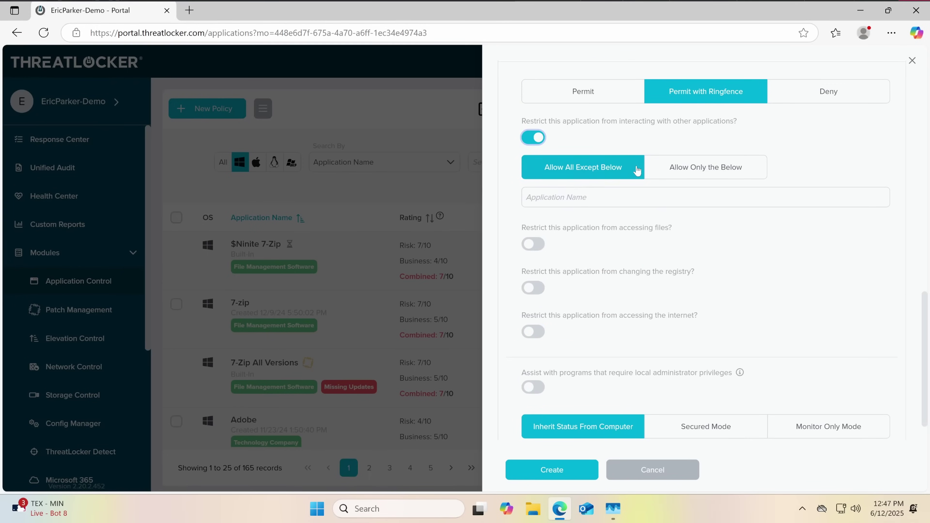
{"action": "left_click", "coordinate": [653, 168]}
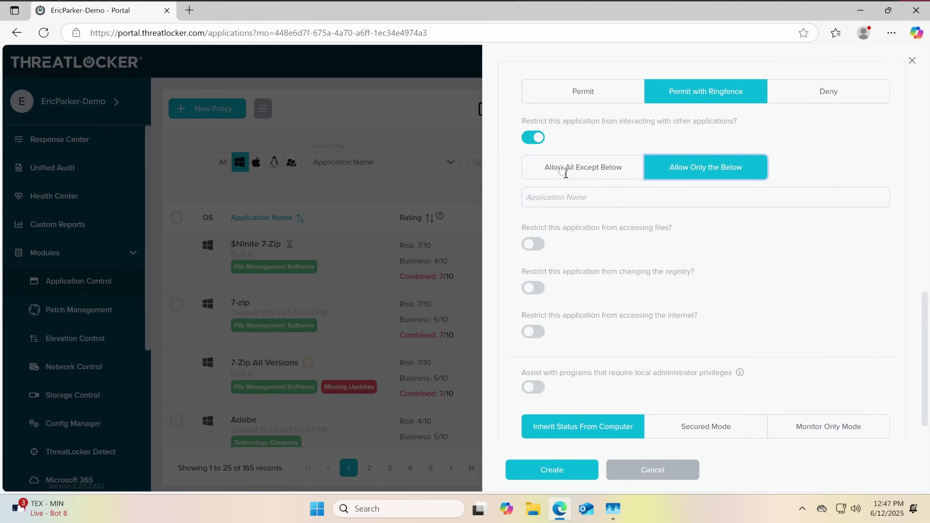
{"action": "left_click", "coordinate": [534, 140]}
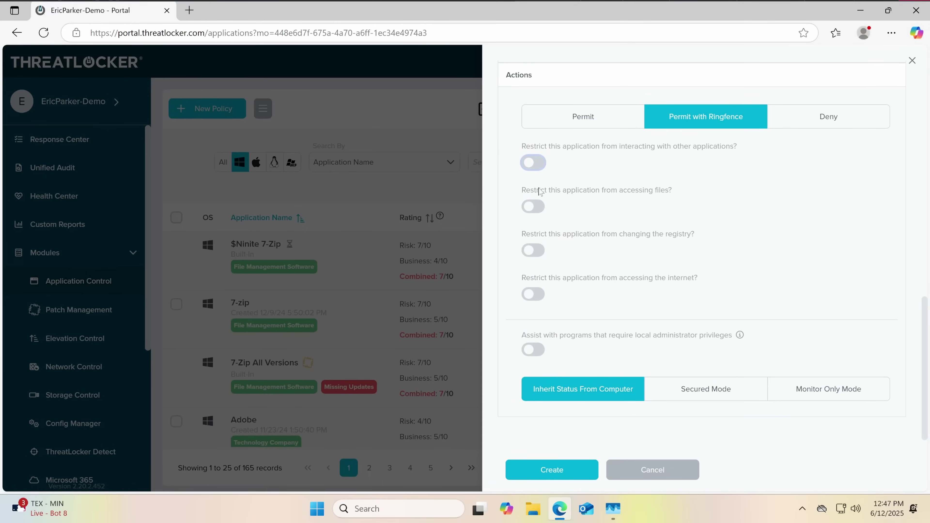
Try a Permit file-access exception, turn file restriction off, and restrict registry changes instead
{"action": "left_click", "coordinate": [533, 207]}
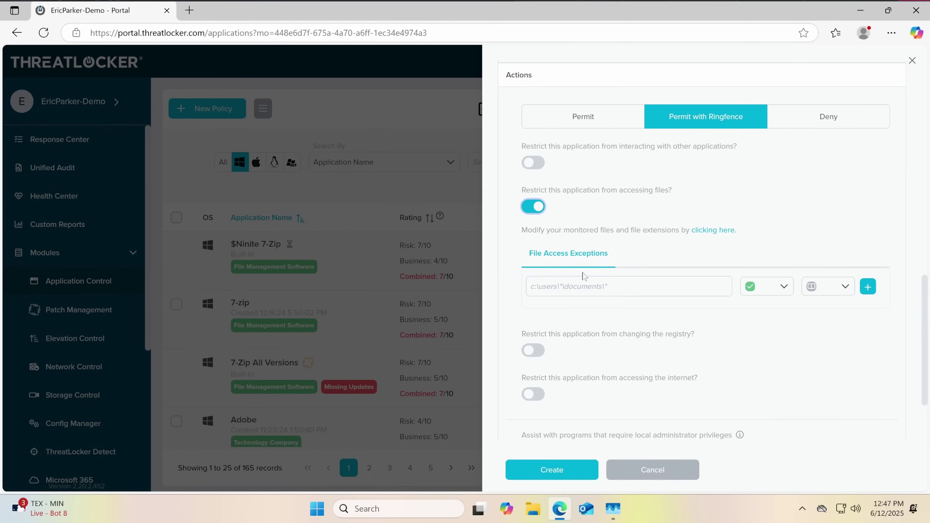
{"action": "left_click", "coordinate": [583, 284]}
{"action": "left_click", "coordinate": [777, 287]}
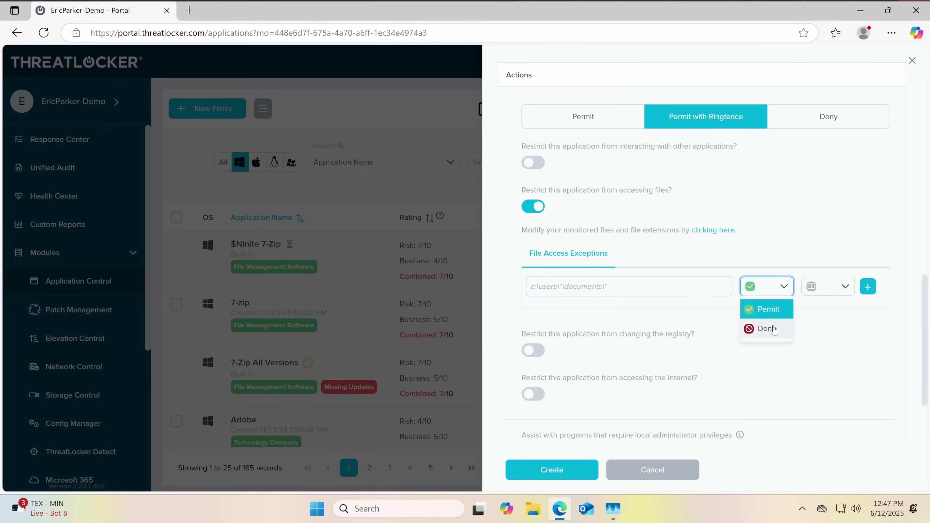
{"action": "left_click", "coordinate": [655, 220]}
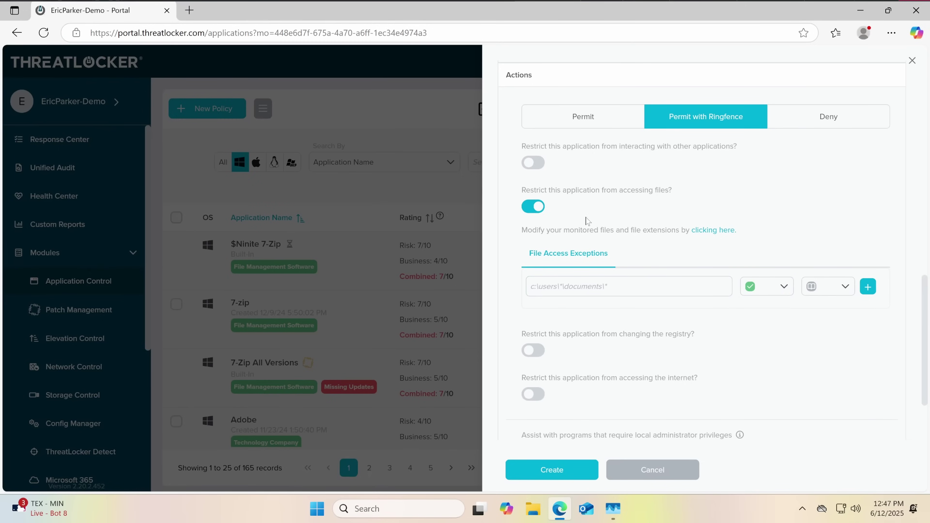
{"action": "left_click", "coordinate": [532, 207]}
{"action": "left_click", "coordinate": [530, 250]}
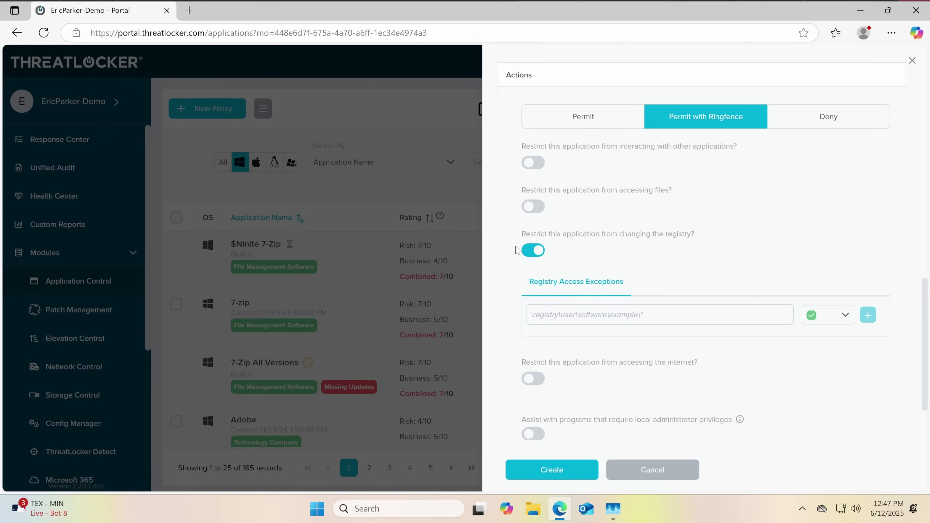
Change 7-zip's ringfence restriction from registry changes to blocking internet access
{"action": "left_click", "coordinate": [533, 250]}
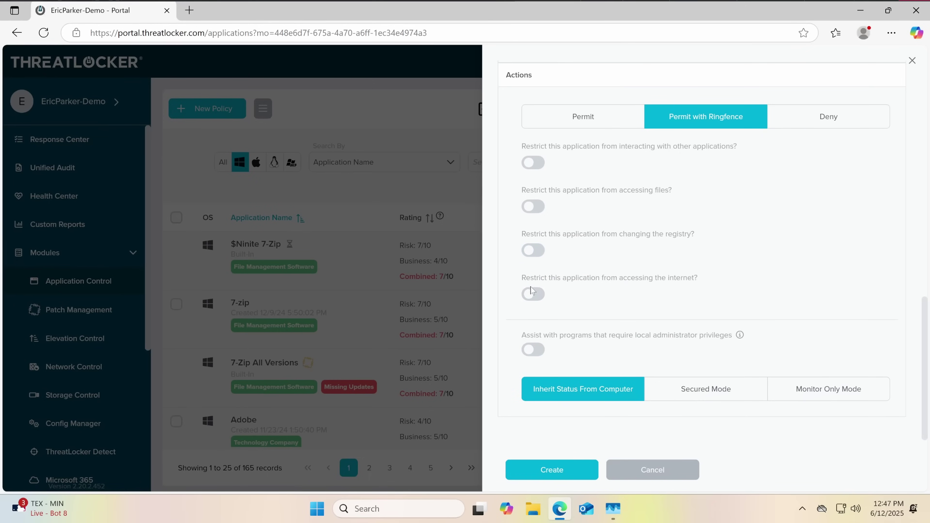
{"action": "left_click", "coordinate": [535, 294]}
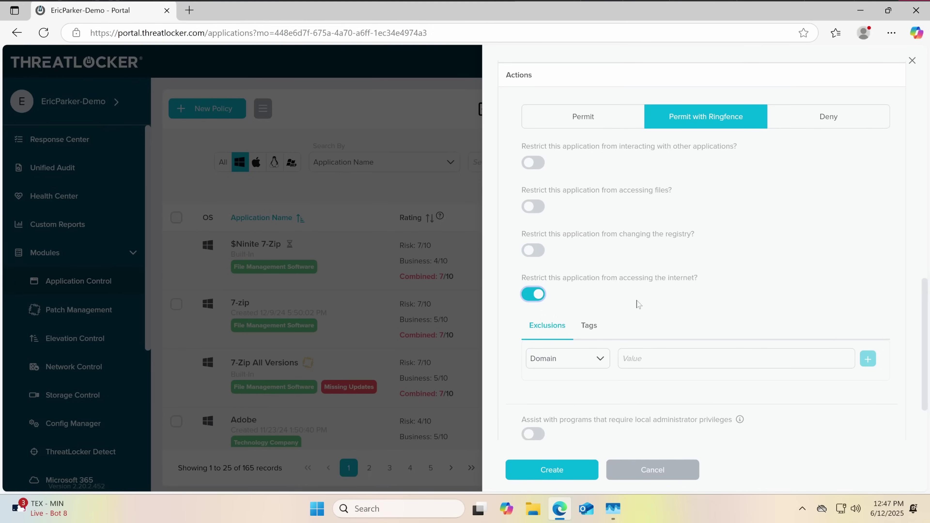
{"action": "scroll", "coordinate": [603, 363], "scroll_direction": "down", "scroll_amount": 2}
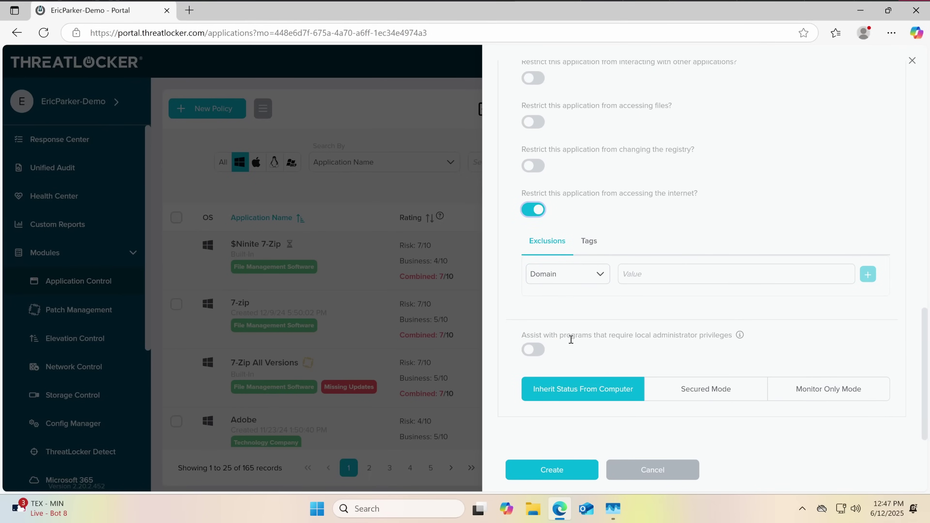
{"action": "scroll", "coordinate": [567, 346], "scroll_direction": "up", "scroll_amount": 2}
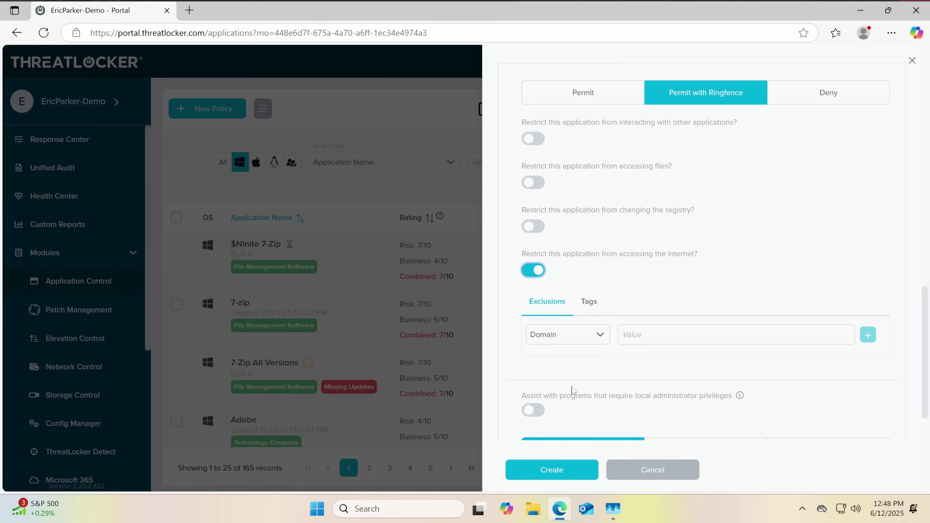
Create the ringfenced 7-zip policy and browse the 165-application Application Control list
{"action": "left_click", "coordinate": [549, 470]}
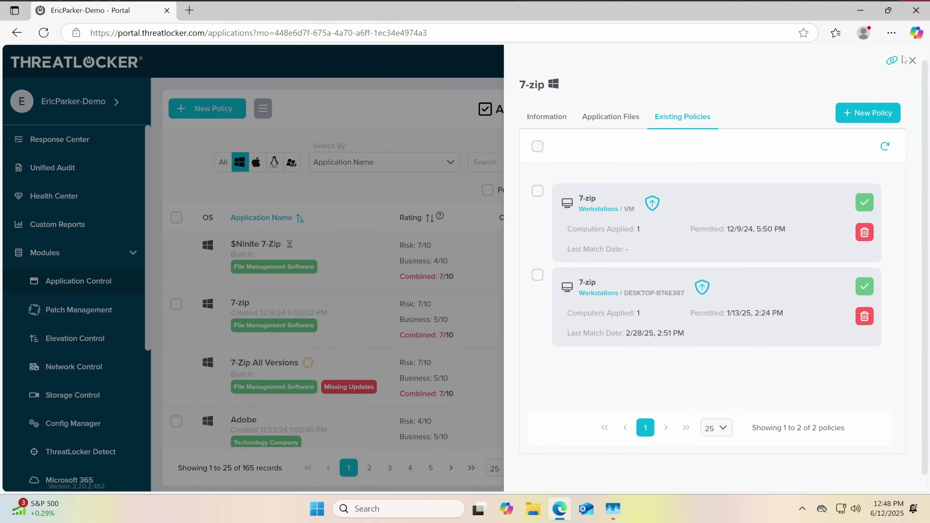
{"action": "left_click", "coordinate": [912, 60]}
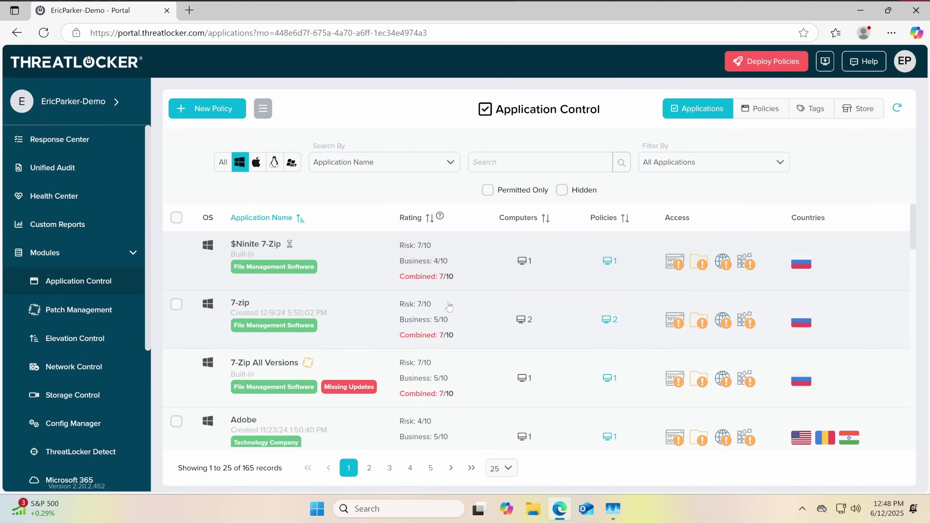
{"action": "scroll", "coordinate": [344, 267], "scroll_direction": "down", "scroll_amount": 5}
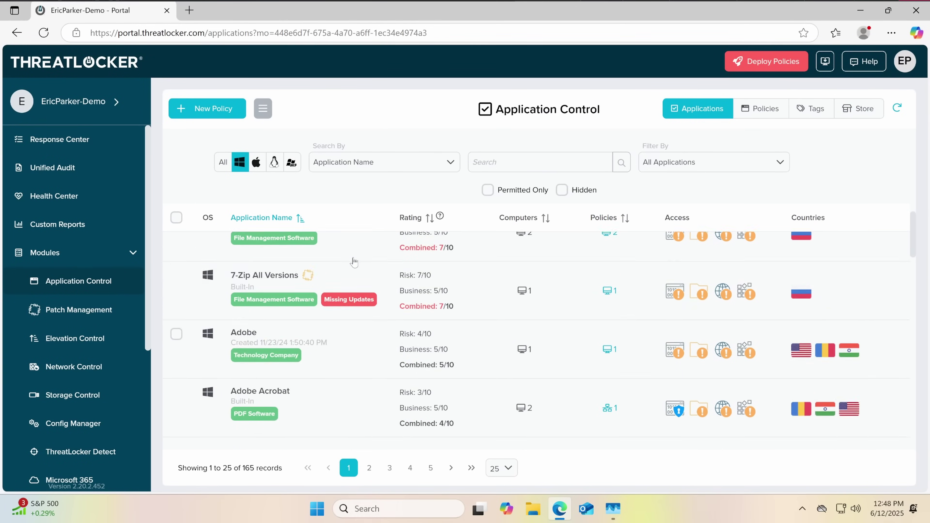
{"action": "scroll", "coordinate": [353, 261], "scroll_direction": "up", "scroll_amount": 3}
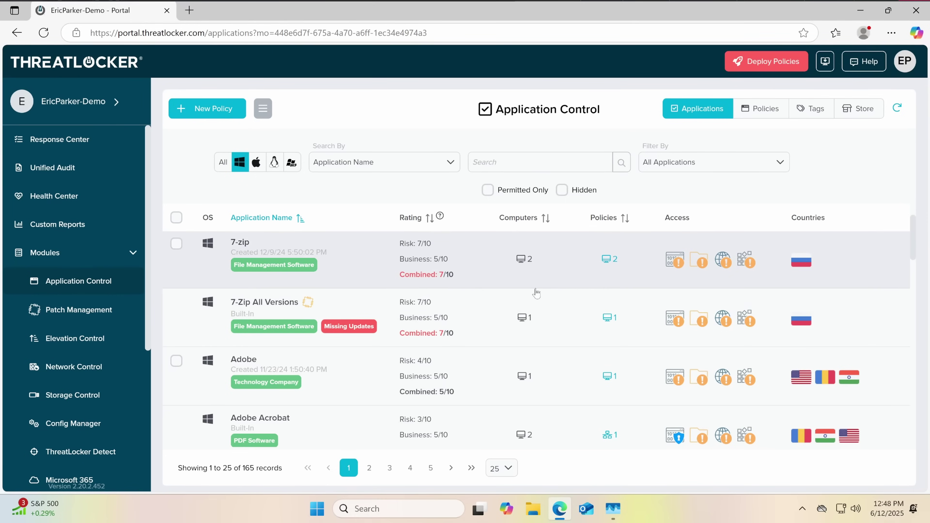
{"action": "scroll", "coordinate": [537, 294], "scroll_direction": "down", "scroll_amount": 3}
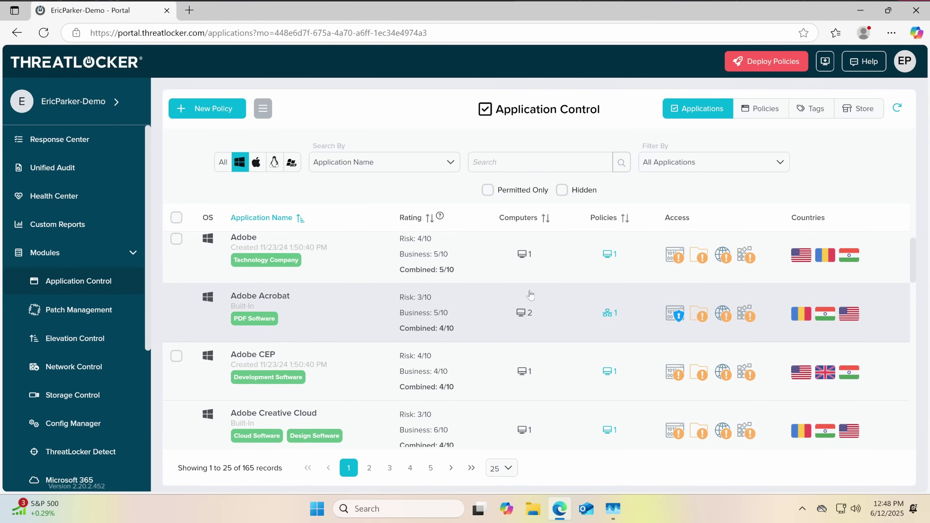
{"action": "scroll", "coordinate": [403, 322], "scroll_direction": "down", "scroll_amount": 1}
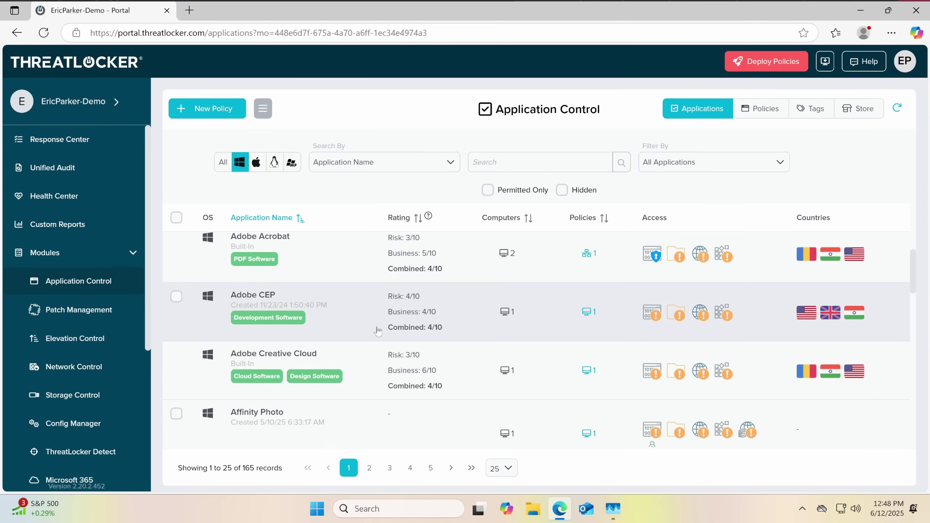
{"action": "scroll", "coordinate": [379, 331], "scroll_direction": "down", "scroll_amount": 2}
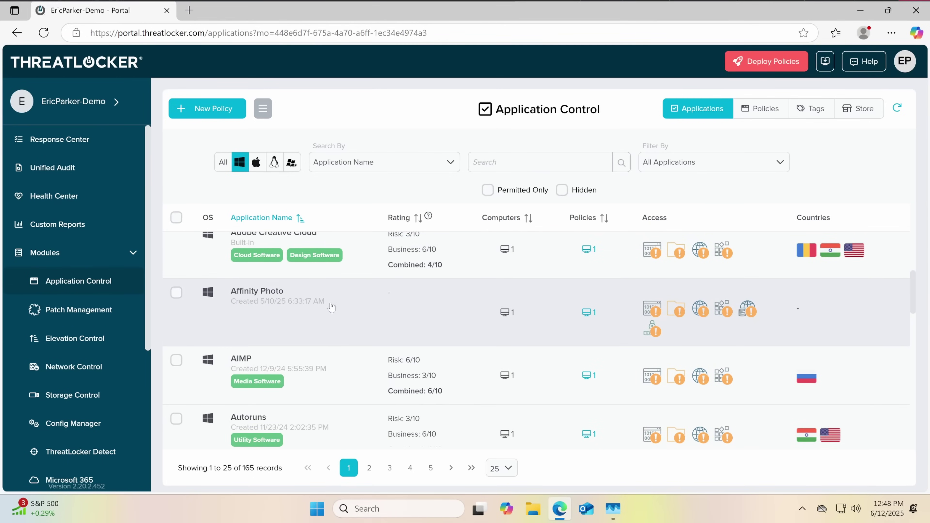
{"action": "scroll", "coordinate": [322, 315], "scroll_direction": "down", "scroll_amount": 3}
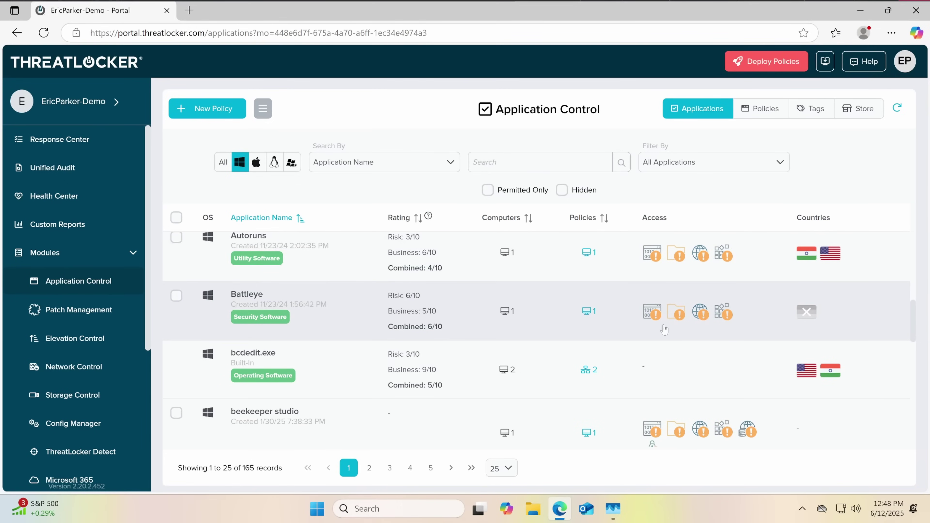
{"action": "scroll", "coordinate": [318, 315], "scroll_direction": "down", "scroll_amount": 1}
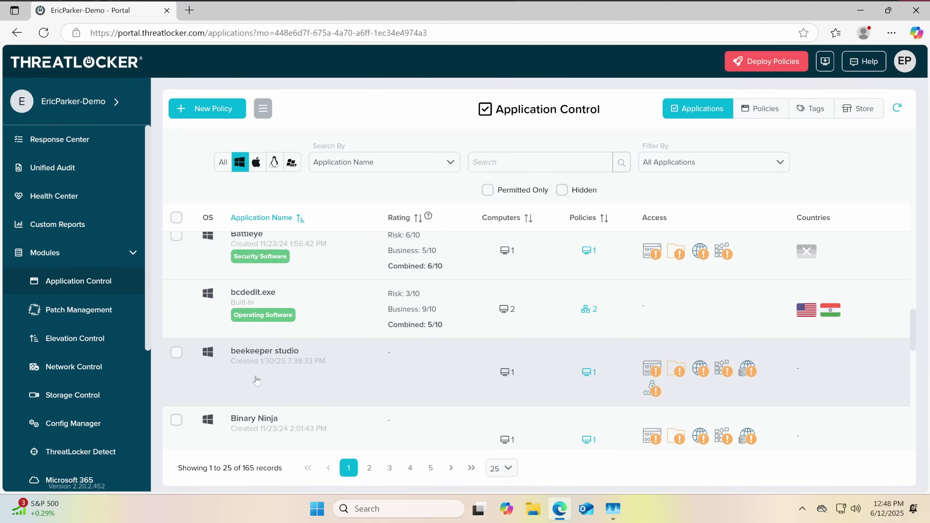
{"action": "scroll", "coordinate": [258, 381], "scroll_direction": "down", "scroll_amount": 1}
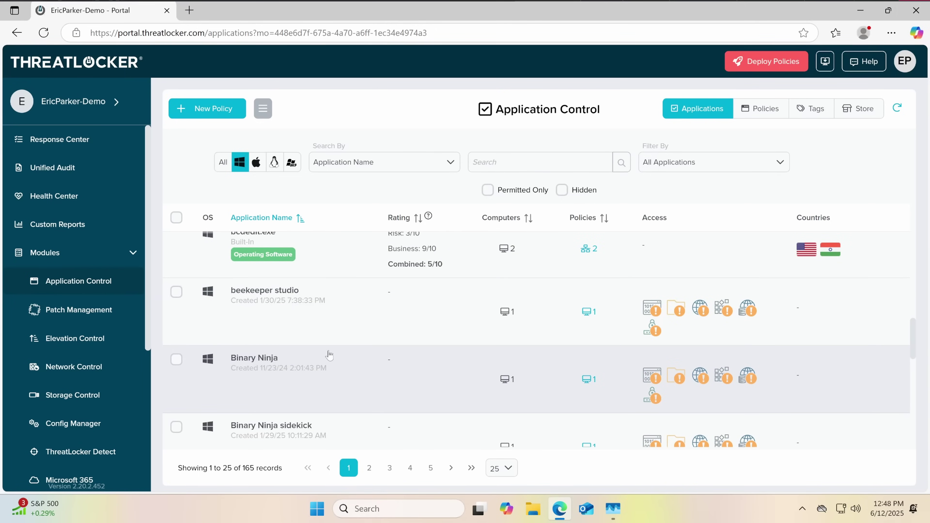
Inspect Binary Ninja's application files and its single Workstations policy, closing it unchanged
{"action": "left_click", "coordinate": [284, 373]}
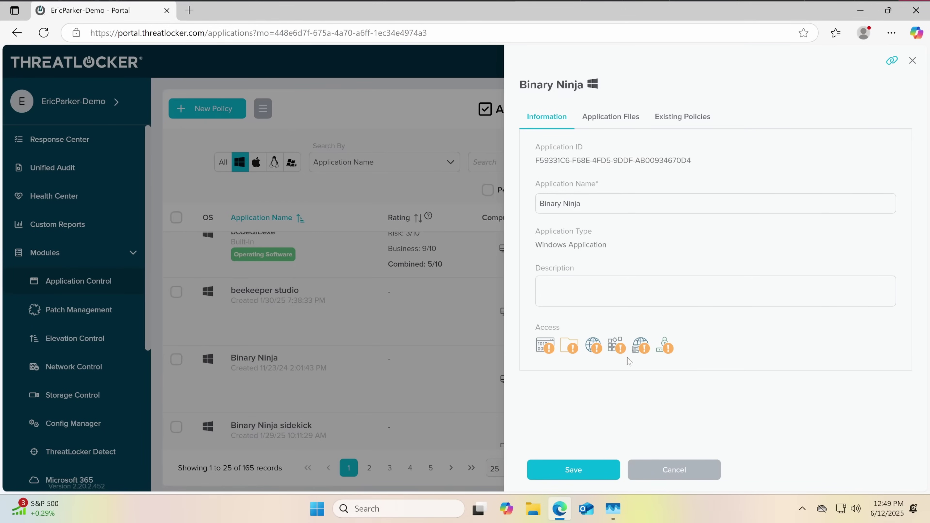
{"action": "left_click", "coordinate": [622, 117]}
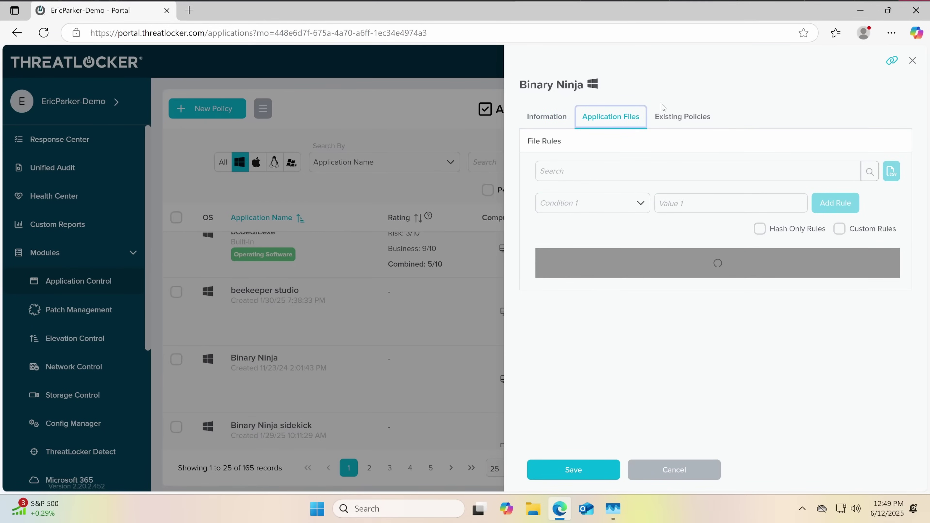
{"action": "left_click", "coordinate": [666, 117]}
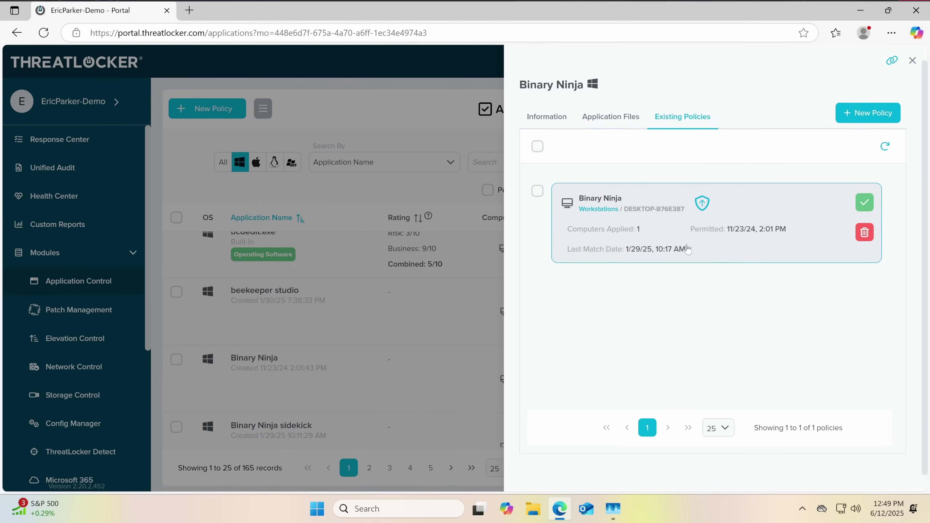
{"action": "left_click", "coordinate": [713, 227]}
{"action": "scroll", "coordinate": [669, 257], "scroll_direction": "down", "scroll_amount": 2}
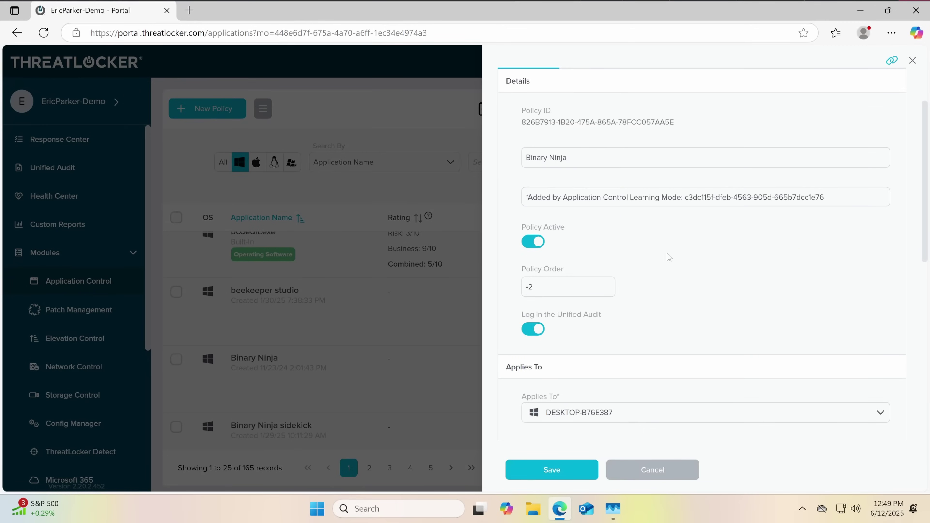
{"action": "scroll", "coordinate": [669, 257], "scroll_direction": "up", "scroll_amount": 3}
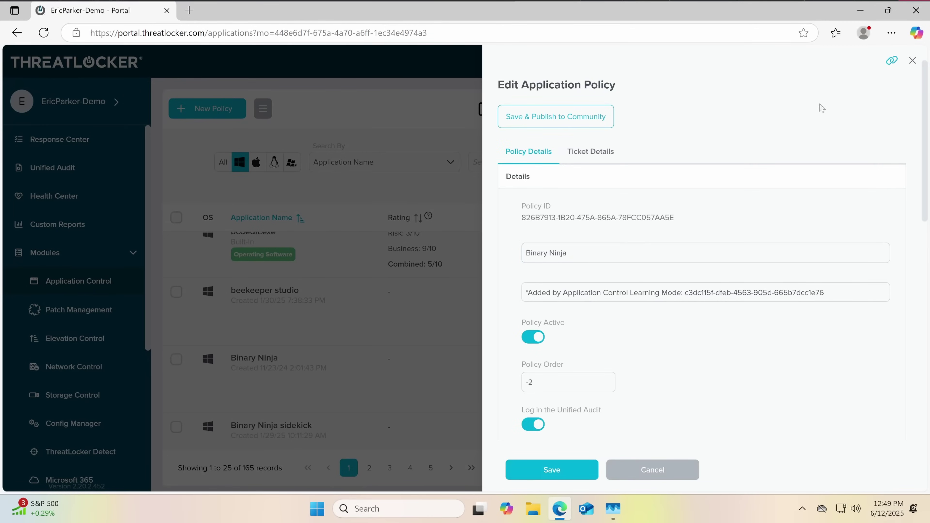
{"action": "left_click", "coordinate": [912, 62]}
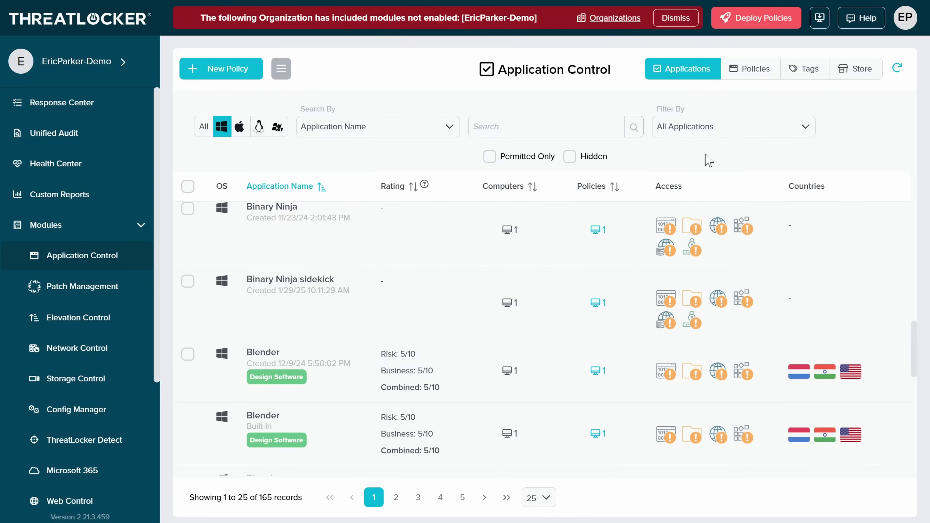
Dismiss the red modules-not-enabled warning banner
{"action": "mouse_move", "coordinate": [582, 7]}
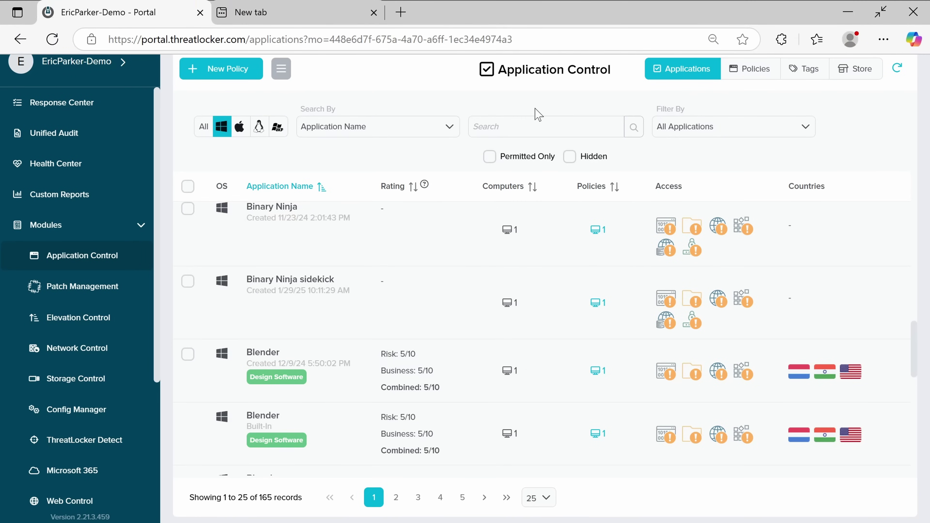
{"action": "left_click", "coordinate": [396, 37]}
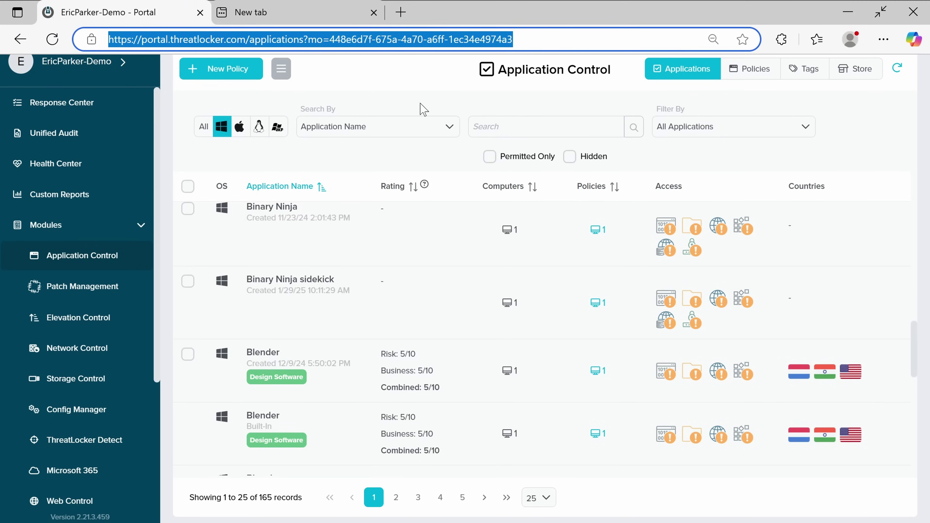
{"action": "left_click", "coordinate": [655, 22]}
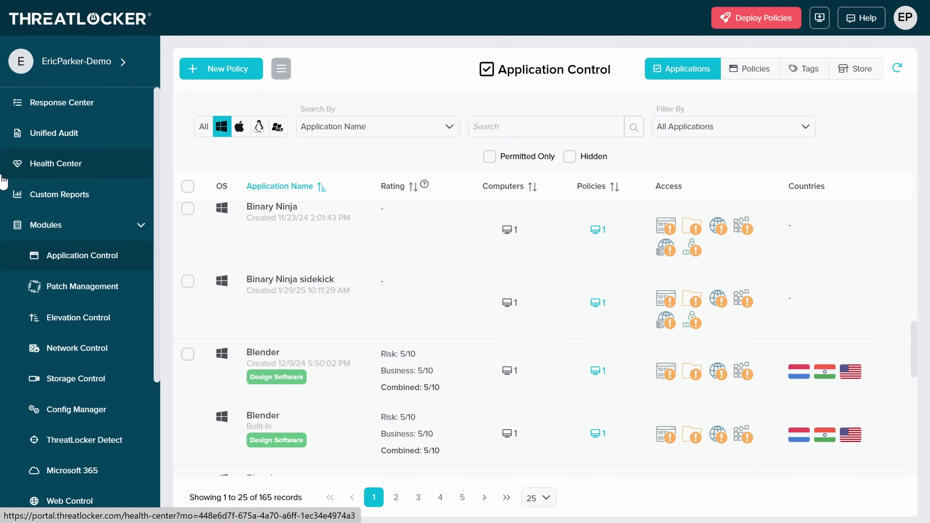
View the three Storage Control cookie-access policies for the Entire Organization
{"action": "scroll", "coordinate": [473, 224], "scroll_direction": "down", "scroll_amount": 10}
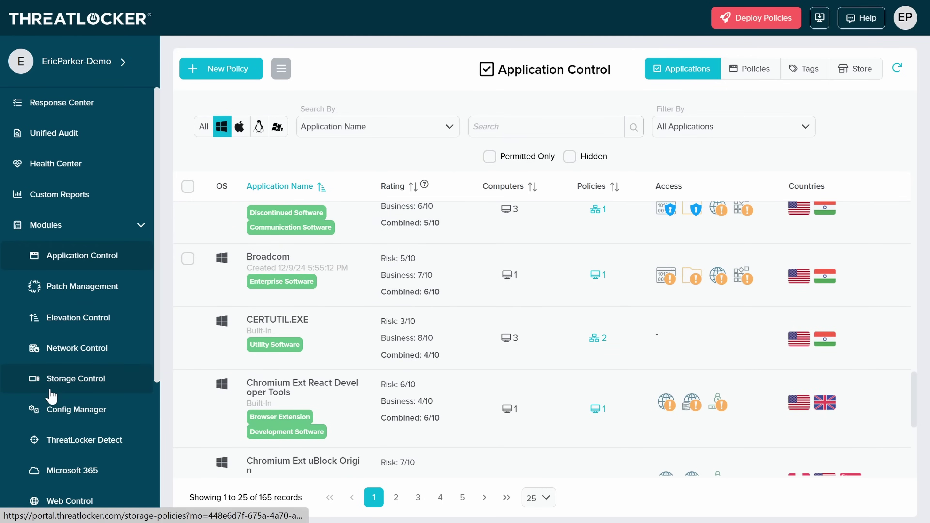
{"action": "left_click", "coordinate": [62, 386]}
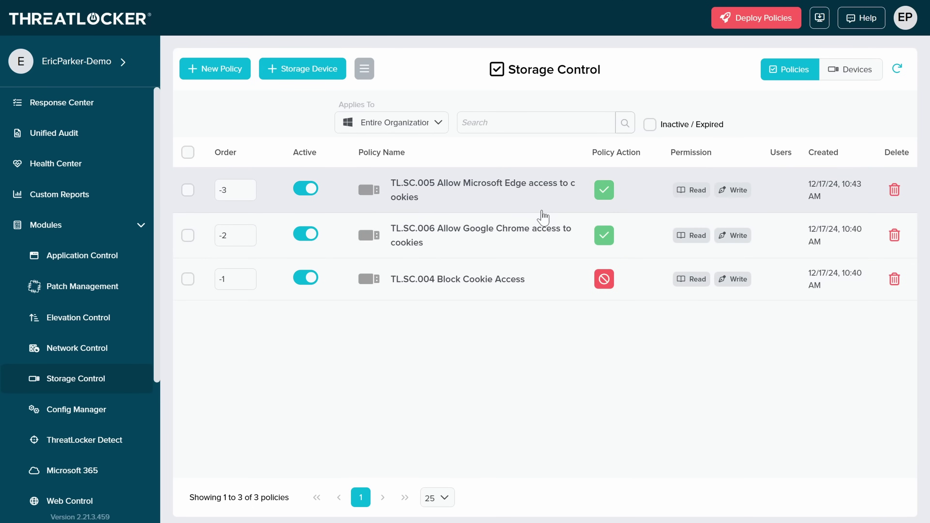
{"action": "scroll", "coordinate": [77, 319], "scroll_direction": "down", "scroll_amount": 4}
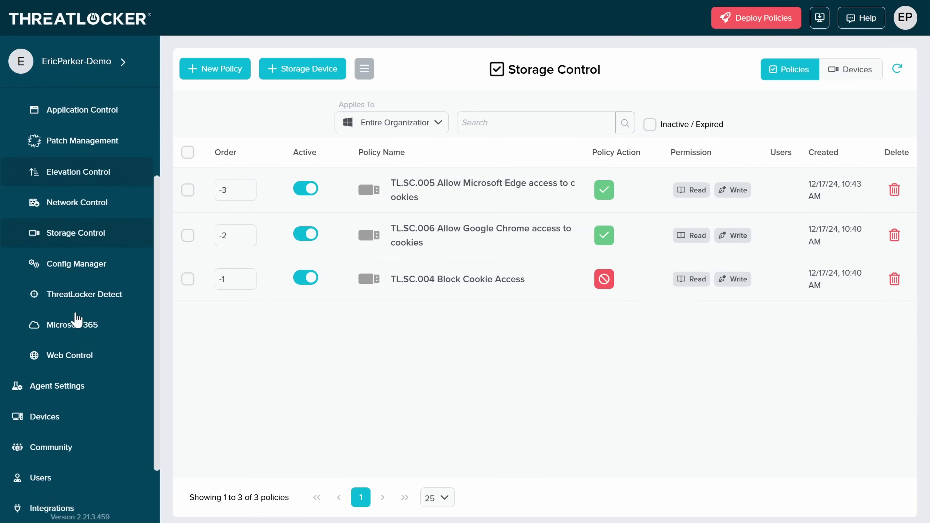
Search the ThreatLocker Community policies for 'chrome', then for 'vmware'
{"action": "left_click", "coordinate": [69, 451]}
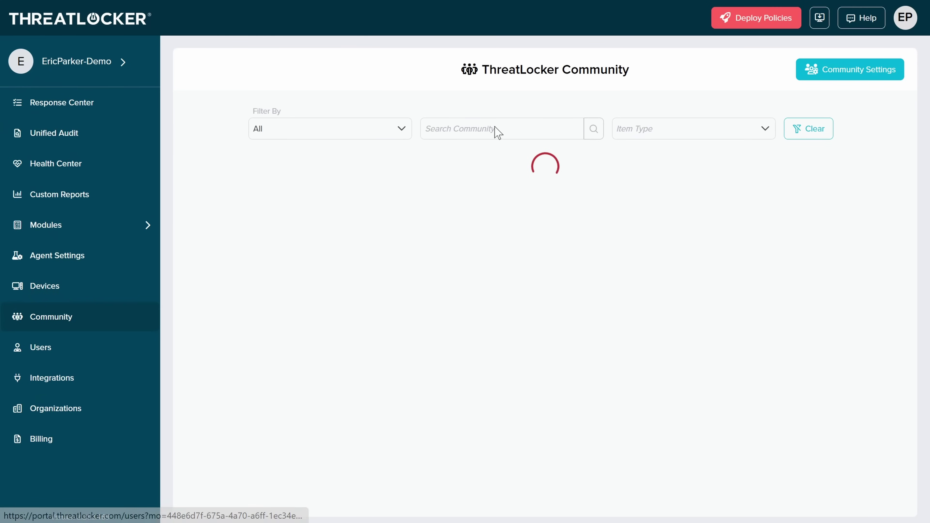
{"action": "type", "text": "st"}
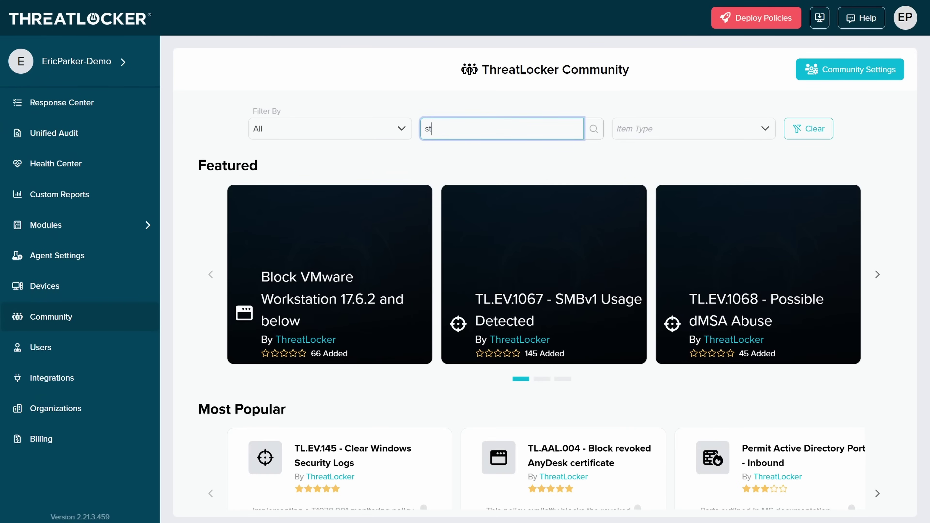
{"action": "type", "text": "rome"}
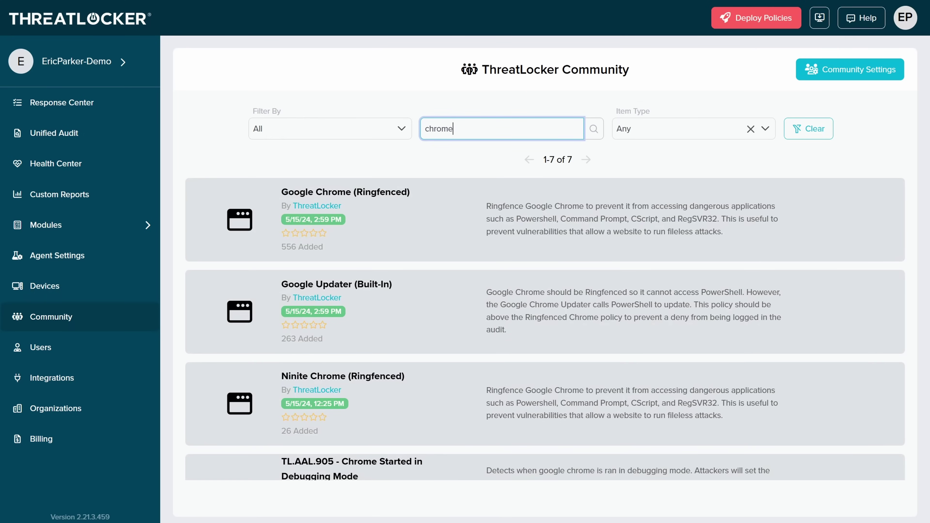
{"action": "key", "text": "ctrl+a"}
{"action": "type", "text": "vmware"}
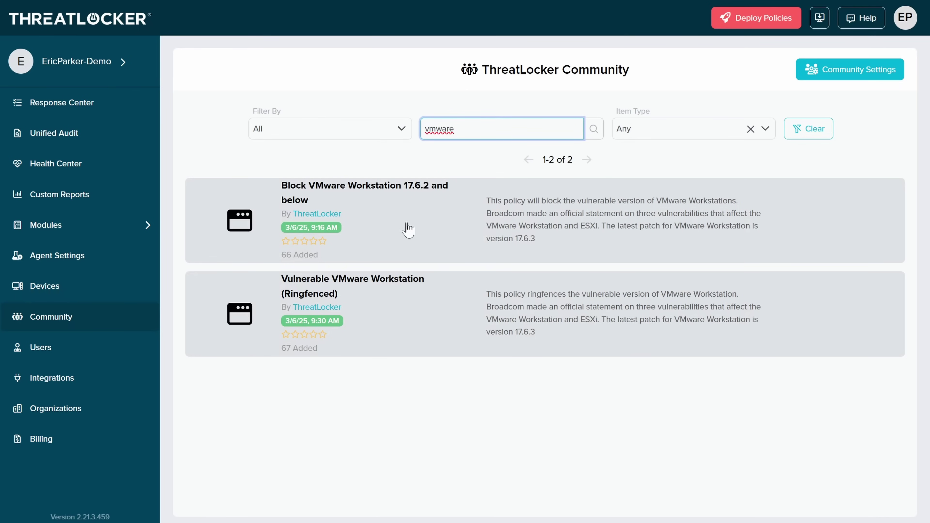
Go via Devices and Community back to the Storage Control policies page
{"action": "left_click", "coordinate": [69, 293]}
{"action": "left_click", "coordinate": [54, 324]}
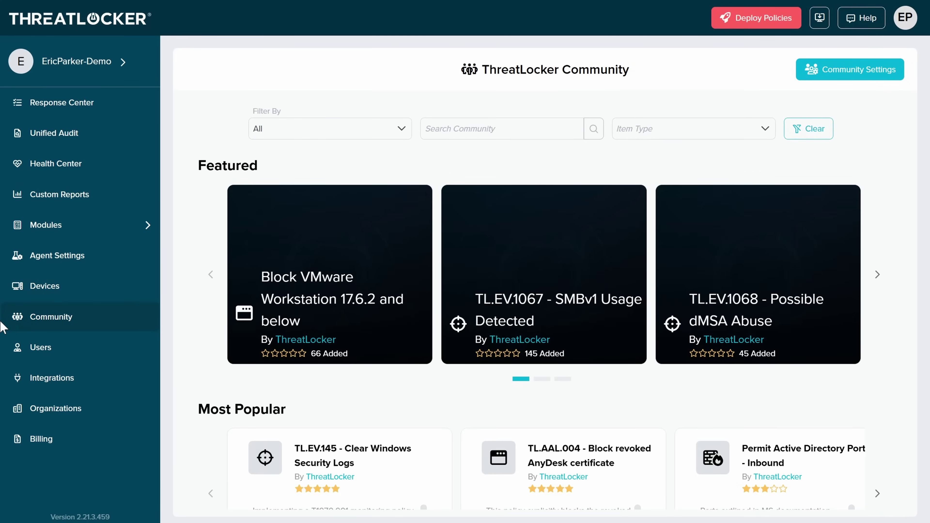
{"action": "left_click", "coordinate": [78, 224]}
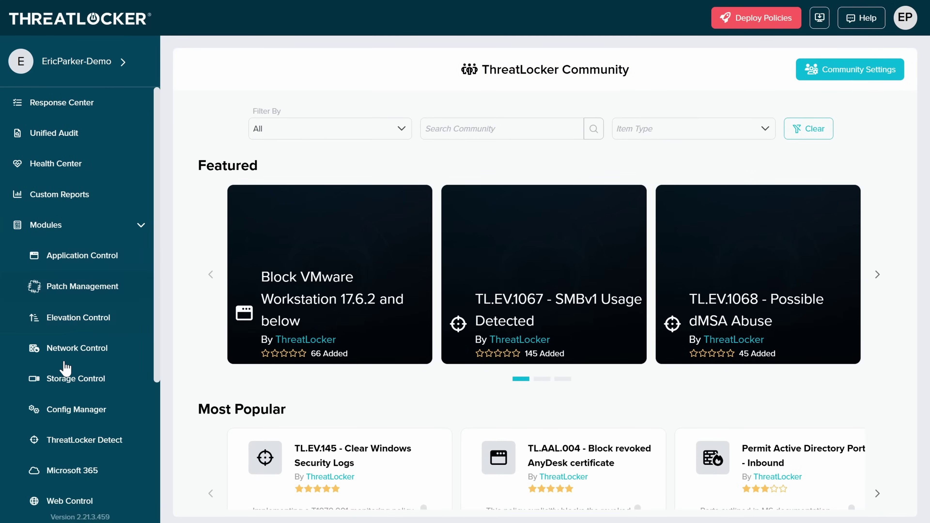
{"action": "left_click", "coordinate": [91, 380]}
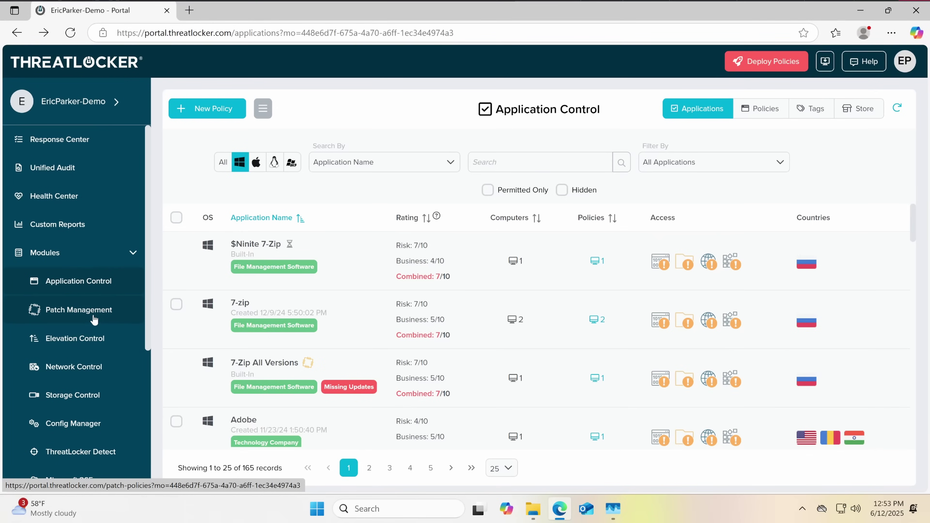
Run a Unified Audit search for Permit actions from 06/02/2025 to 06/12/2025
{"action": "scroll", "coordinate": [93, 319], "scroll_direction": "down", "scroll_amount": 2}
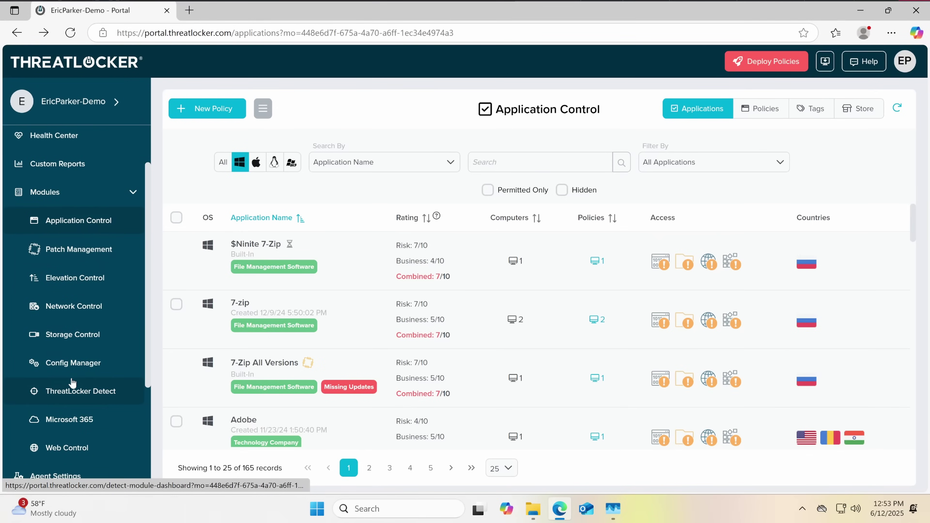
{"action": "scroll", "coordinate": [73, 381], "scroll_direction": "down", "scroll_amount": 3}
{"action": "scroll", "coordinate": [75, 264], "scroll_direction": "up", "scroll_amount": 5}
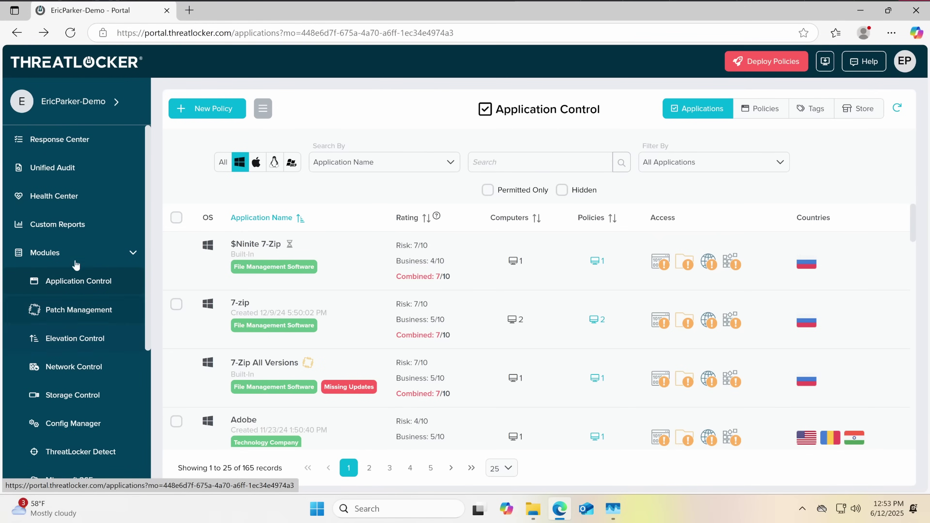
{"action": "left_click", "coordinate": [74, 175]}
{"action": "left_click", "coordinate": [500, 173]}
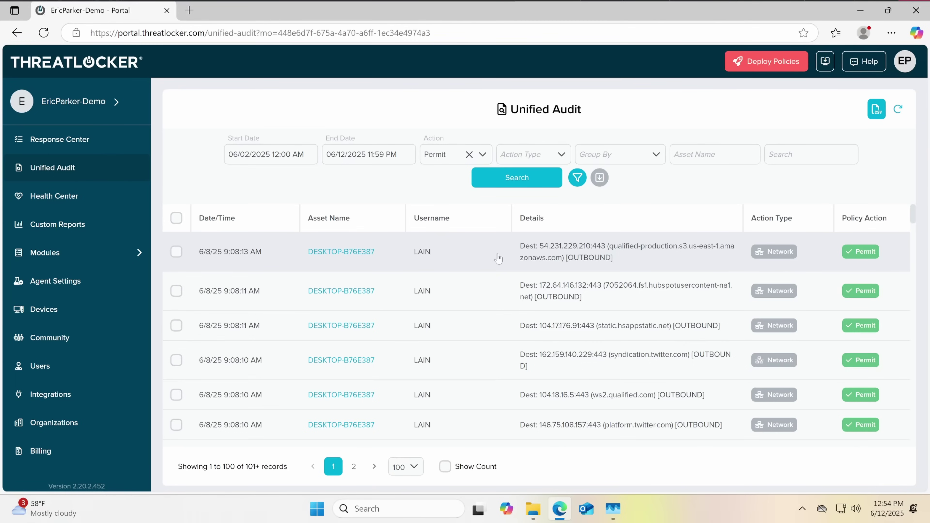
Scroll through the 100 returned permitted network and file events
{"action": "scroll", "coordinate": [498, 259], "scroll_direction": "down", "scroll_amount": 3}
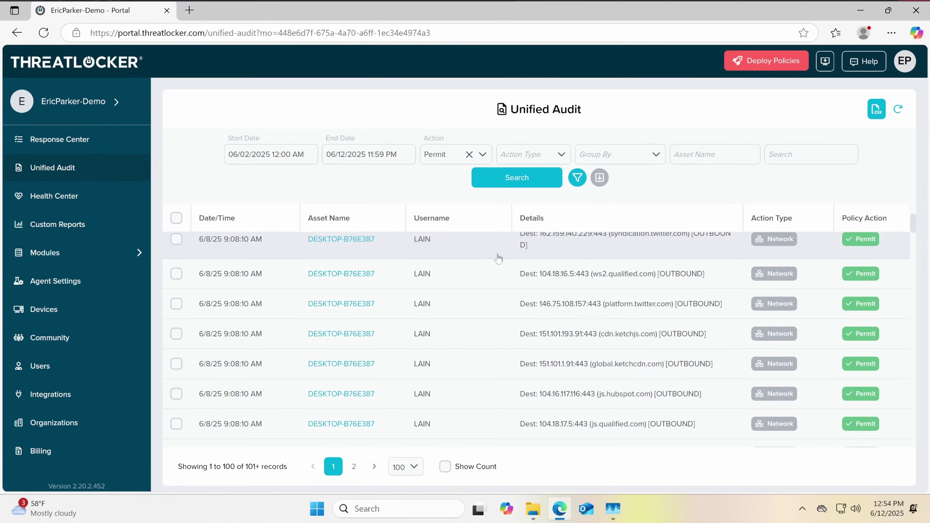
{"action": "scroll", "coordinate": [502, 257], "scroll_direction": "down", "scroll_amount": 5}
{"action": "scroll", "coordinate": [548, 330], "scroll_direction": "down", "scroll_amount": 10}
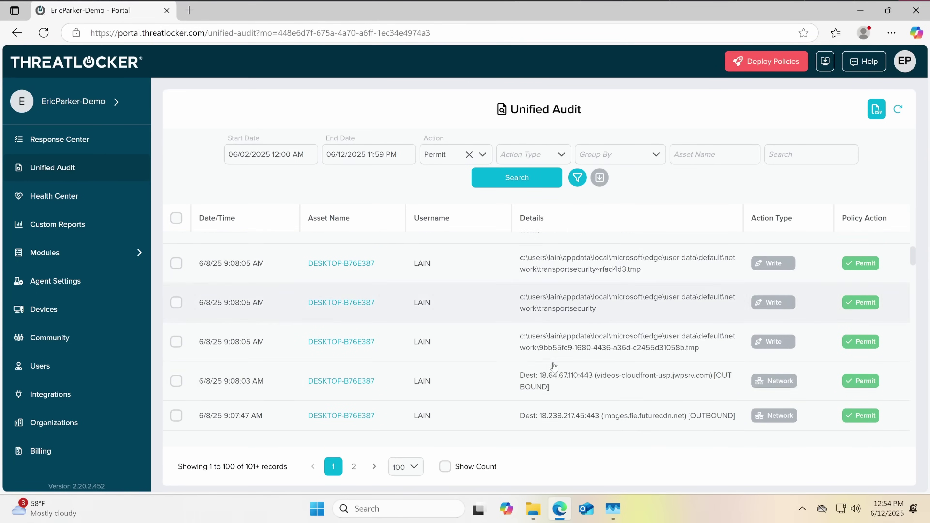
{"action": "scroll", "coordinate": [527, 277], "scroll_direction": "down", "scroll_amount": 1}
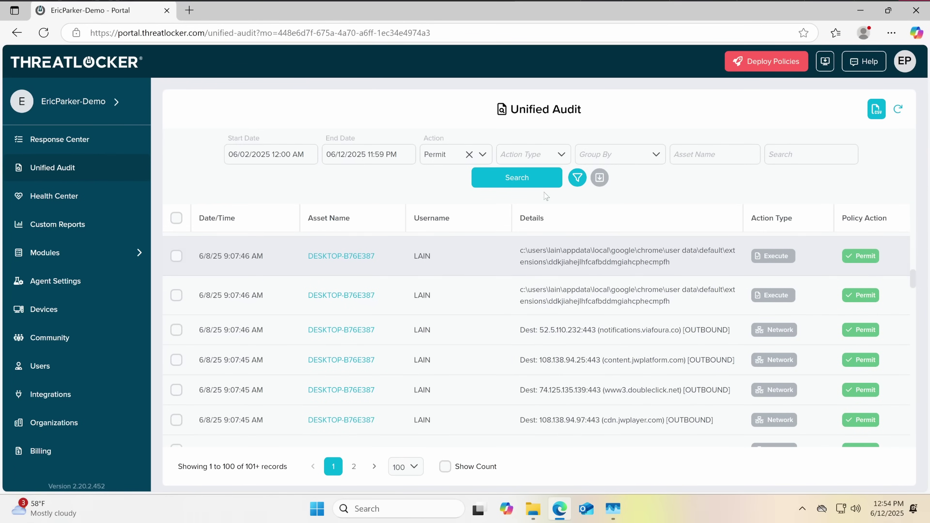
{"action": "scroll", "coordinate": [517, 290], "scroll_direction": "up", "scroll_amount": 3}
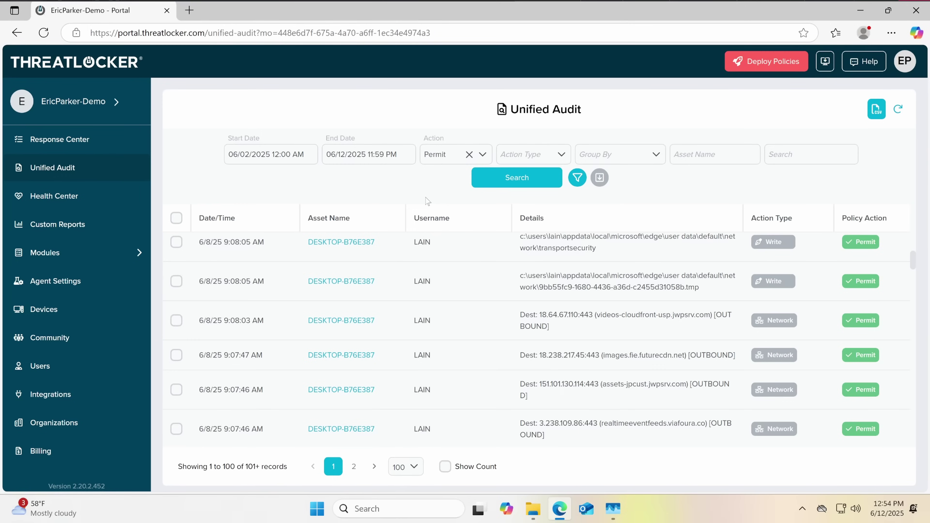
{"action": "scroll", "coordinate": [402, 271], "scroll_direction": "up", "scroll_amount": 5}
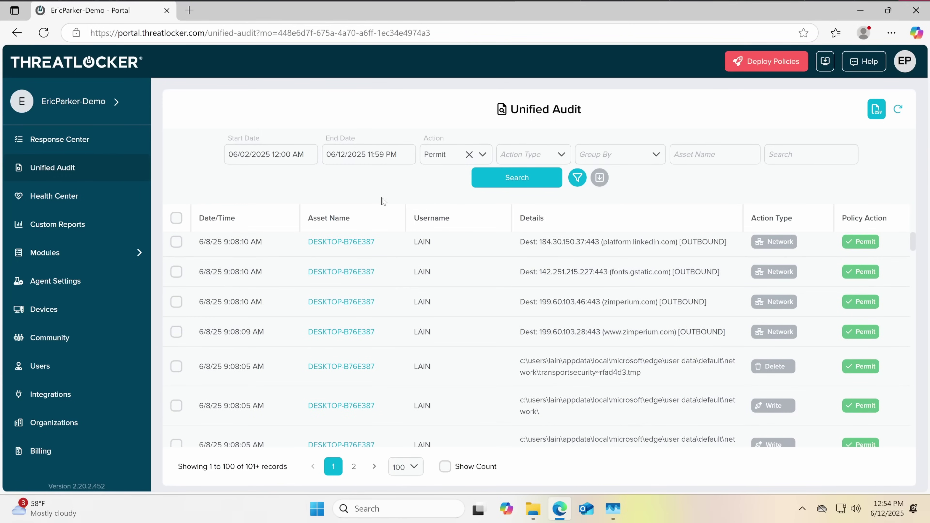
{"action": "scroll", "coordinate": [405, 258], "scroll_direction": "up", "scroll_amount": 2}
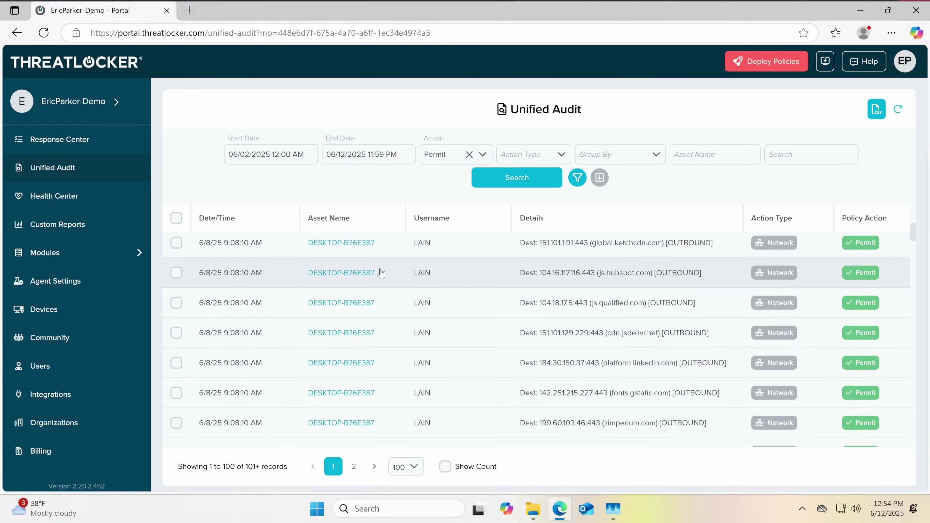
{"action": "scroll", "coordinate": [392, 260], "scroll_direction": "up", "scroll_amount": 5}
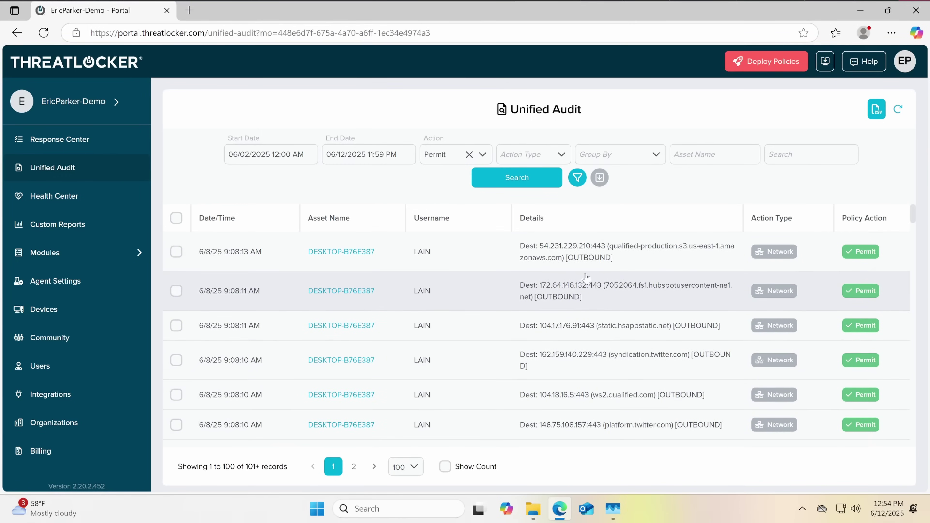